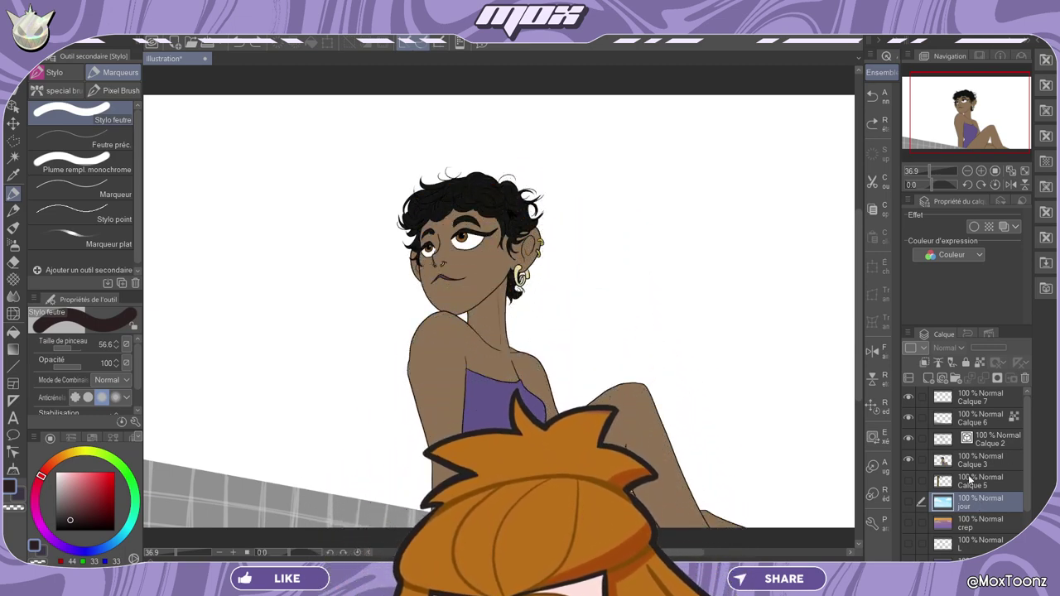
# Show the 'jour' sky and 'Calque 5' palm tree layers, then select Calque 3
pyautogui.click(911, 501)
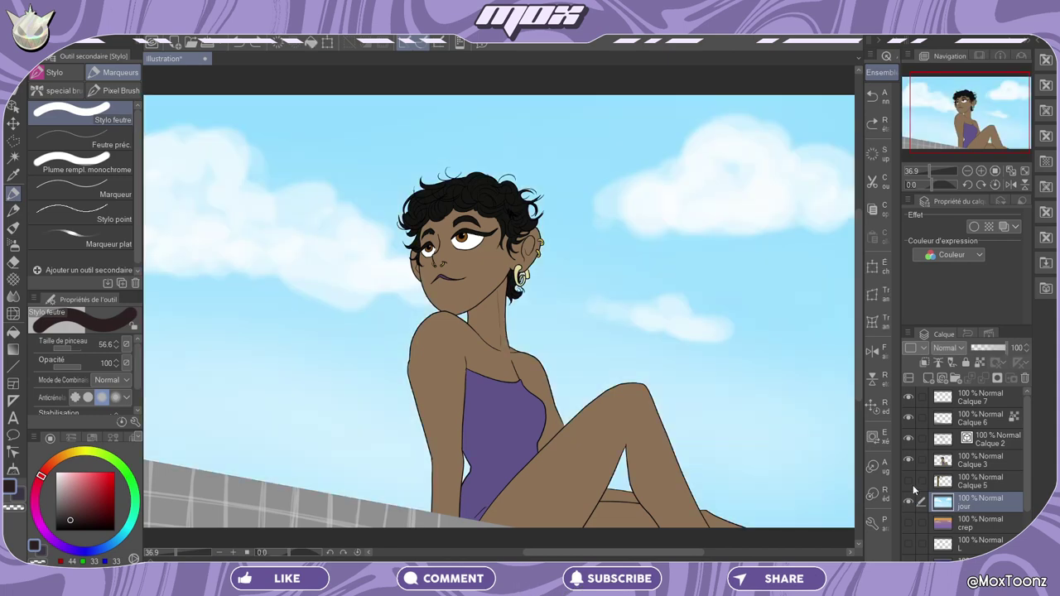
pyautogui.click(909, 481)
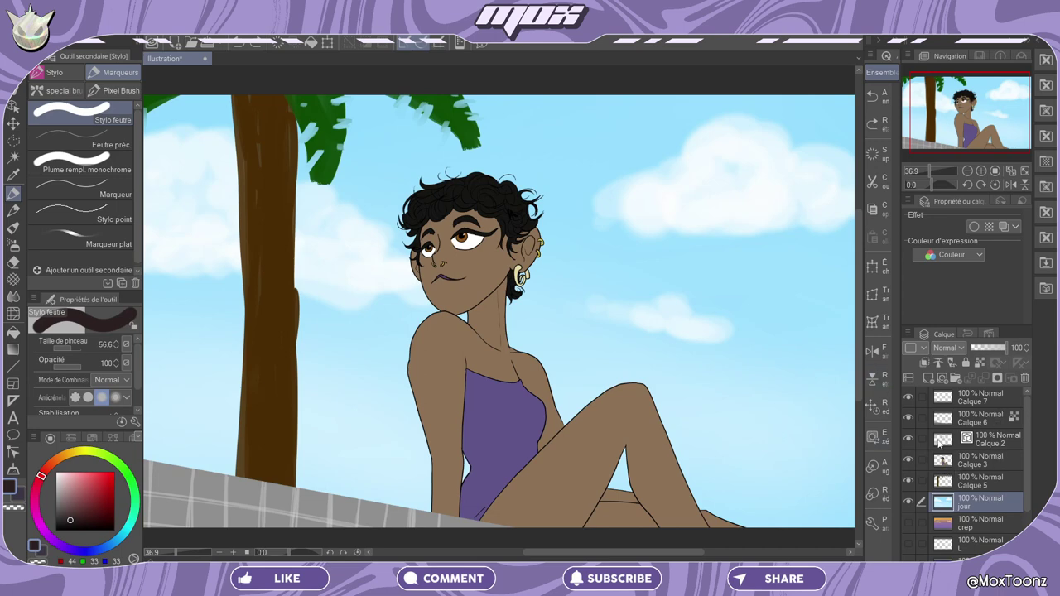
pyautogui.click(962, 465)
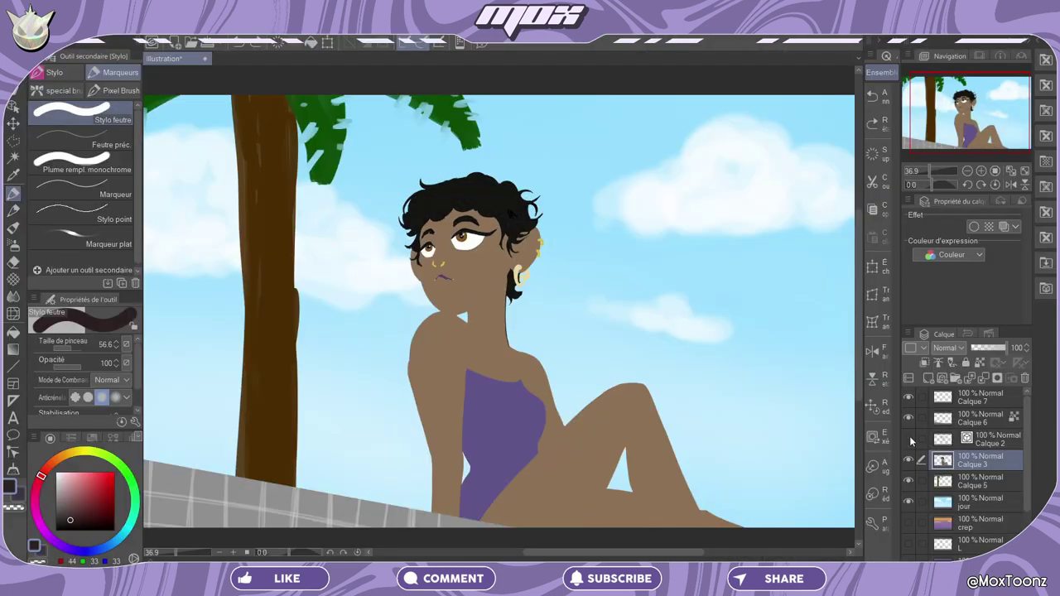
# Show the Calque 2 line art and add a new layer clipped to the layer below
pyautogui.click(909, 439)
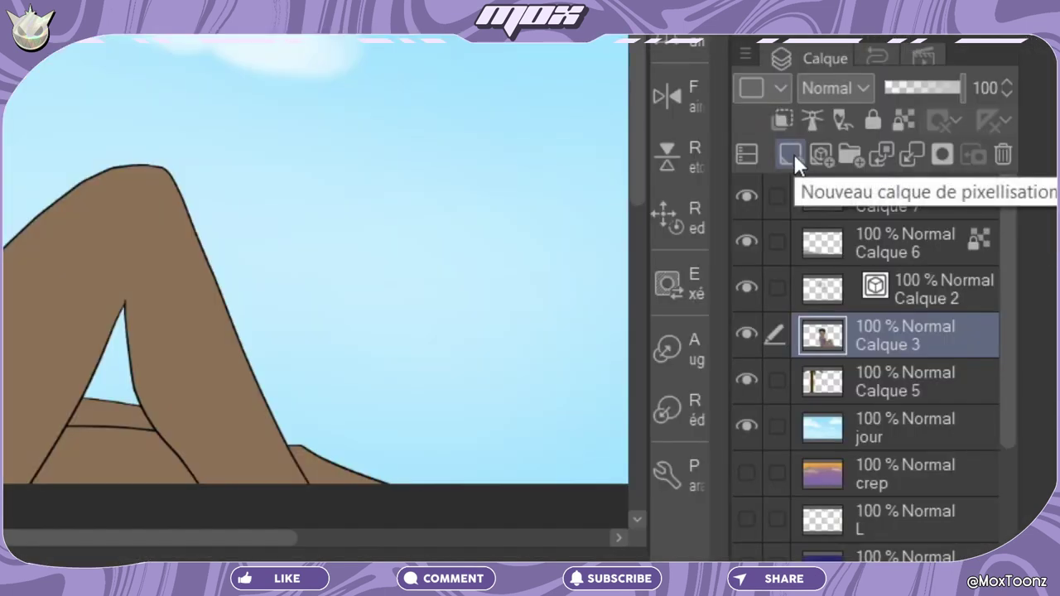
pyautogui.click(793, 156)
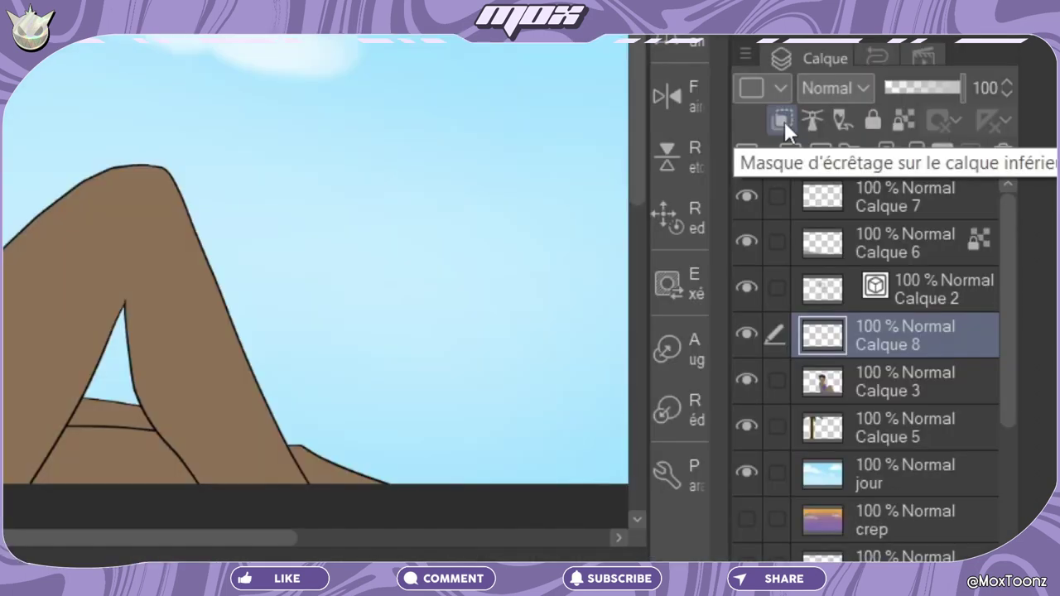
pyautogui.click(925, 363)
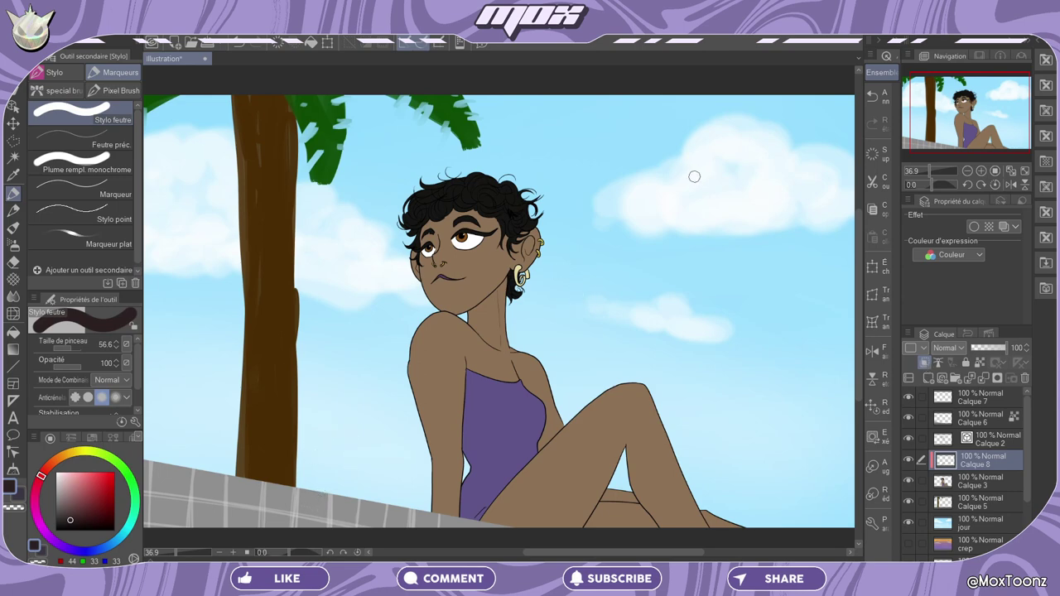
# Test a dark stroke and a dark brown fill on the new layer, then undo both
pyautogui.moveTo(507, 303); pyautogui.dragTo(413, 400)
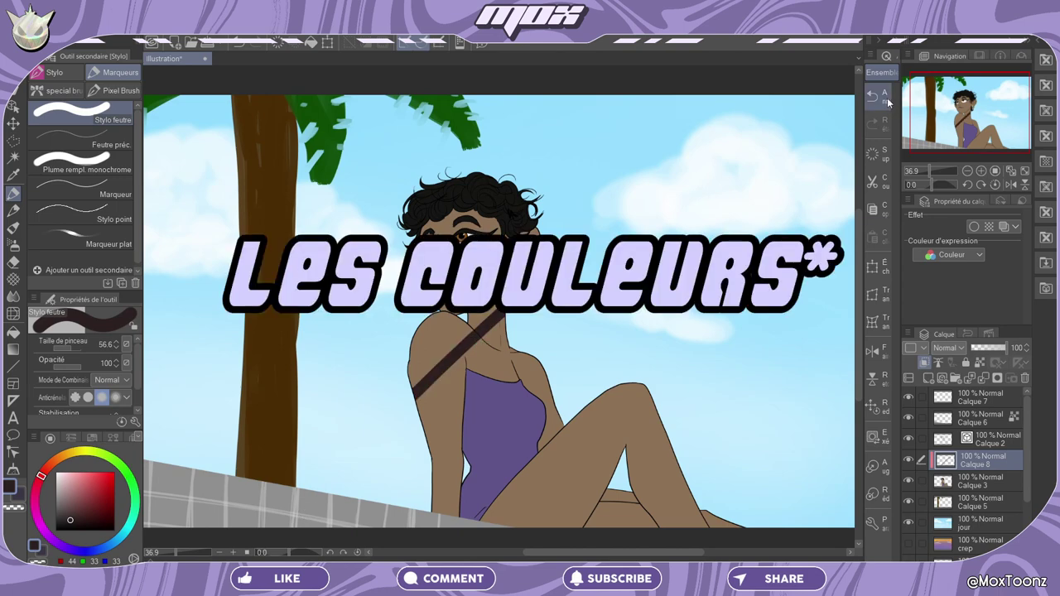
pyautogui.click(879, 154)
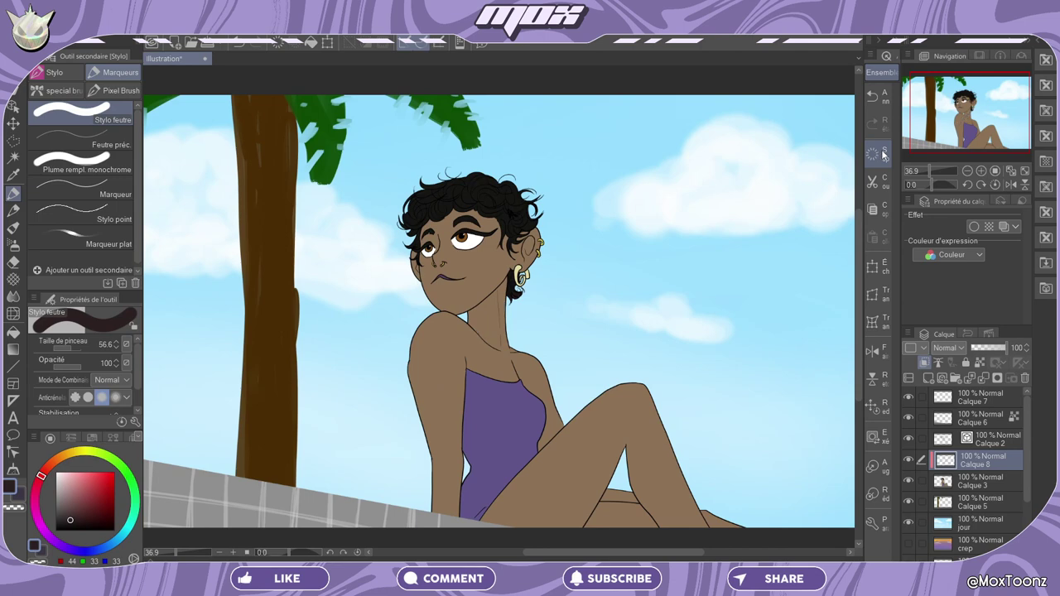
pyautogui.click(312, 43)
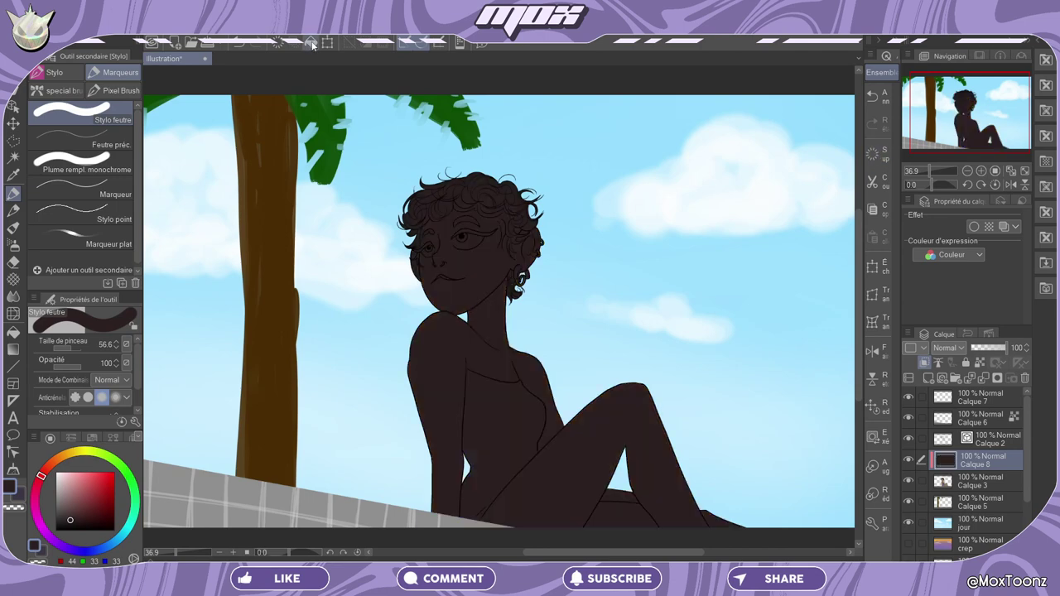
pyautogui.click(885, 155)
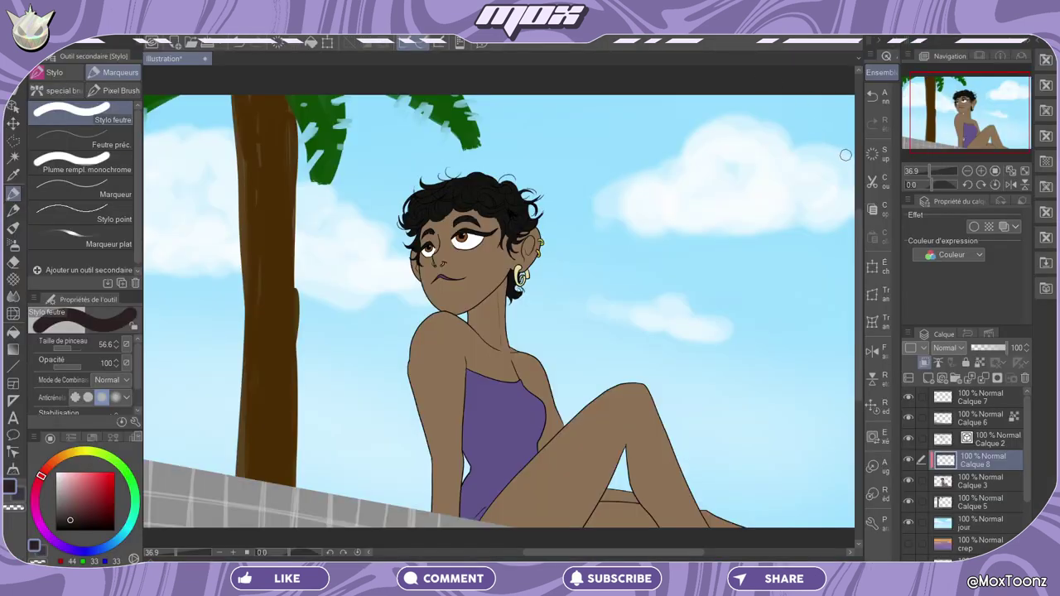
# Airbrush soft pale highlights on the knee, hair and chest with the Doux airbrush
pyautogui.click(13, 245)
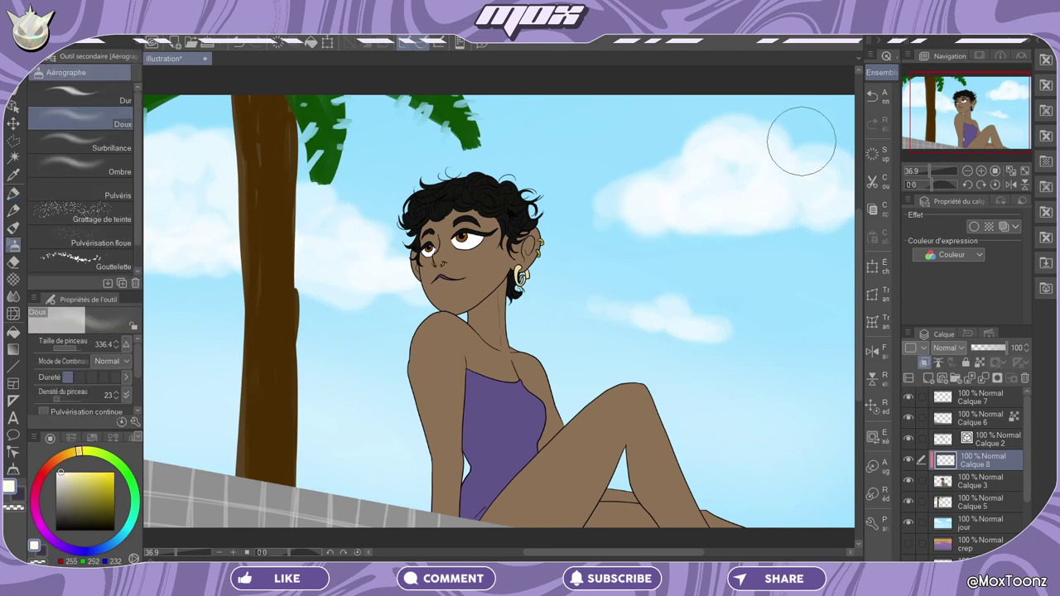
pyautogui.moveTo(638, 462); pyautogui.dragTo(673, 455)
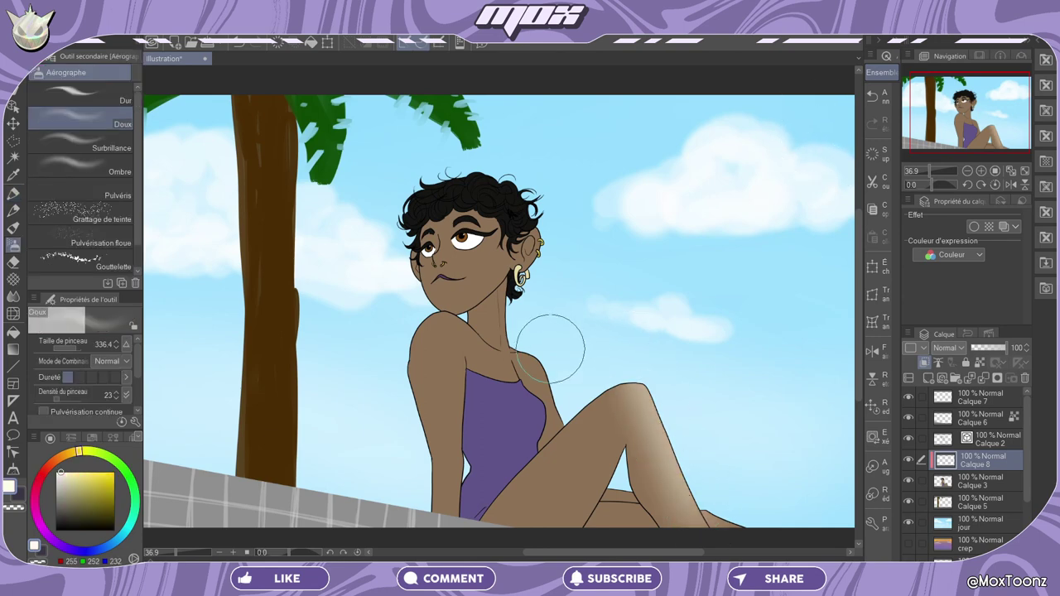
pyautogui.moveTo(530, 327); pyautogui.dragTo(518, 291)
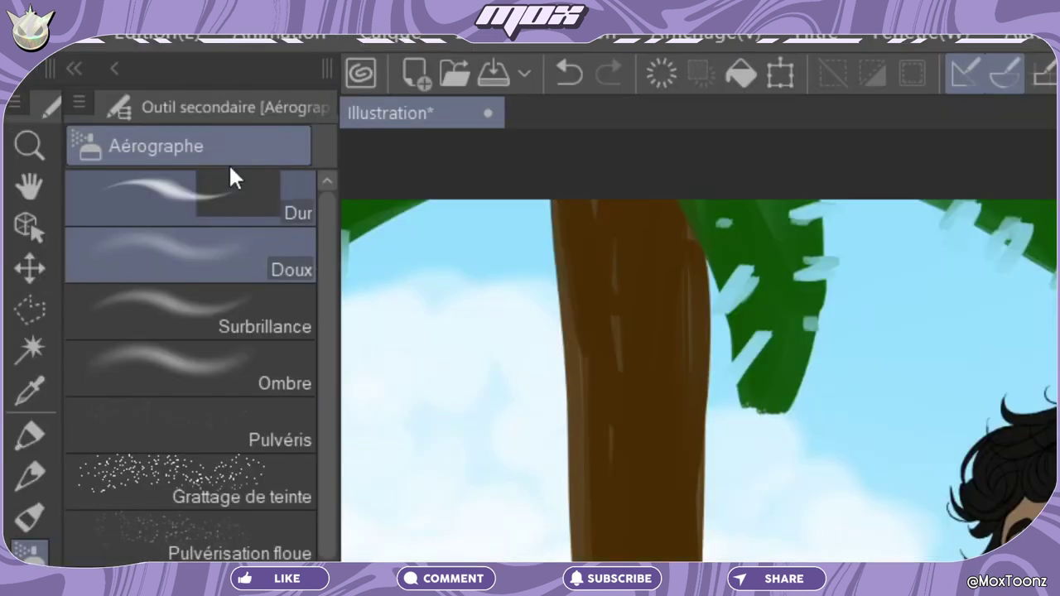
pyautogui.moveTo(534, 236)
pyautogui.mouseDown()
pyautogui.moveTo(513, 178)
pyautogui.moveTo(497, 248)
pyautogui.mouseUp()
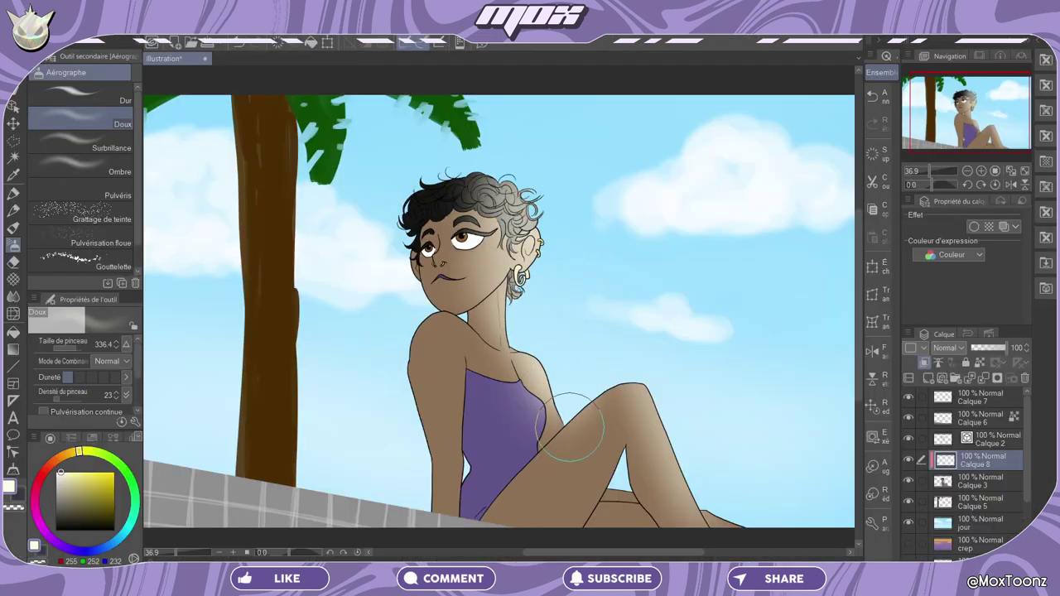
pyautogui.moveTo(611, 351)
pyautogui.mouseDown()
pyautogui.moveTo(494, 346)
pyautogui.moveTo(540, 223)
pyautogui.mouseUp()
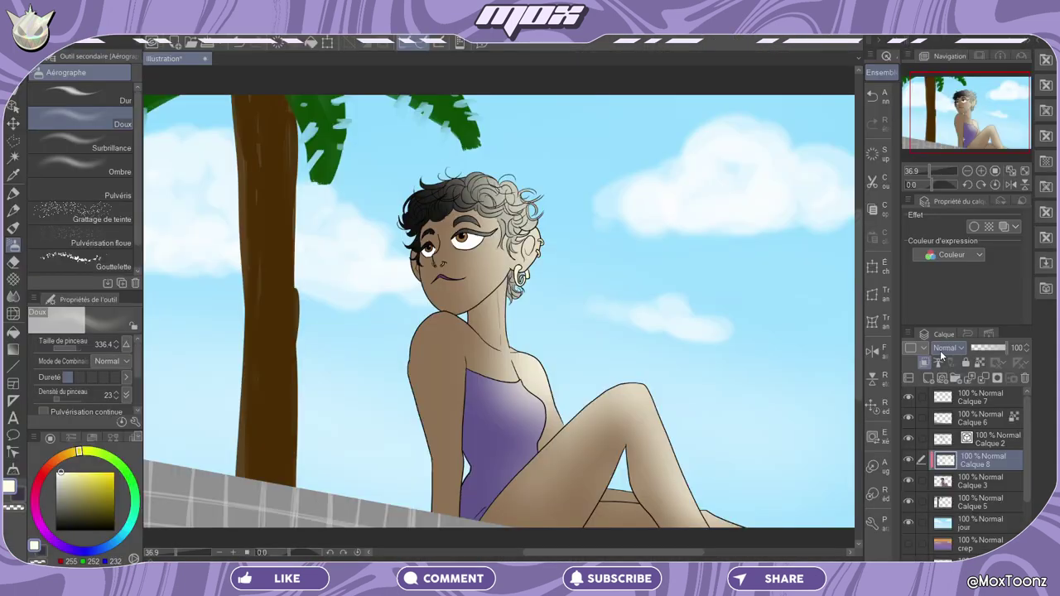
pyautogui.click(941, 348)
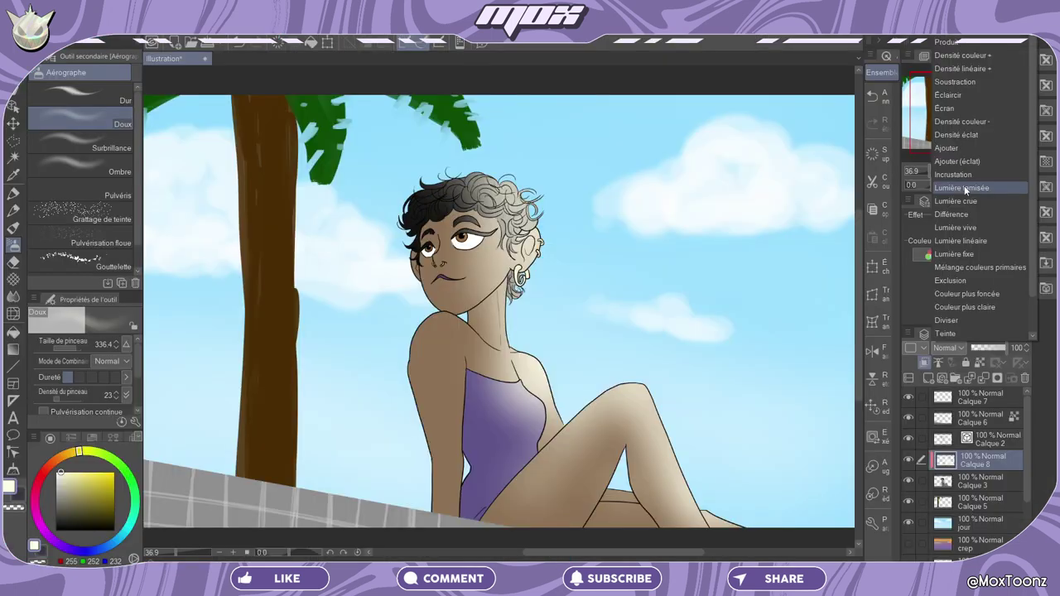
# Try Lumière tamisée and Lumière crue on Calque 8, then settle on Ajouter (éclat)
pyautogui.click(964, 189)
pyautogui.click(941, 349)
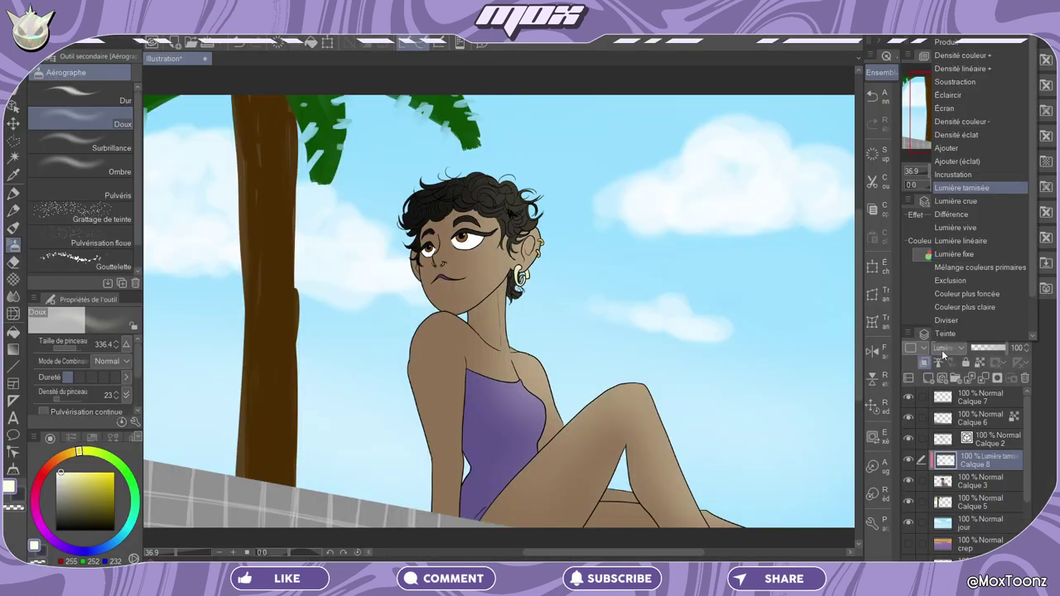
pyautogui.click(941, 348)
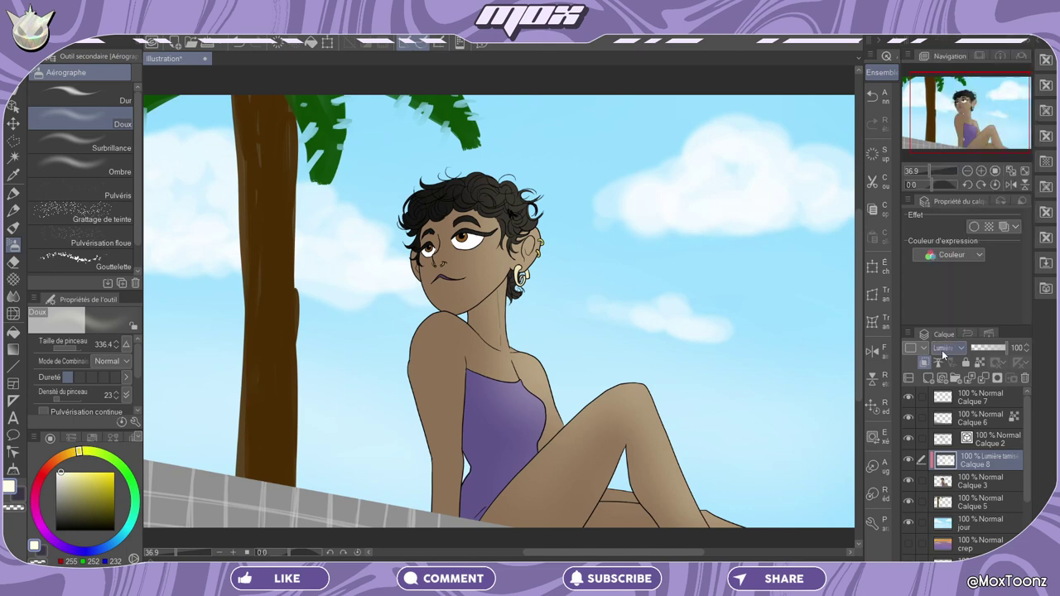
pyautogui.click(941, 349)
pyautogui.click(961, 202)
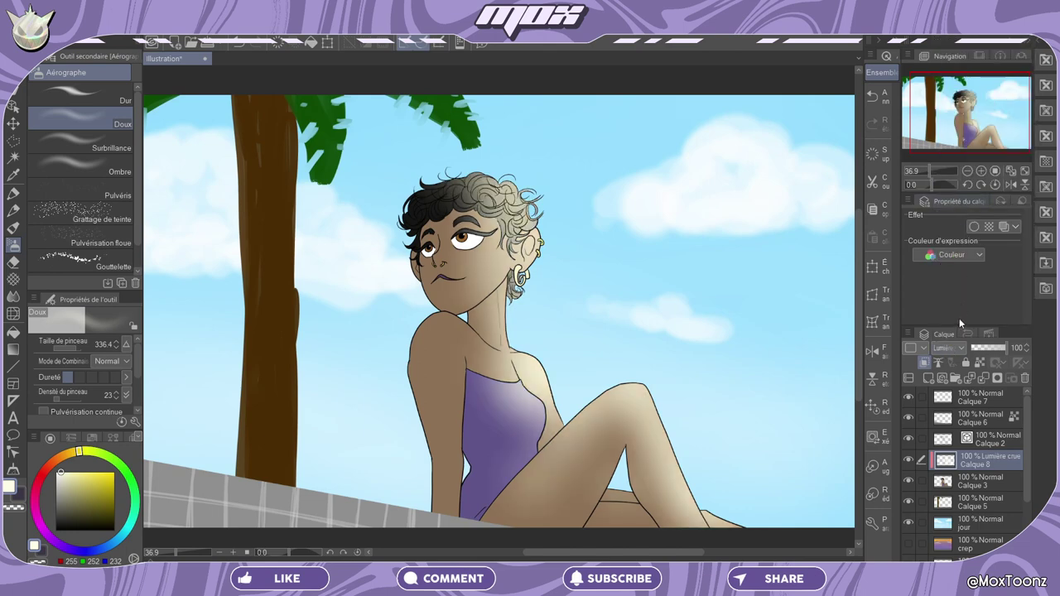
pyautogui.click(948, 349)
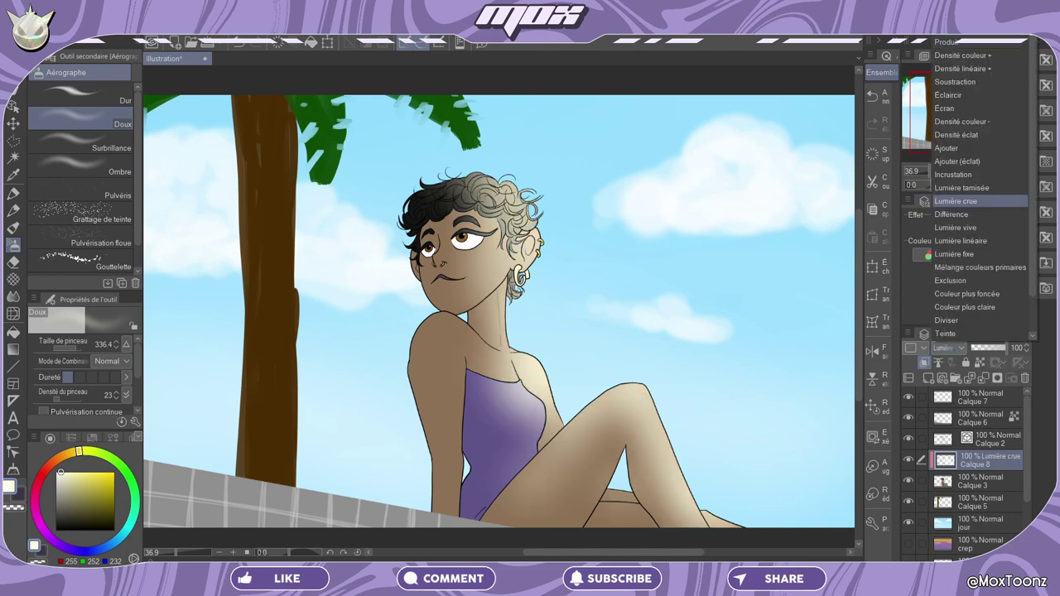
pyautogui.click(948, 15)
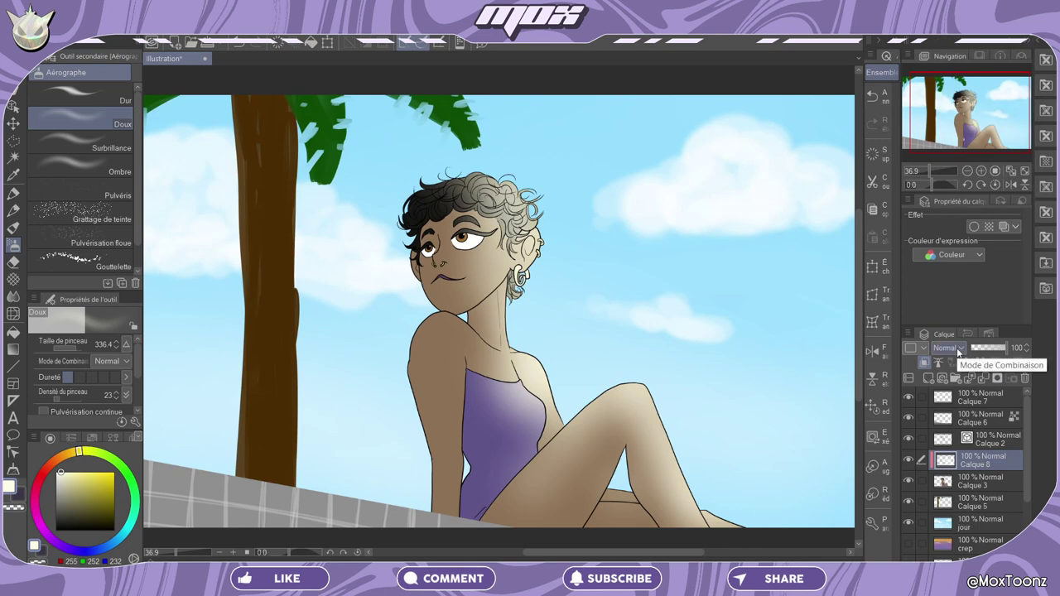
pyautogui.click(956, 349)
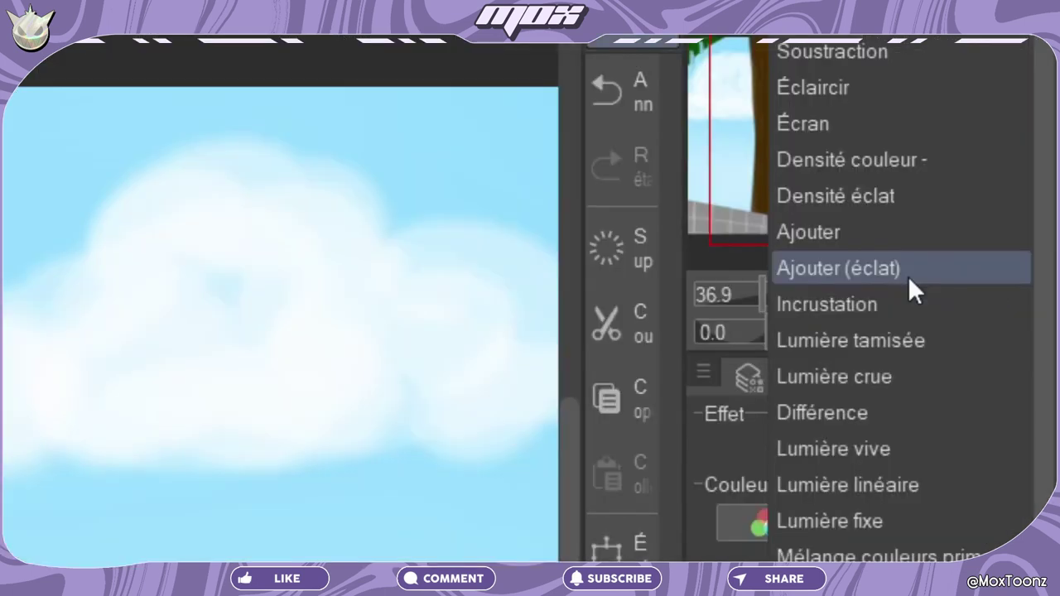
pyautogui.click(908, 277)
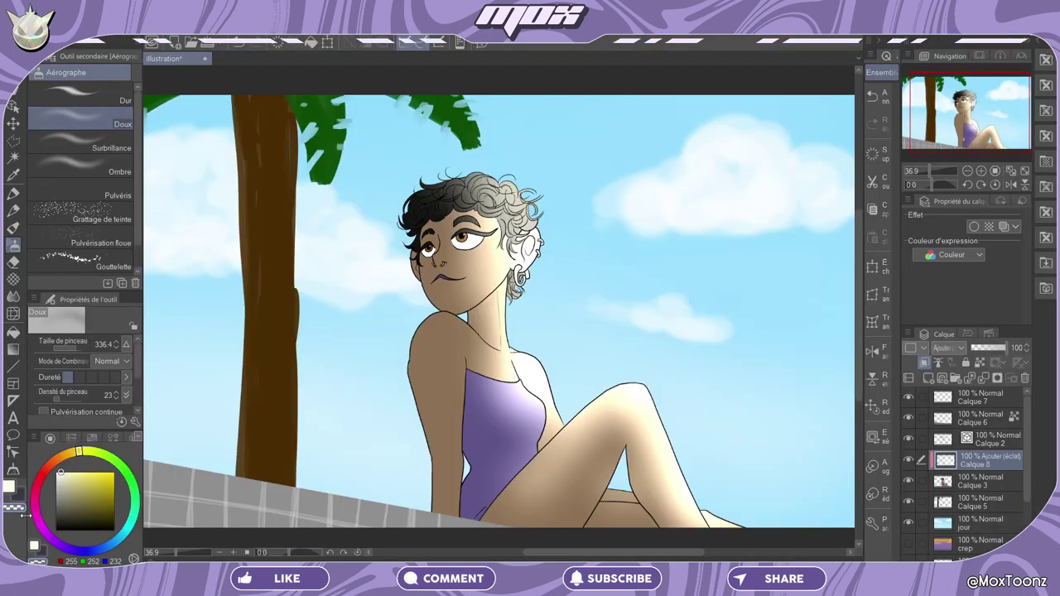
pyautogui.click(17, 508)
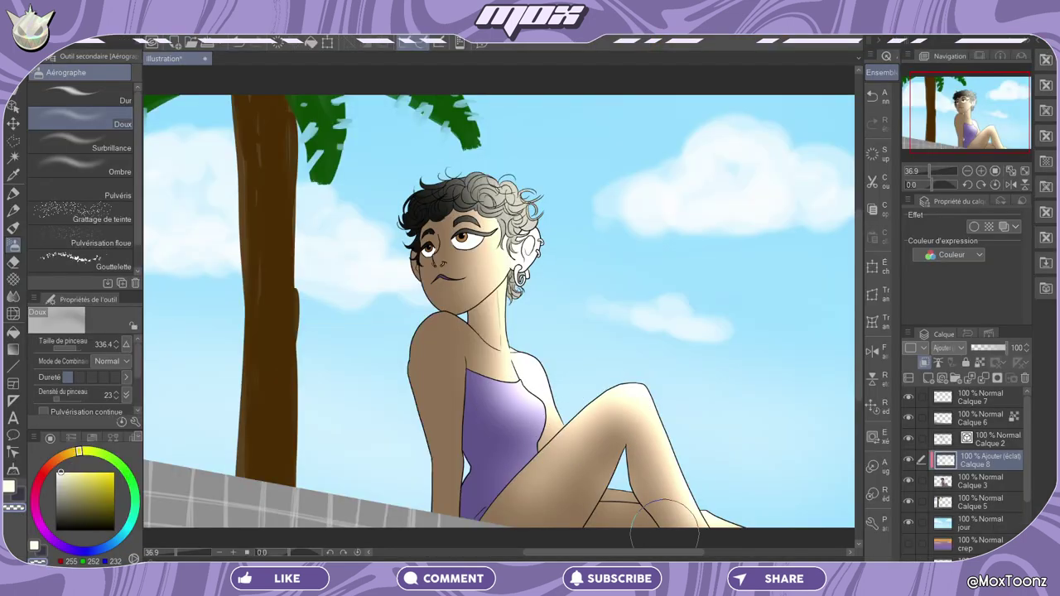
# At airbrush size 152.3, erase part of the chest highlight with transparent colour
pyautogui.click(73, 346)
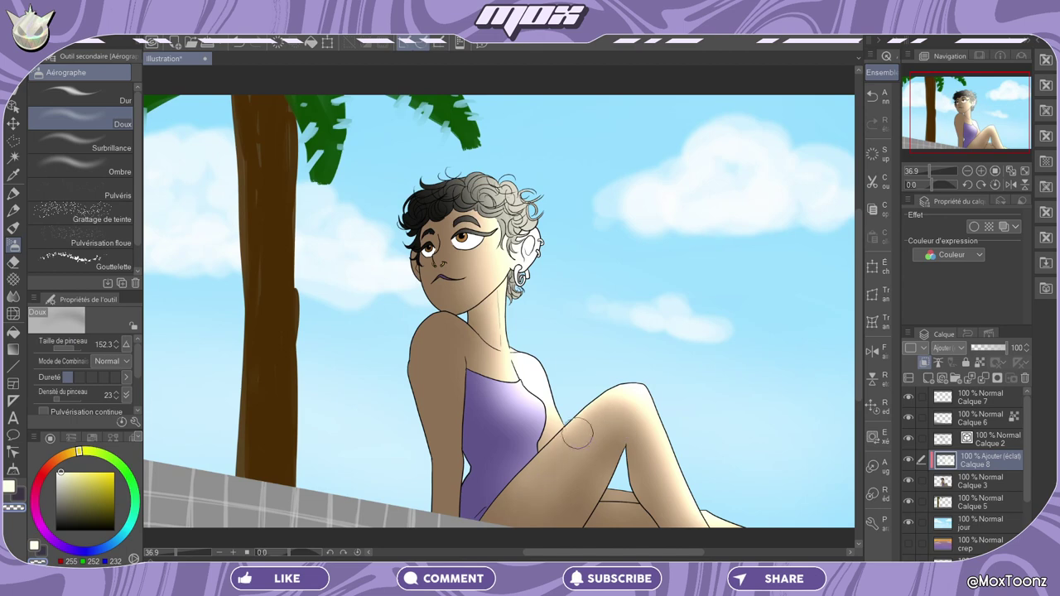
pyautogui.moveTo(577, 434); pyautogui.dragTo(505, 368)
pyautogui.moveTo(546, 414); pyautogui.dragTo(497, 248)
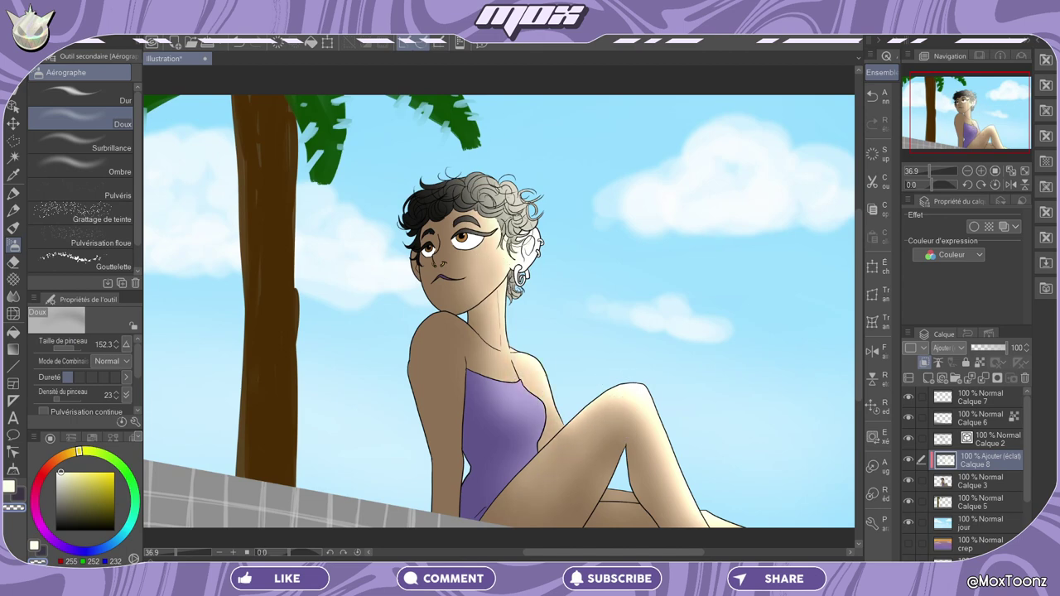
pyautogui.moveTo(982, 114); pyautogui.dragTo(979, 122)
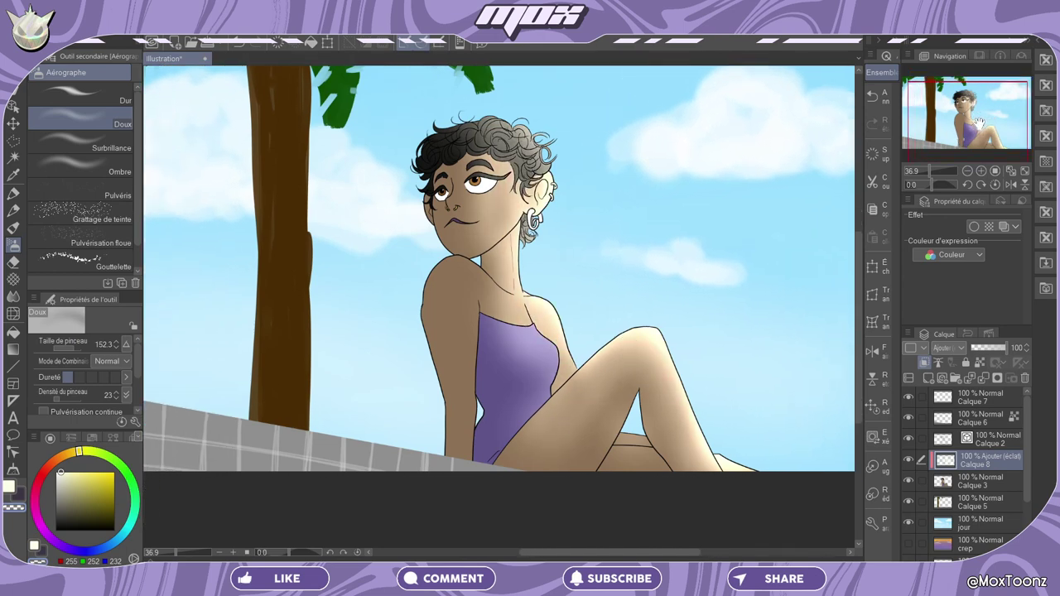
# Set the pencil to size 38.1, test a white X on the thigh, then undo it
pyautogui.click(13, 210)
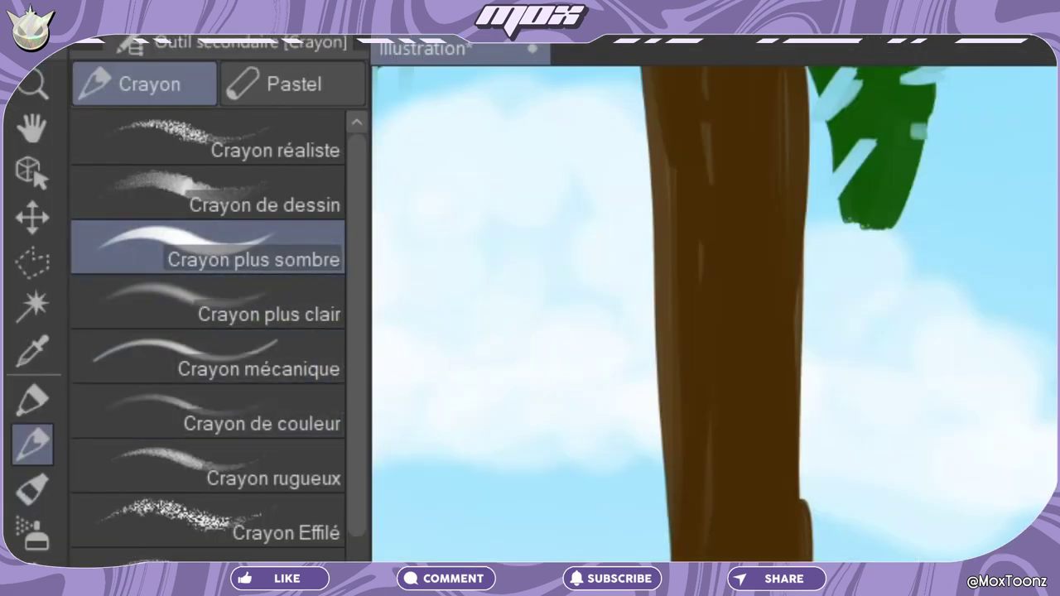
pyautogui.click(69, 348)
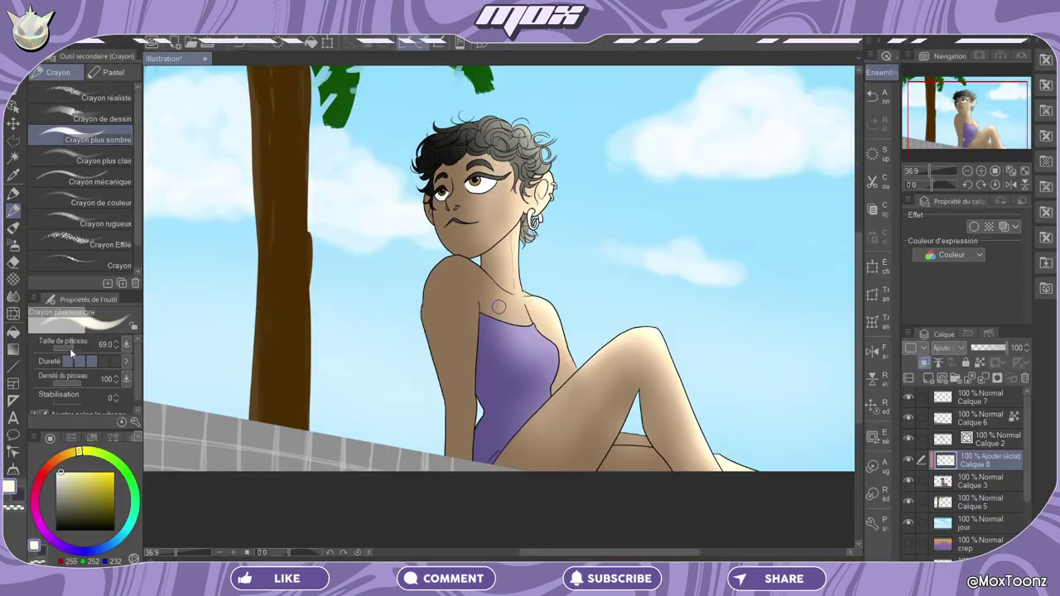
pyautogui.moveTo(70, 348); pyautogui.dragTo(62, 348)
pyautogui.moveTo(585, 372)
pyautogui.mouseDown()
pyautogui.moveTo(609, 422)
pyautogui.moveTo(585, 418)
pyautogui.mouseUp()
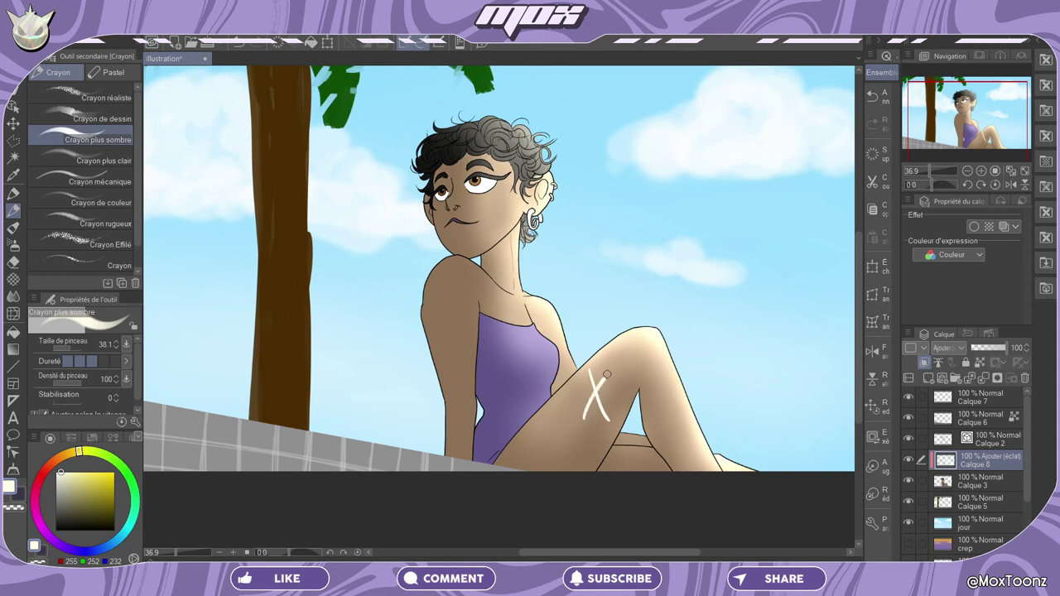
pyautogui.scroll(5, 590, 405)
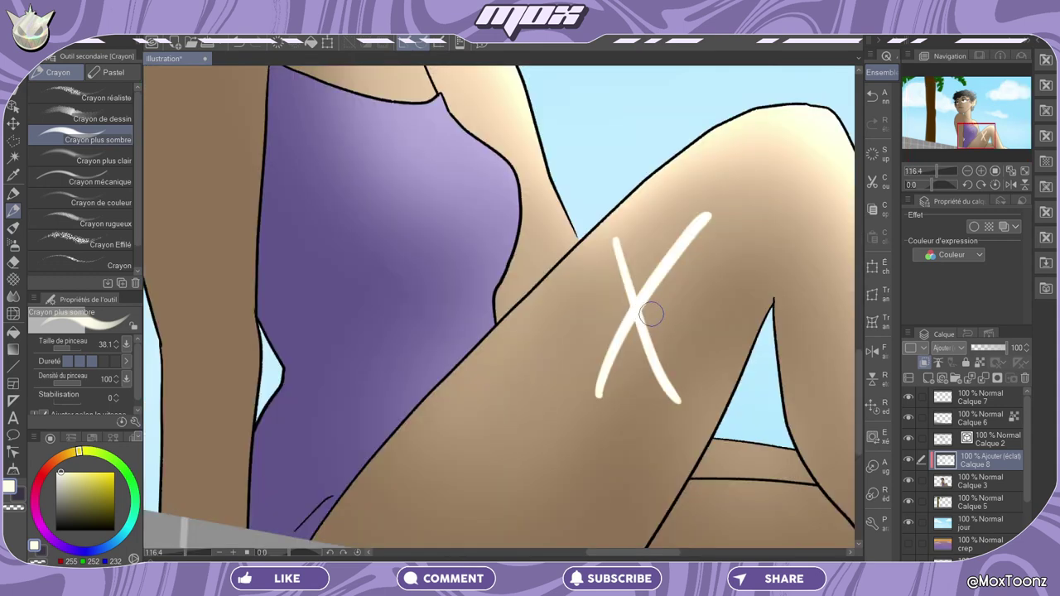
pyautogui.hotkey('ctrl', 'z')
pyautogui.hotkey('ctrl', 'z')
pyautogui.scroll(-4, 677, 346)
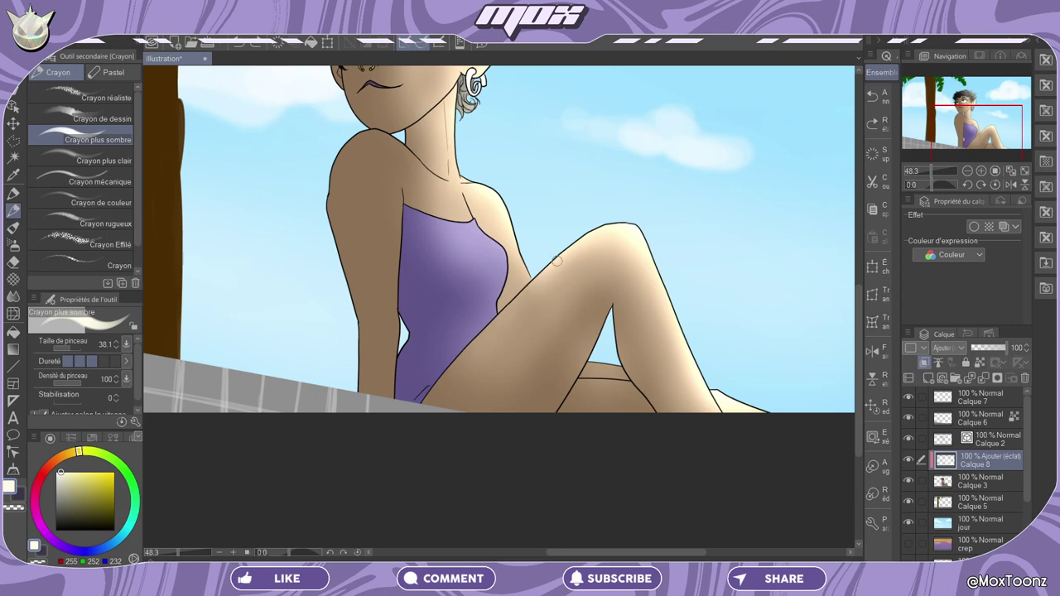
# Paint pale highlights along the thigh's top edge and the curly hair
pyautogui.moveTo(511, 304); pyautogui.dragTo(576, 249)
pyautogui.moveTo(503, 311); pyautogui.dragTo(548, 270)
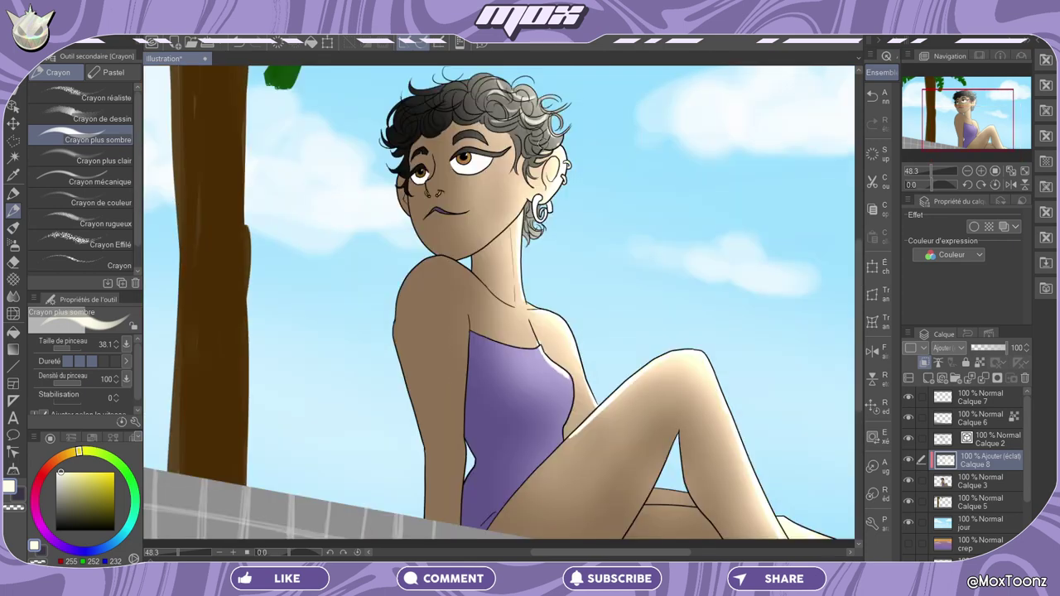
pyautogui.scroll(3, 488, 238)
pyautogui.moveTo(524, 131); pyautogui.dragTo(555, 152)
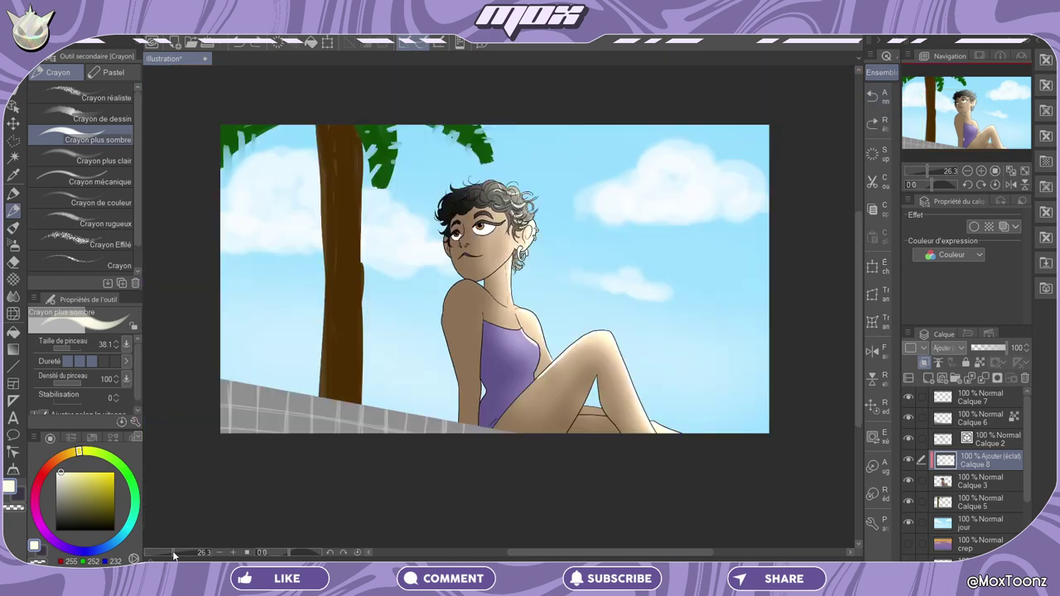
# Create an empty layer, Calque 9, between Calque 8 and the character layer Calque 3
pyautogui.moveTo(175, 553); pyautogui.dragTo(171, 553)
pyautogui.click(950, 482)
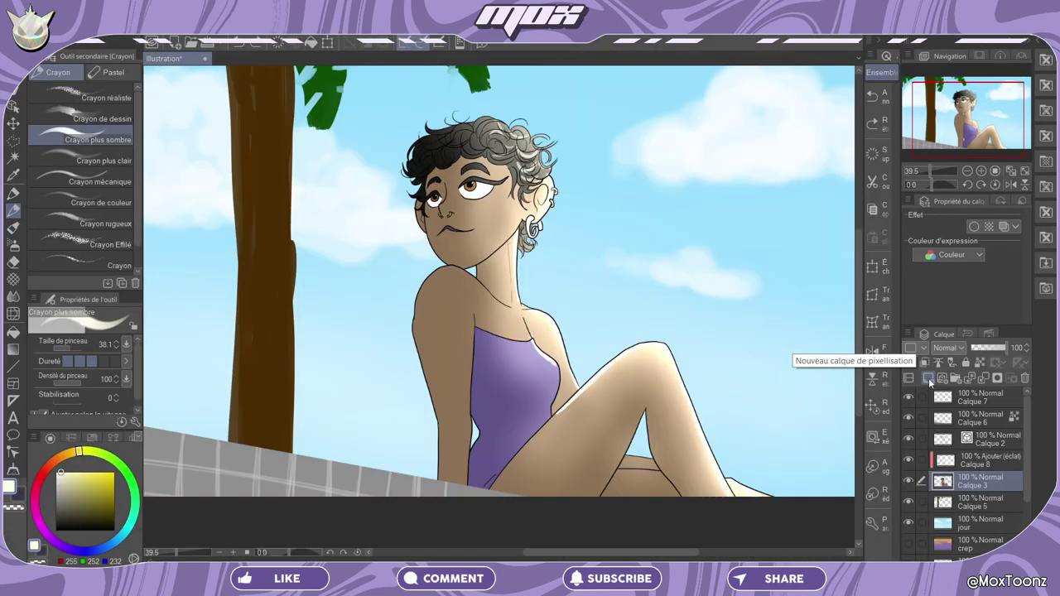
pyautogui.click(928, 377)
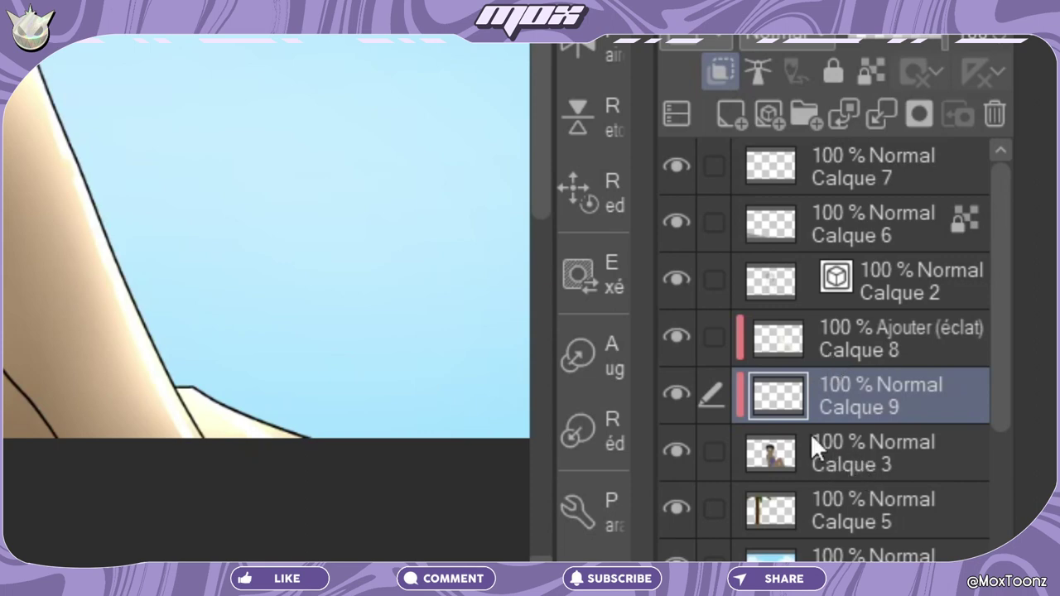
pyautogui.click(855, 430)
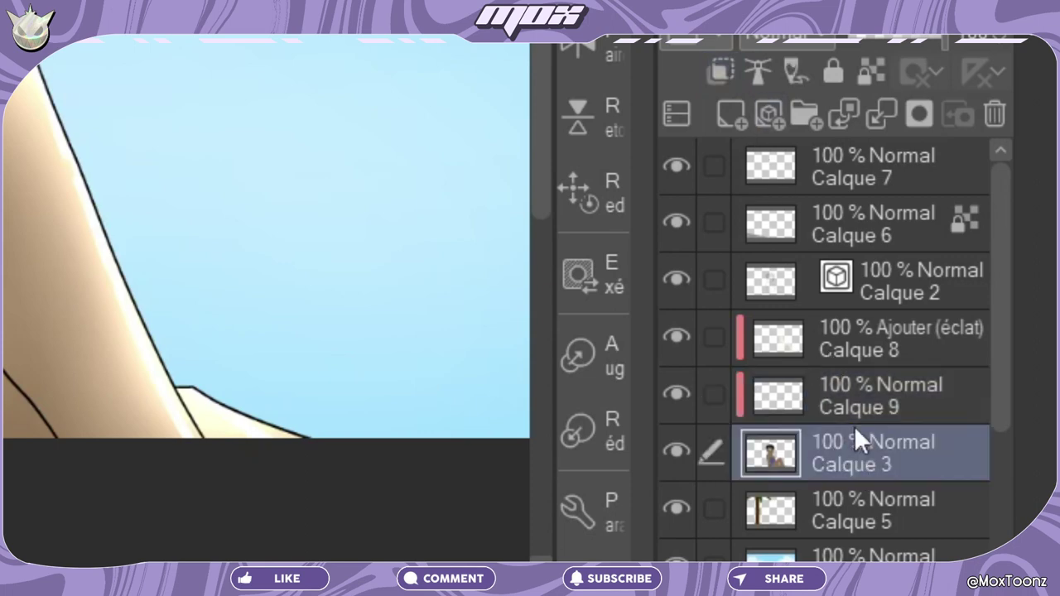
pyautogui.click(732, 118)
pyautogui.doubleClick(730, 117)
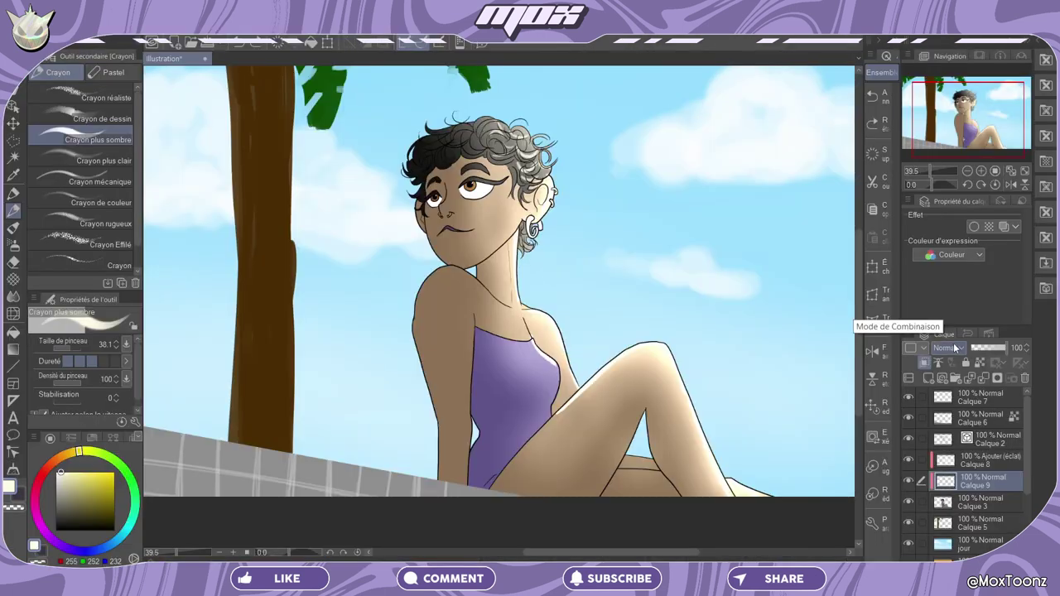
pyautogui.click(954, 349)
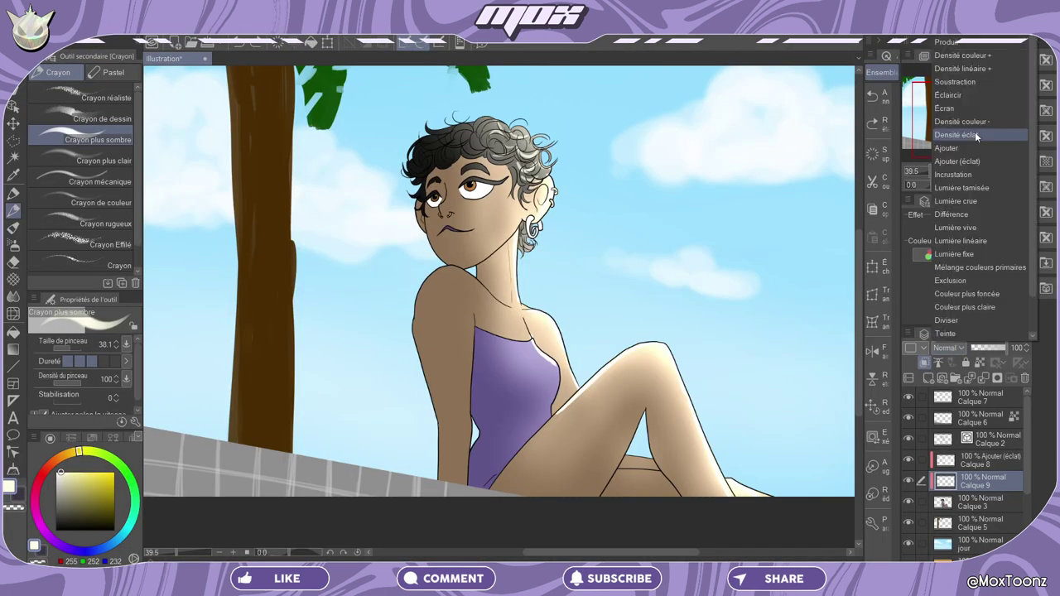
# Set Calque 9 to Produit and fill it with light sky blue sampled from the sky
pyautogui.click(945, 42)
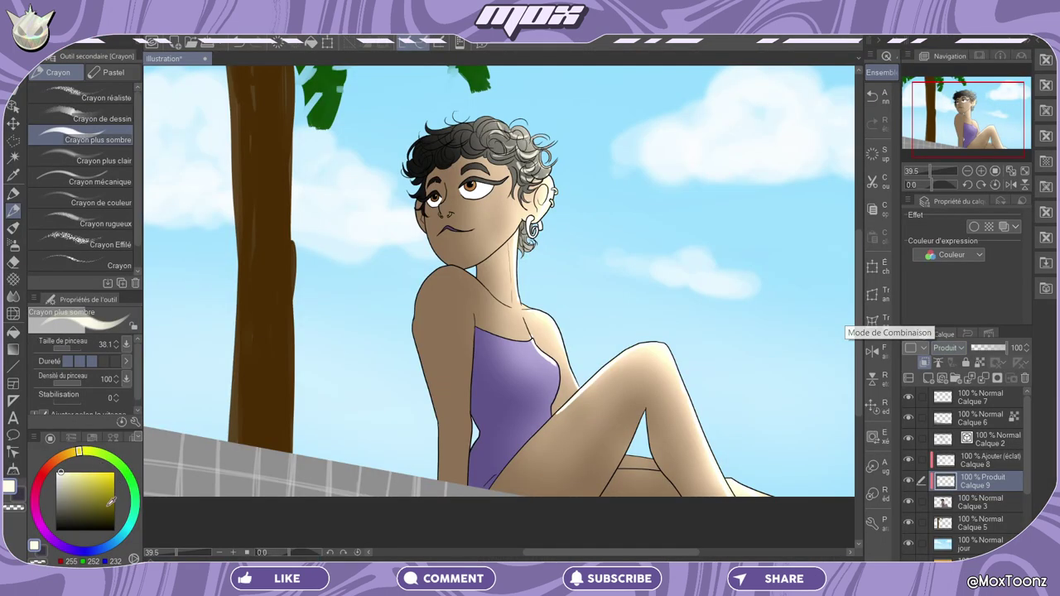
pyautogui.keyDown('alt'); pyautogui.click(778, 225); pyautogui.keyUp('alt')
pyautogui.keyDown('alt'); pyautogui.click(794, 225); pyautogui.keyUp('alt')
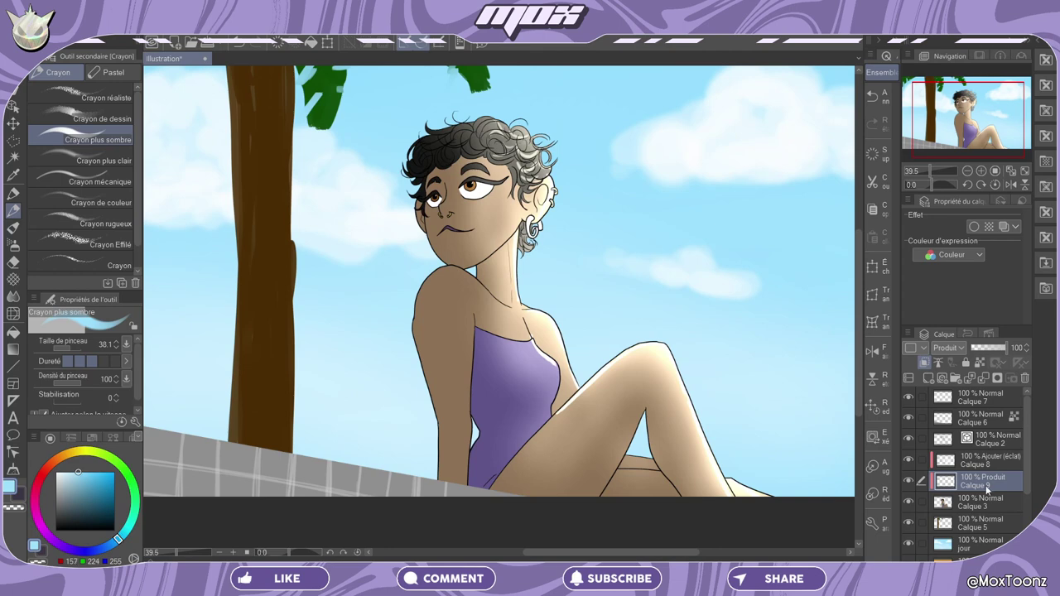
pyautogui.click(312, 42)
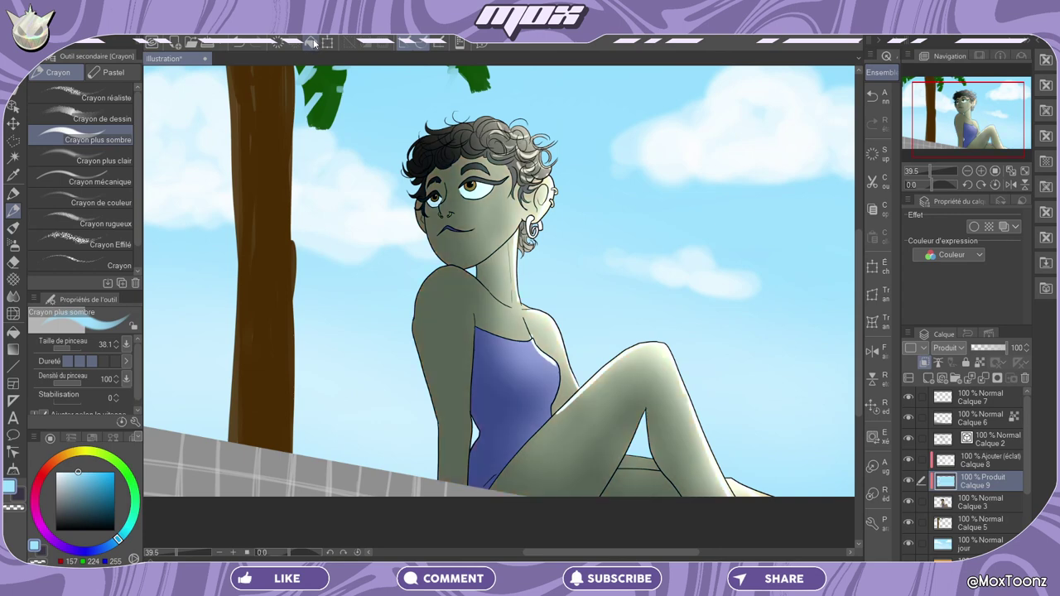
pyautogui.click(177, 556)
pyautogui.moveTo(177, 557); pyautogui.dragTo(174, 556)
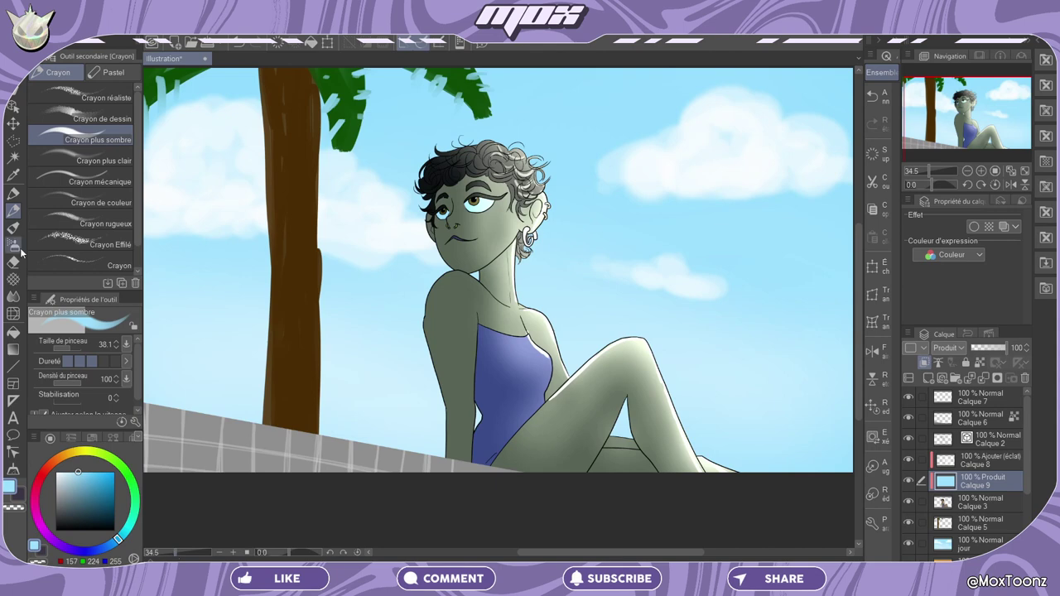
# Airbrush over the head and chest at size about 500 to warm the skin
pyautogui.click(13, 245)
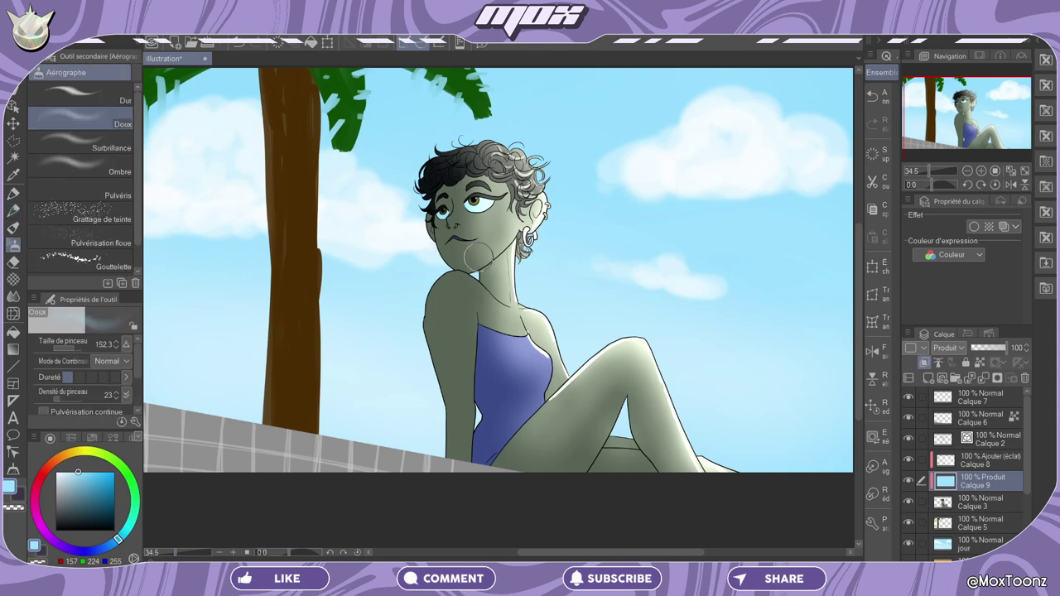
pyautogui.moveTo(85, 346); pyautogui.dragTo(133, 346)
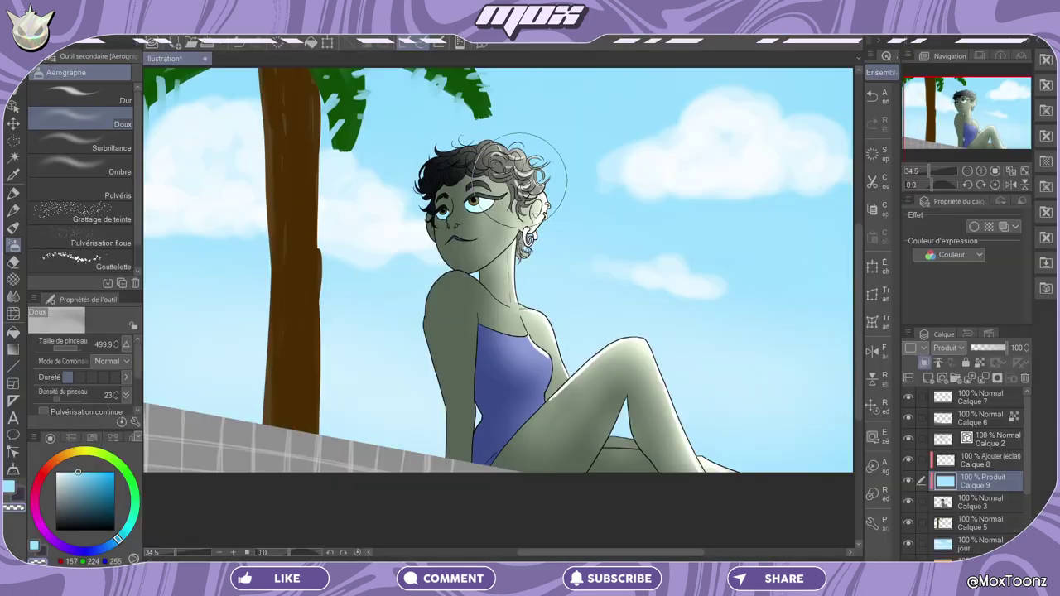
pyautogui.moveTo(514, 191)
pyautogui.mouseDown()
pyautogui.moveTo(526, 257)
pyautogui.moveTo(509, 360)
pyautogui.mouseUp()
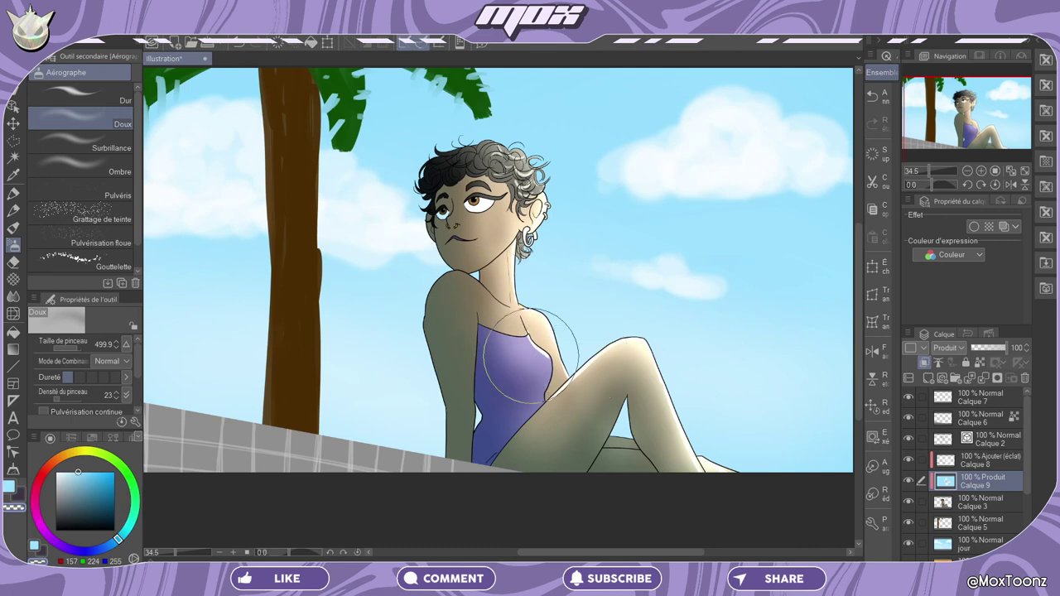
# Pick the leaves' dark green, test a stroke beside the left eye, then undo it
pyautogui.press('p')
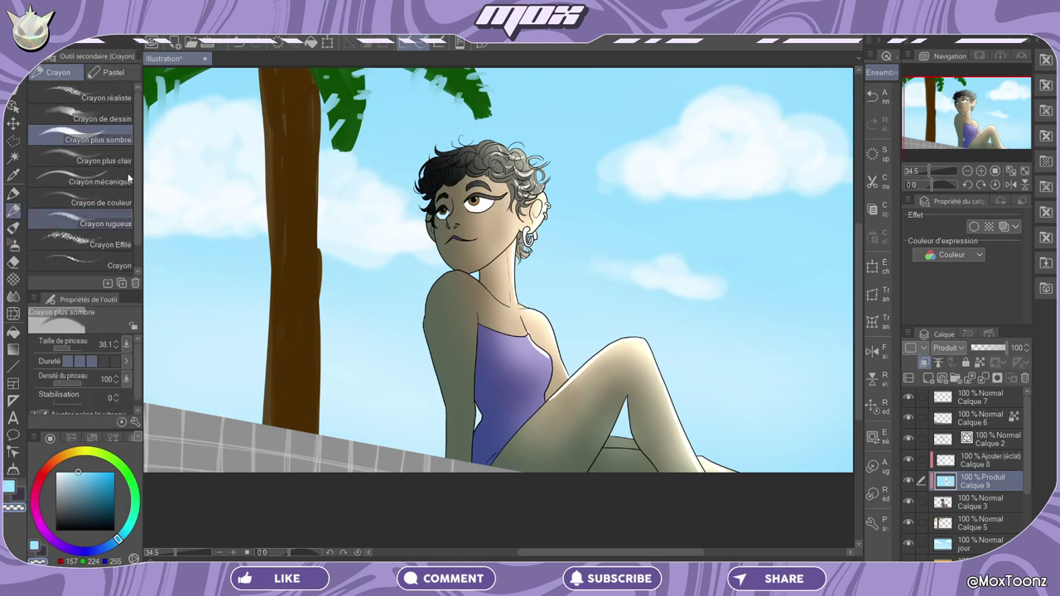
pyautogui.press('p')
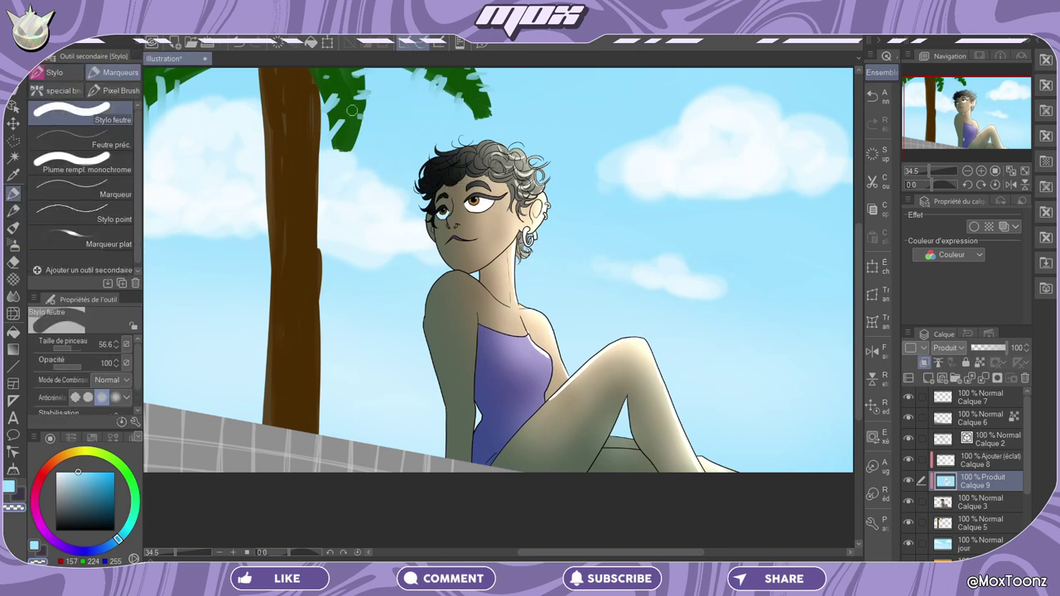
pyautogui.press('b')
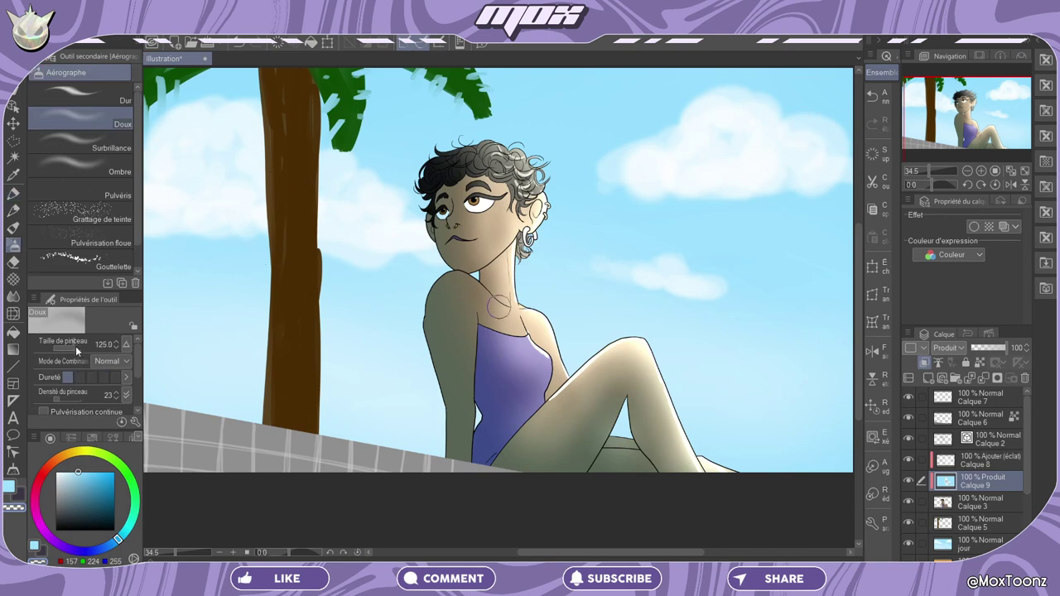
pyautogui.keyDown('alt'); pyautogui.click(339, 134); pyautogui.keyUp('alt')
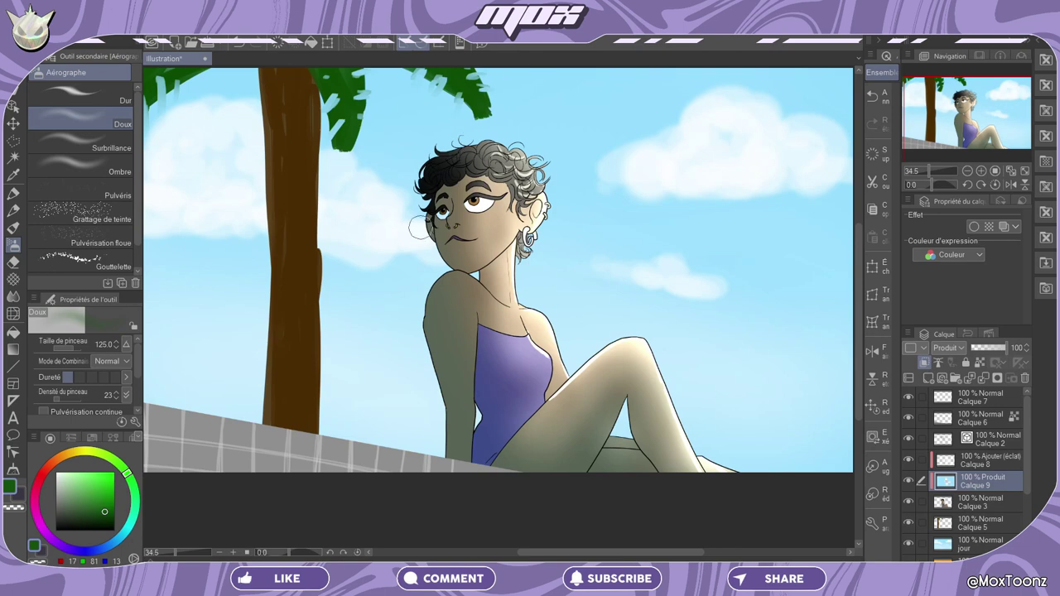
pyautogui.moveTo(441, 181); pyautogui.dragTo(435, 228)
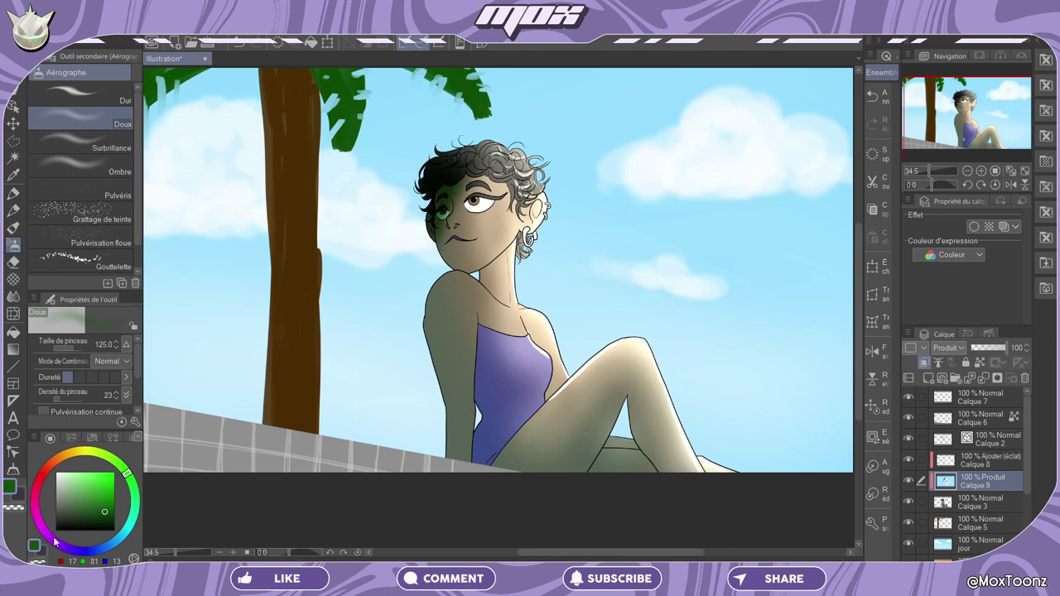
pyautogui.click(872, 96)
pyautogui.click(873, 96)
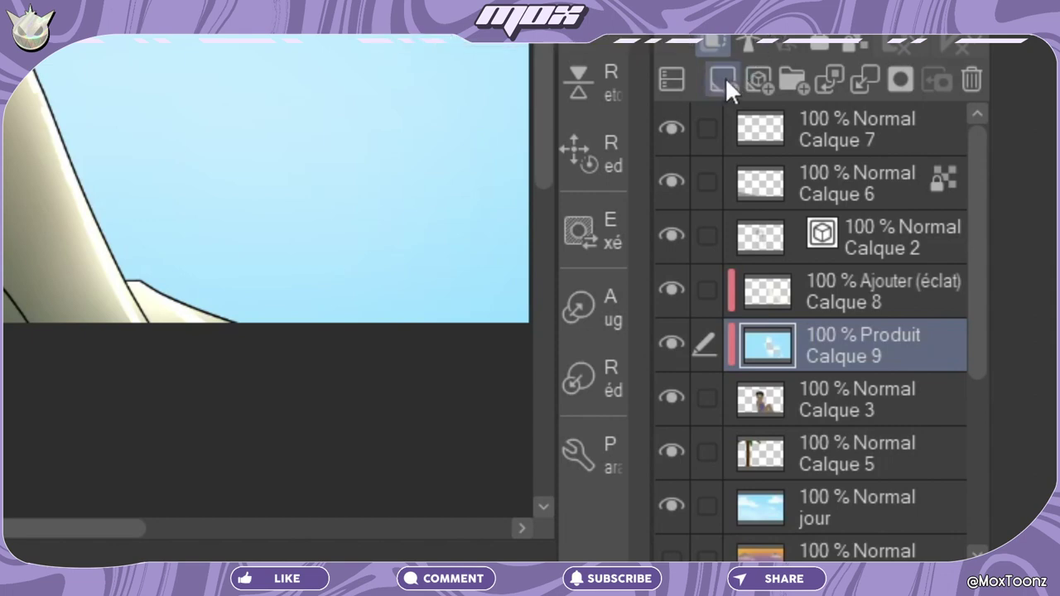
# Set Calque 10 to Produit and shade the left shoulder and arm dark green
pyautogui.click(948, 348)
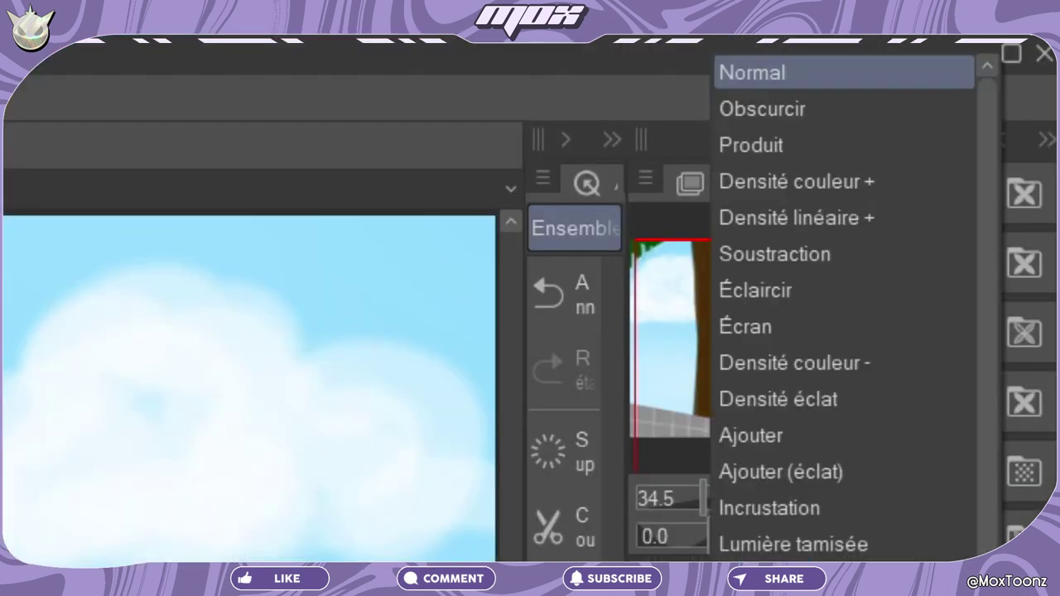
pyautogui.click(751, 145)
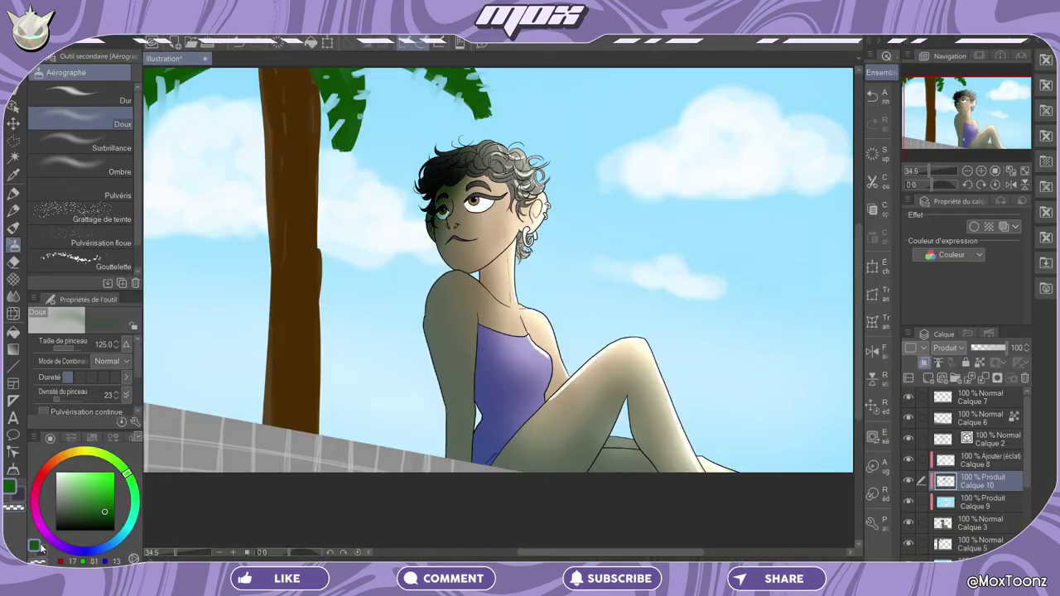
pyautogui.moveTo(438, 278); pyautogui.dragTo(439, 356)
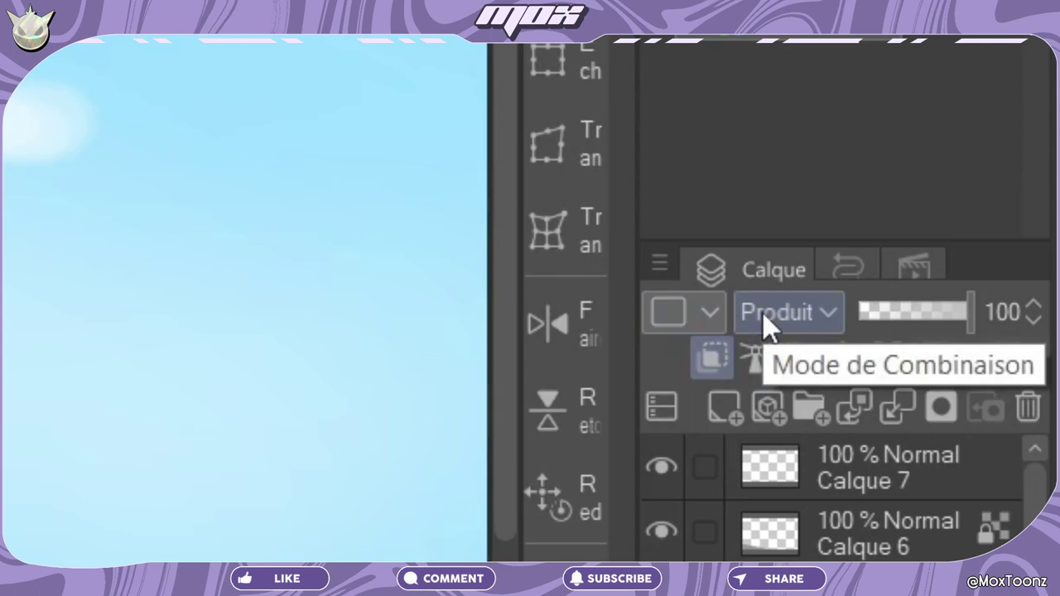
# Scroll through other blend modes, then hide a tint layer to compare the original
pyautogui.scroll(-1, 767, 312)
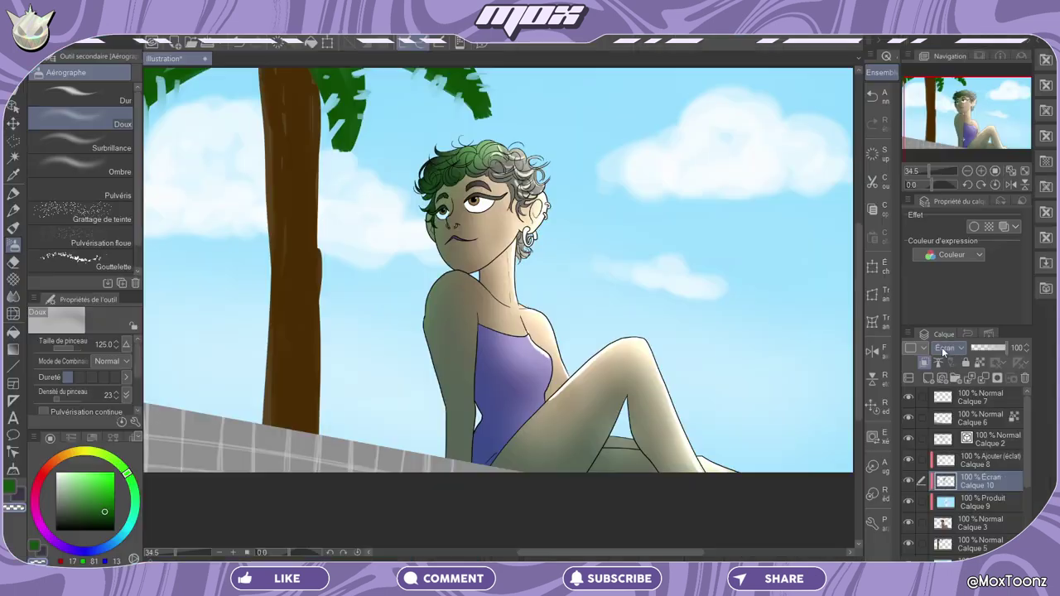
pyautogui.scroll(-2, 942, 351)
pyautogui.scroll(-1, 942, 351)
pyautogui.scroll(-1, 943, 351)
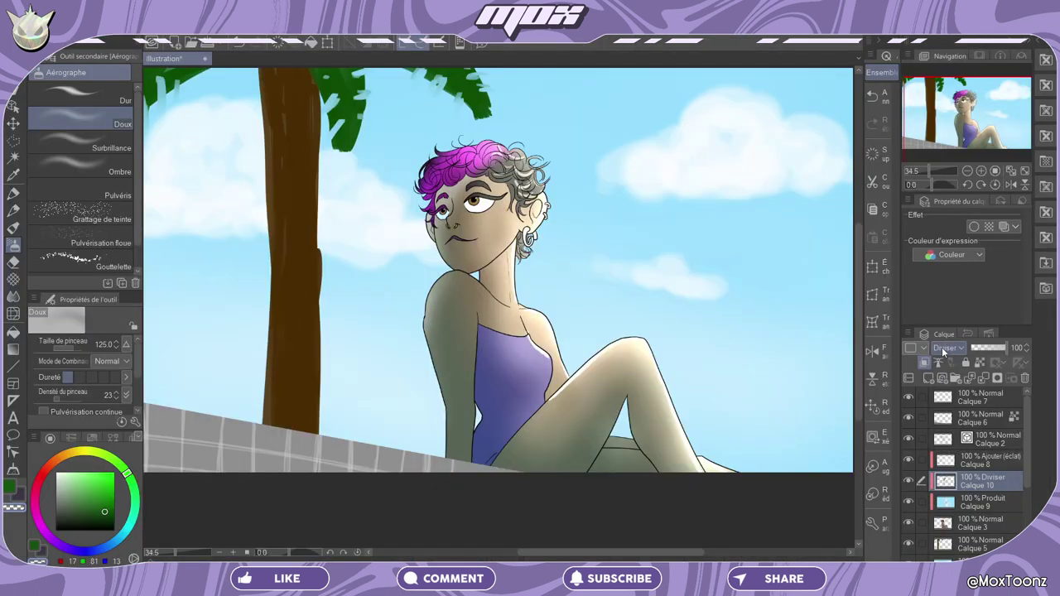
pyautogui.scroll(-2, 942, 351)
pyautogui.scroll(-2, 942, 351)
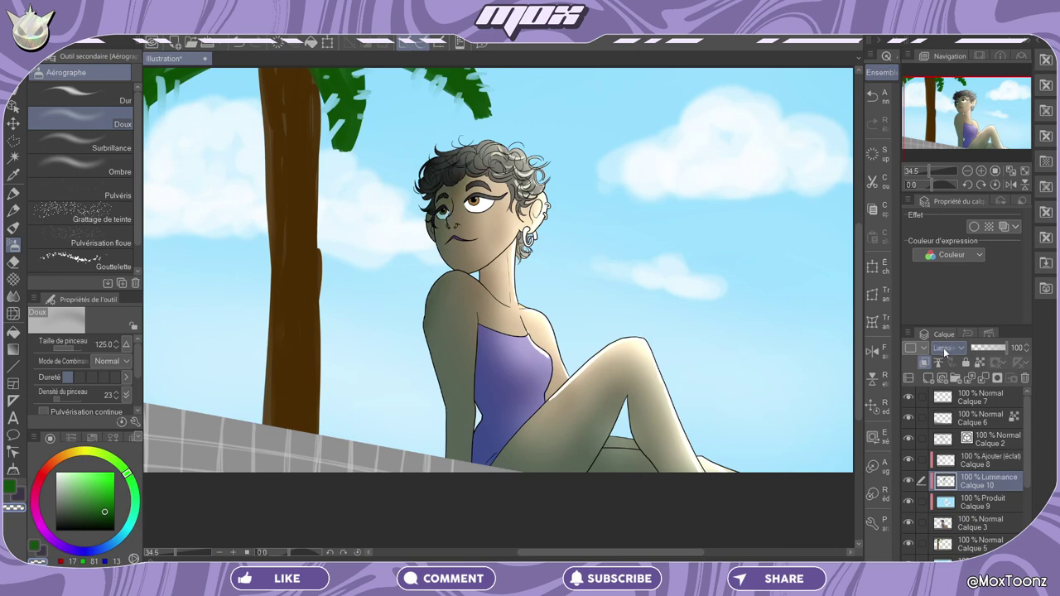
pyautogui.scroll(8, 944, 351)
pyautogui.scroll(10, 943, 351)
pyautogui.scroll(6, 944, 351)
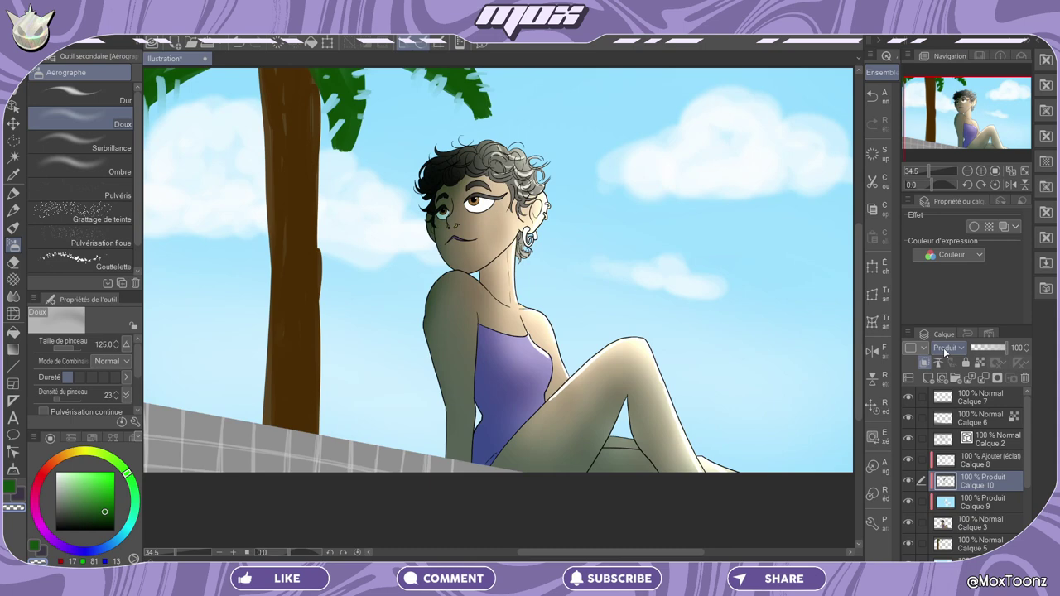
pyautogui.scroll(-1, 944, 126)
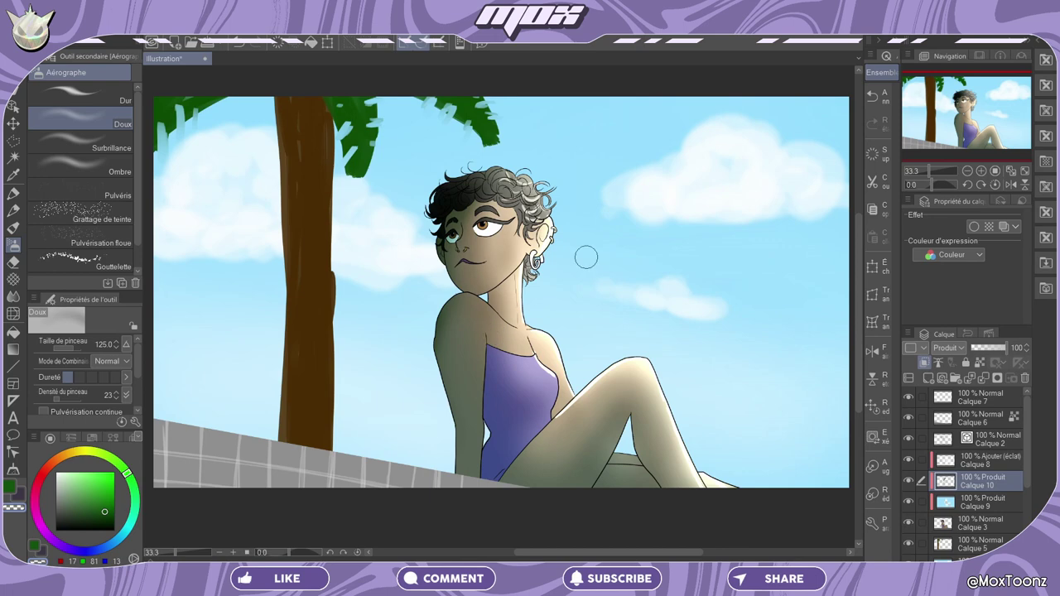
pyautogui.click(908, 500)
# Hide the tint and 'jour' layers and show the 'crep' sunset sky
pyautogui.click(908, 480)
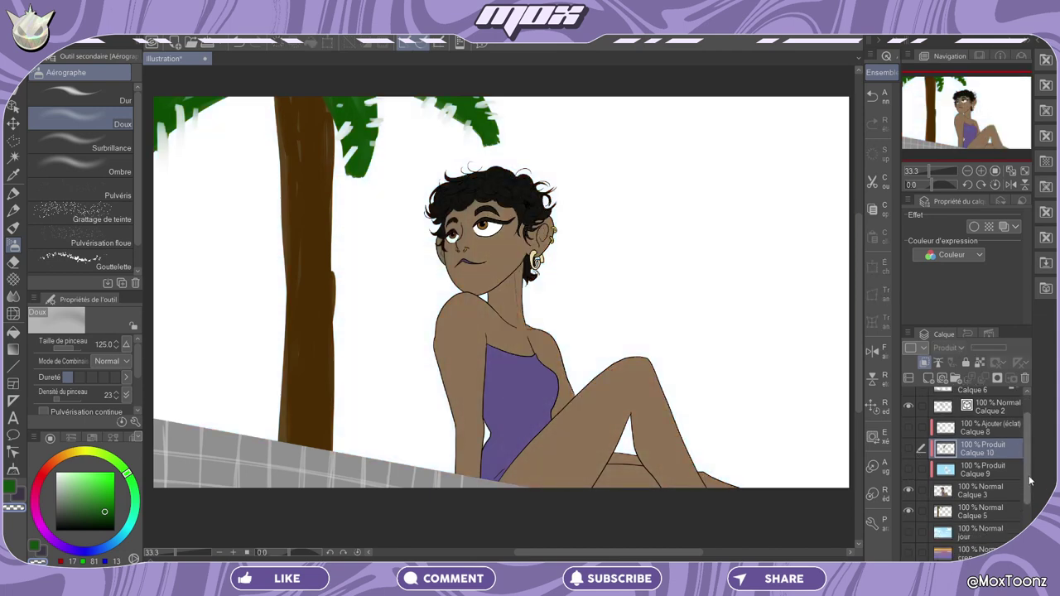
pyautogui.click(908, 562)
pyautogui.scroll(-1, 916, 542)
pyautogui.click(910, 551)
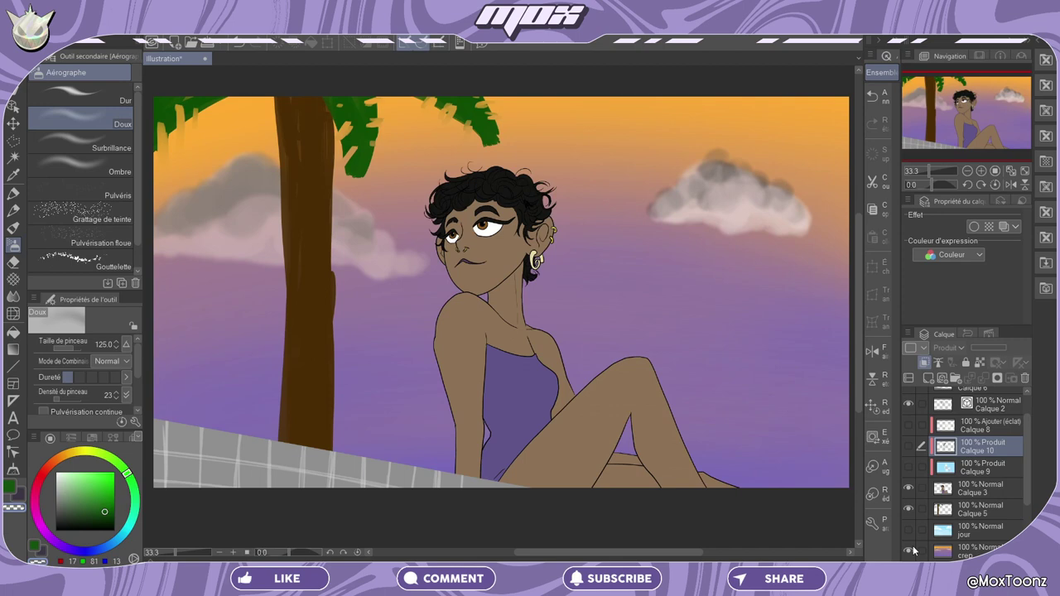
# Fill a new Produit layer above Calque 3 orange, then muted purple, and add another layer
pyautogui.keyDown('alt'); pyautogui.click(686, 333); pyautogui.keyUp('alt')
pyautogui.click(1024, 378)
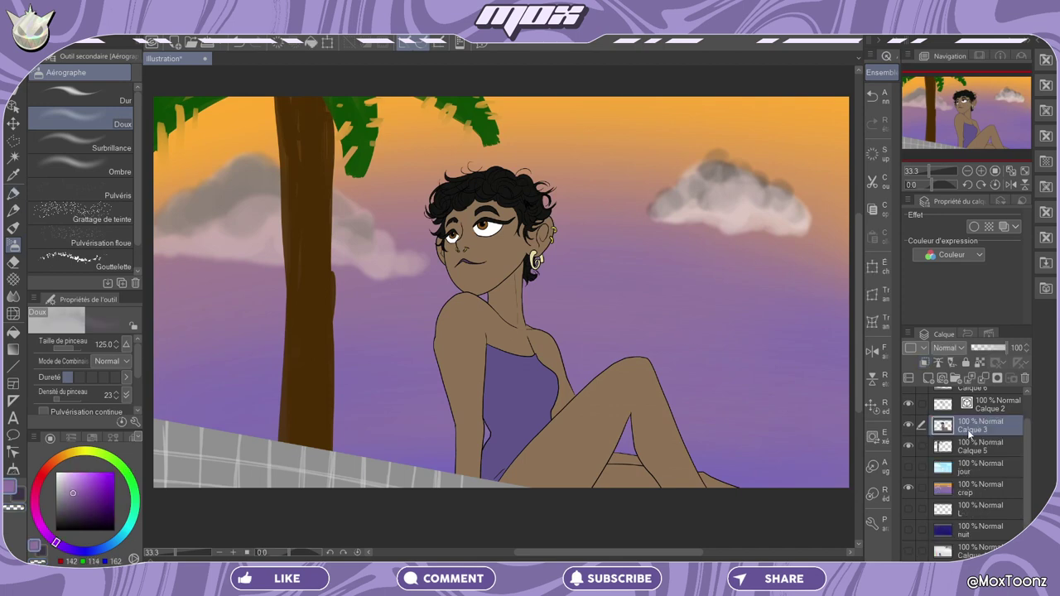
pyautogui.click(928, 378)
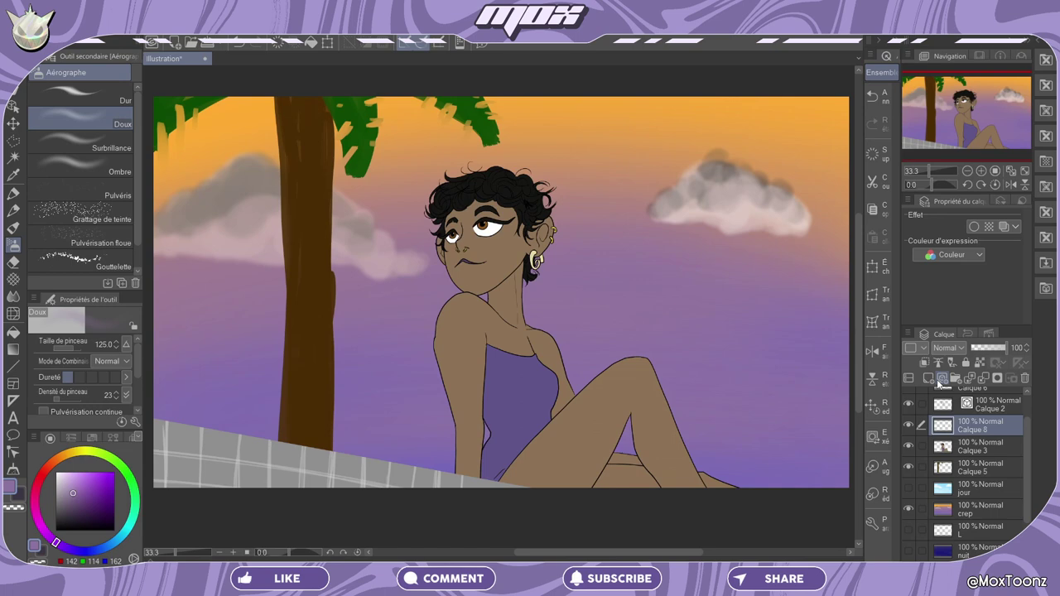
pyautogui.keyDown('alt'); pyautogui.click(811, 124); pyautogui.keyUp('alt')
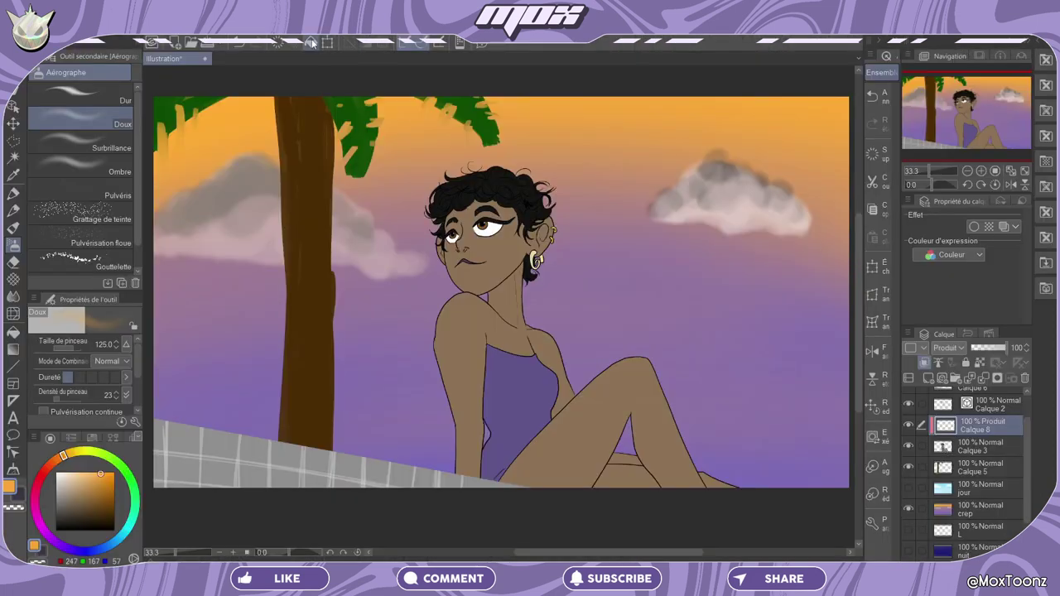
pyautogui.hotkey('alt', 'BackSpace')
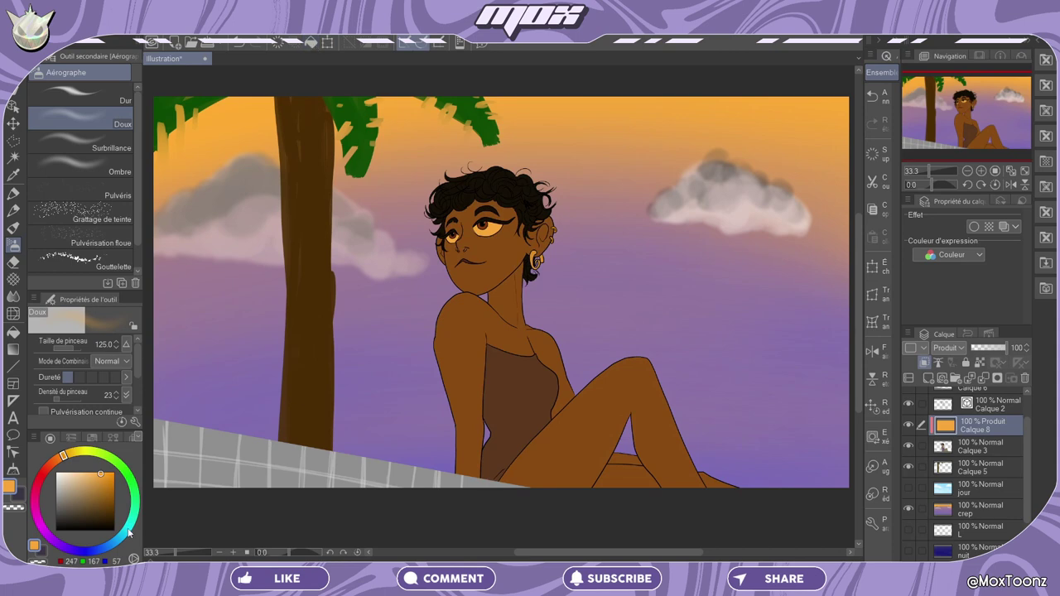
pyautogui.moveTo(129, 532); pyautogui.dragTo(61, 545)
pyautogui.click(73, 493)
pyautogui.hotkey('alt', 'BackSpace')
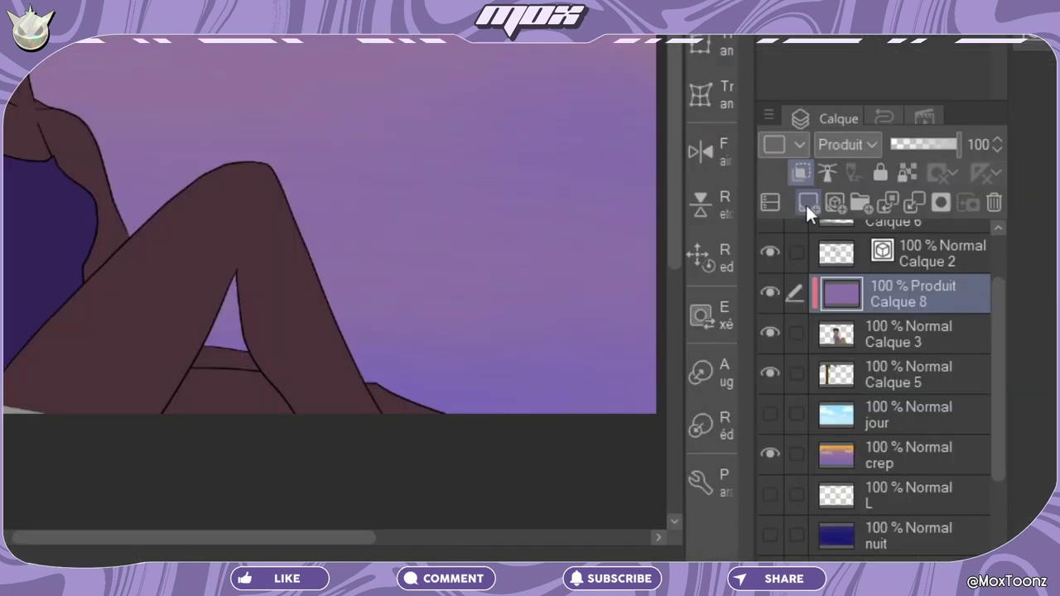
pyautogui.click(929, 377)
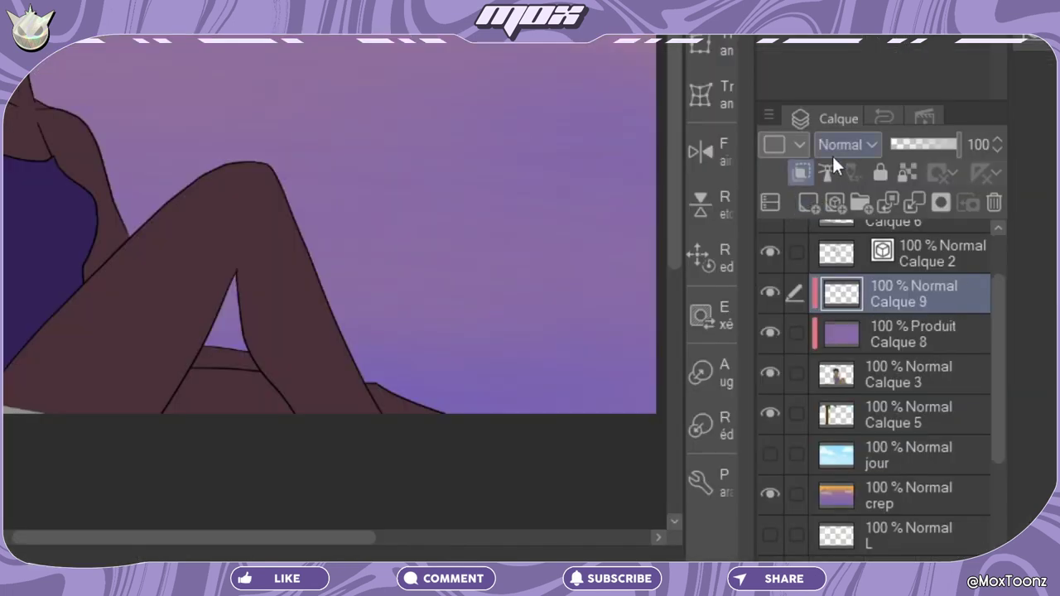
# Set Calque 9 to Ajouter (éclat) and airbrush sunset-orange glow over the hair, undoing the body stroke
pyautogui.click(944, 348)
pyautogui.click(830, 292)
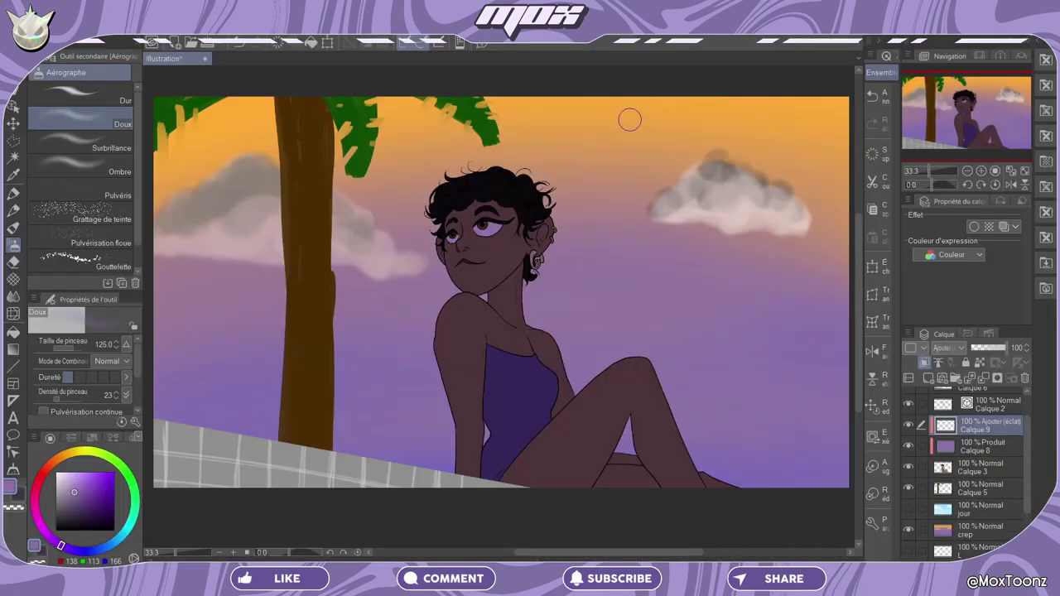
pyautogui.keyDown('alt'); pyautogui.click(769, 124); pyautogui.keyUp('alt')
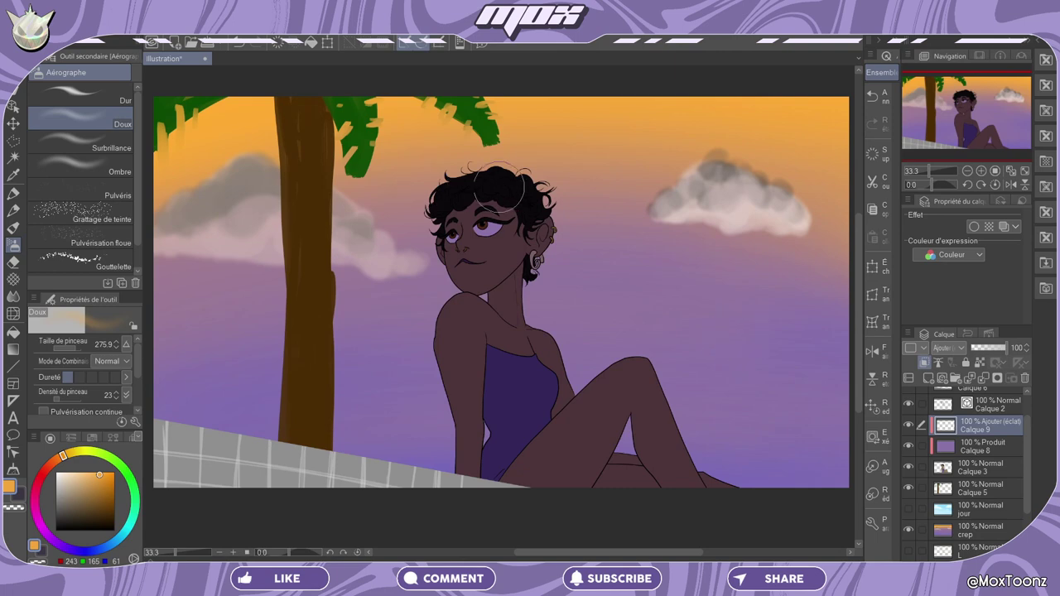
pyautogui.moveTo(482, 159)
pyautogui.mouseDown()
pyautogui.moveTo(534, 240)
pyautogui.moveTo(546, 198)
pyautogui.moveTo(565, 204)
pyautogui.mouseUp()
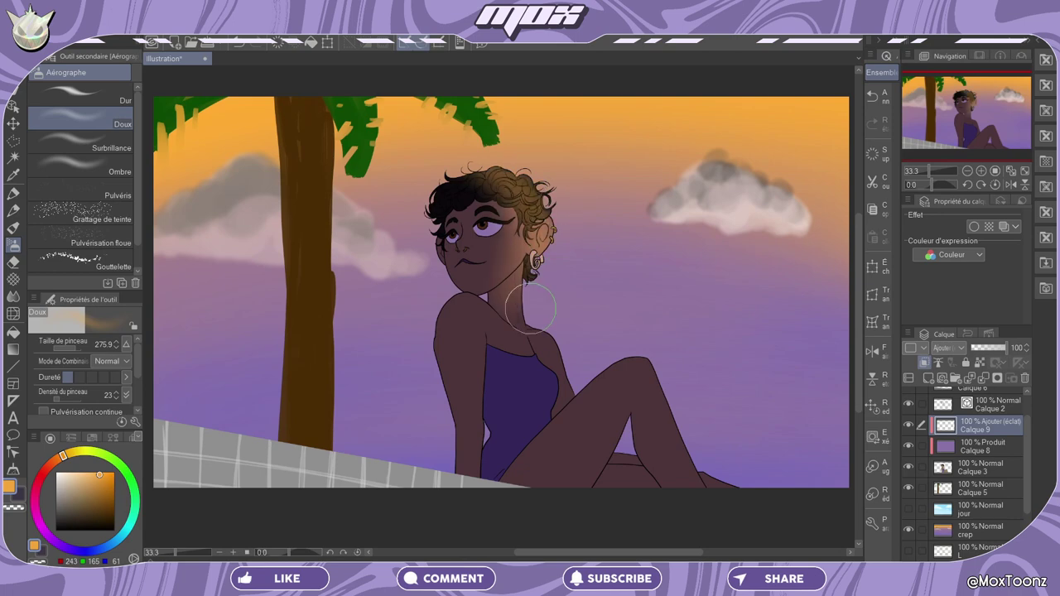
pyautogui.moveTo(546, 331); pyautogui.dragTo(697, 444)
pyautogui.click(883, 95)
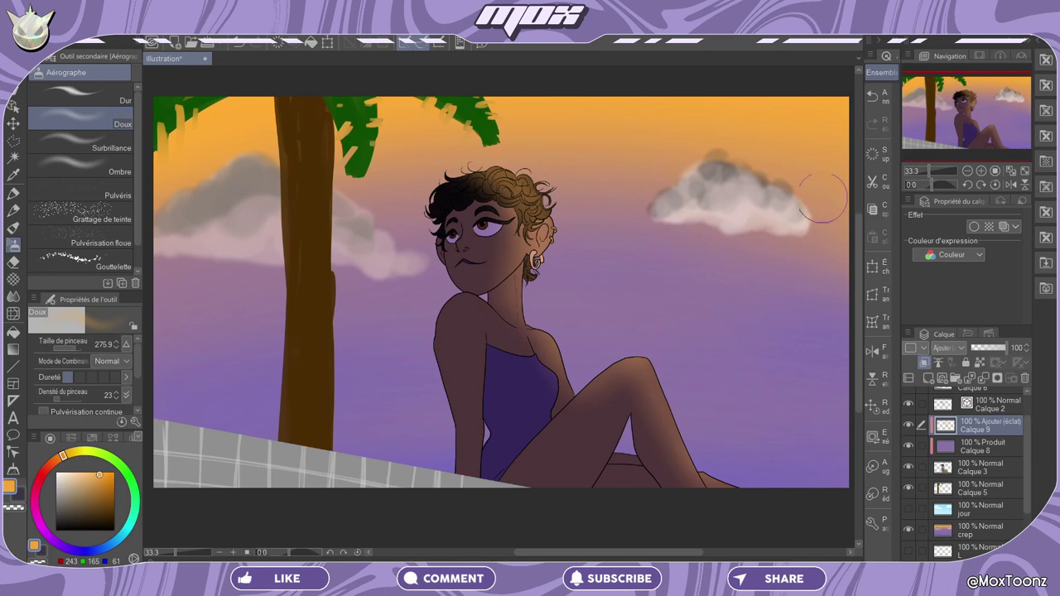
# Add more hair glow and try leg and shin highlights, undoing them all
pyautogui.moveTo(515, 197); pyautogui.dragTo(516, 200)
pyautogui.moveTo(627, 358); pyautogui.dragTo(698, 475)
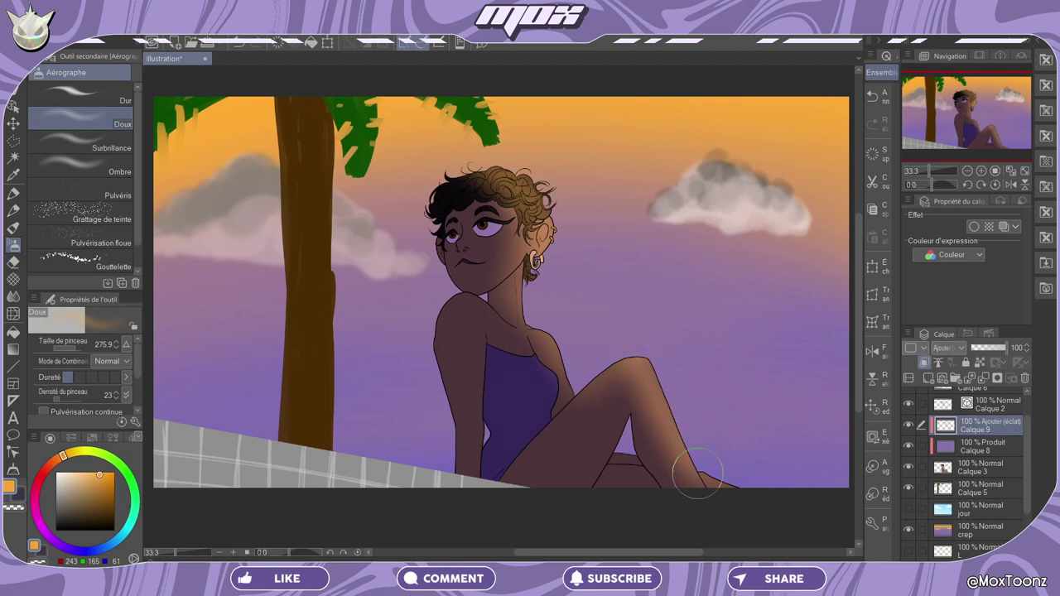
pyautogui.hotkey('ctrl', 'z')
pyautogui.press('p')
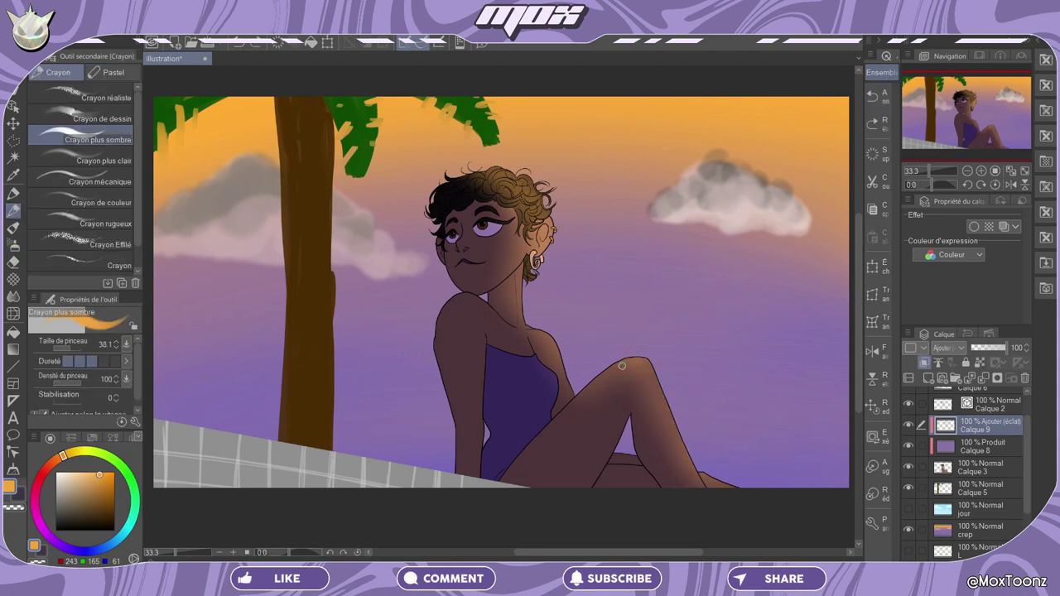
pyautogui.moveTo(628, 358); pyautogui.dragTo(681, 440)
pyautogui.click(873, 101)
pyautogui.hotkey('ctrl', 'y')
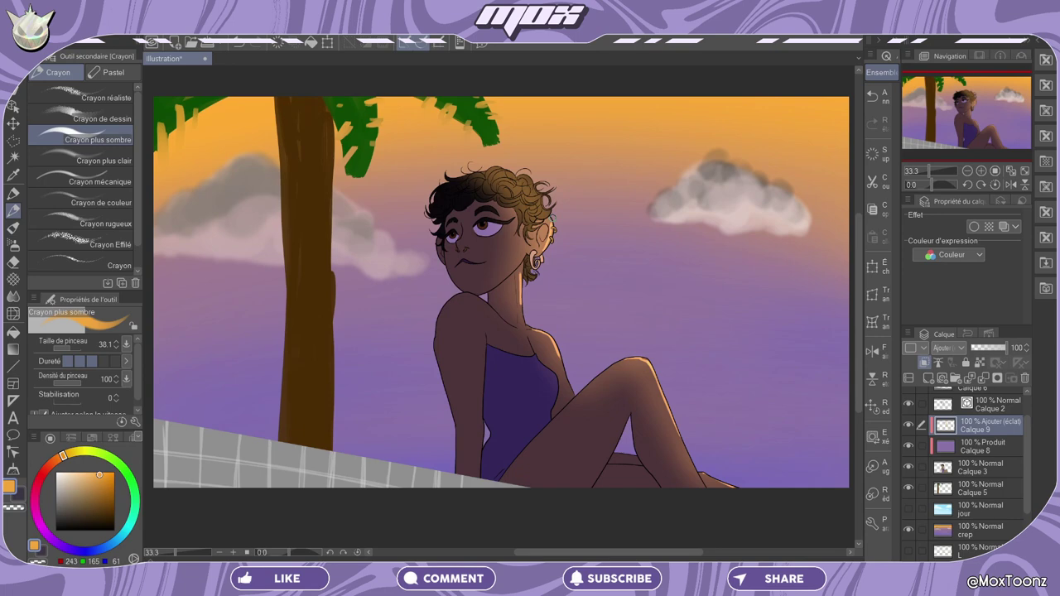
pyautogui.click(879, 100)
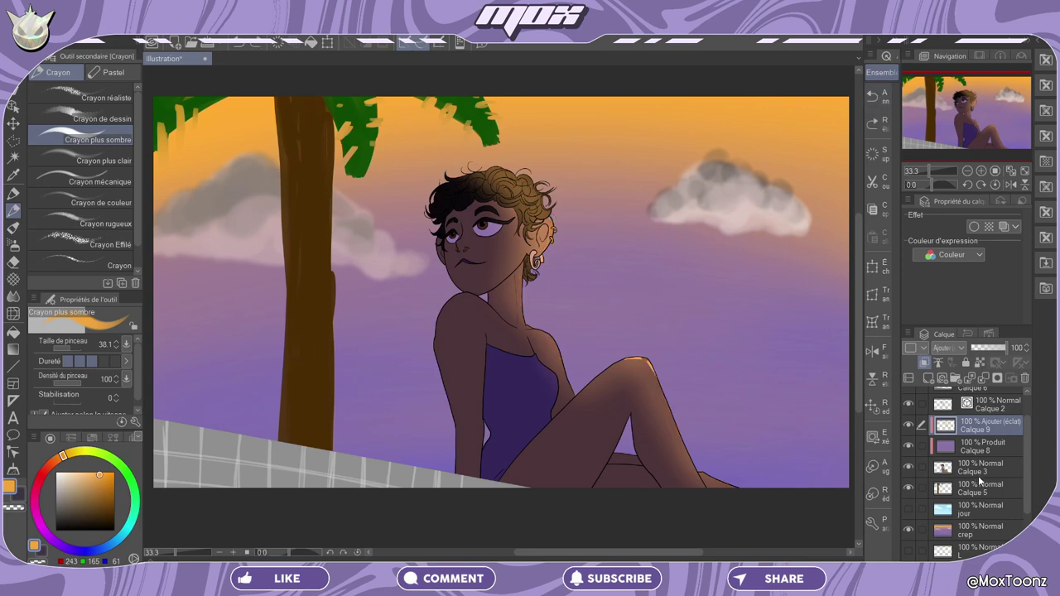
# Hide the crep sunset sky and show the nuit starry sky
pyautogui.scroll(-2, 973, 486)
pyautogui.click(908, 481)
pyautogui.click(908, 522)
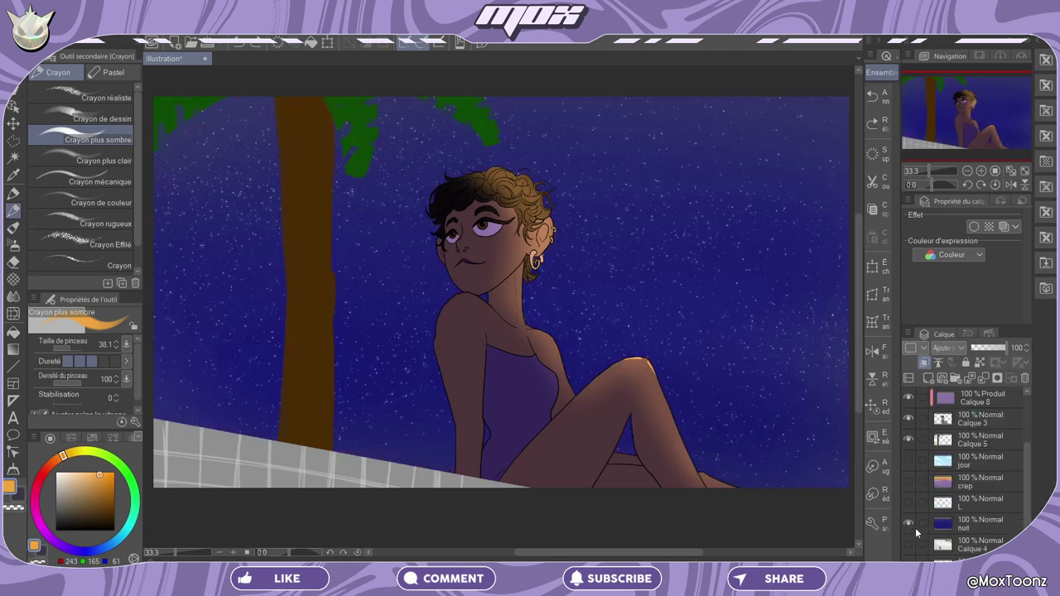
# Add a Produit layer above Calque 3 filled with sky navy, then lighten it to a brighter blue
pyautogui.scroll(1, 977, 446)
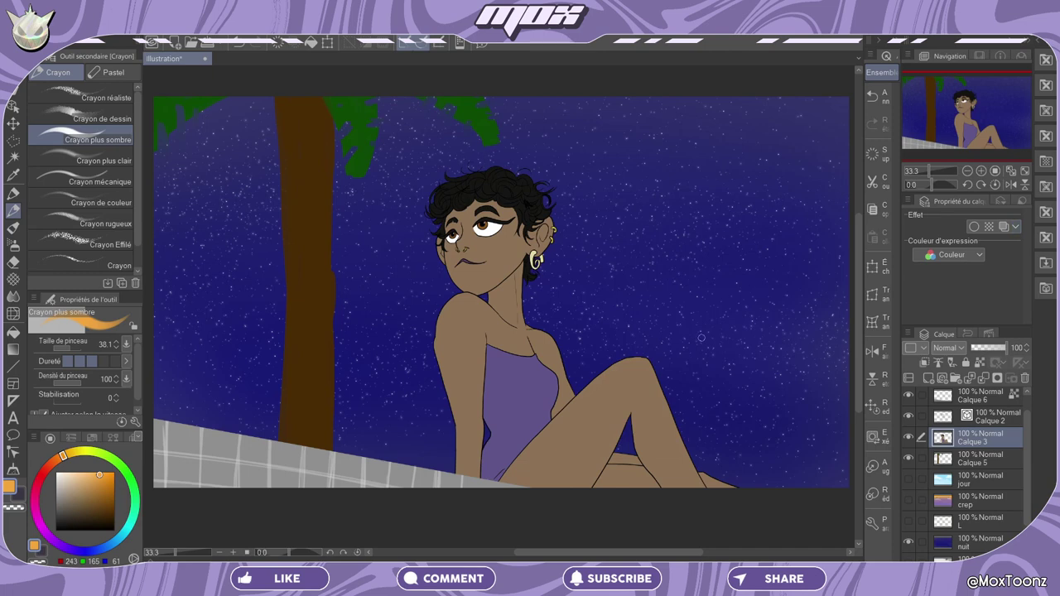
pyautogui.keyDown('alt'); pyautogui.click(712, 283); pyautogui.keyUp('alt')
pyautogui.click(928, 376)
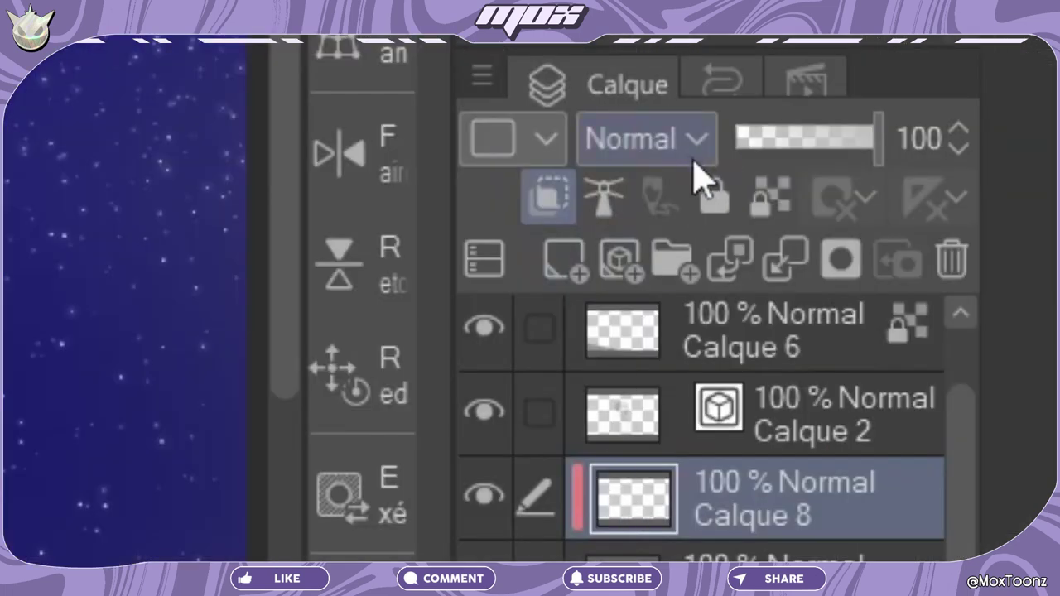
pyautogui.click(842, 115)
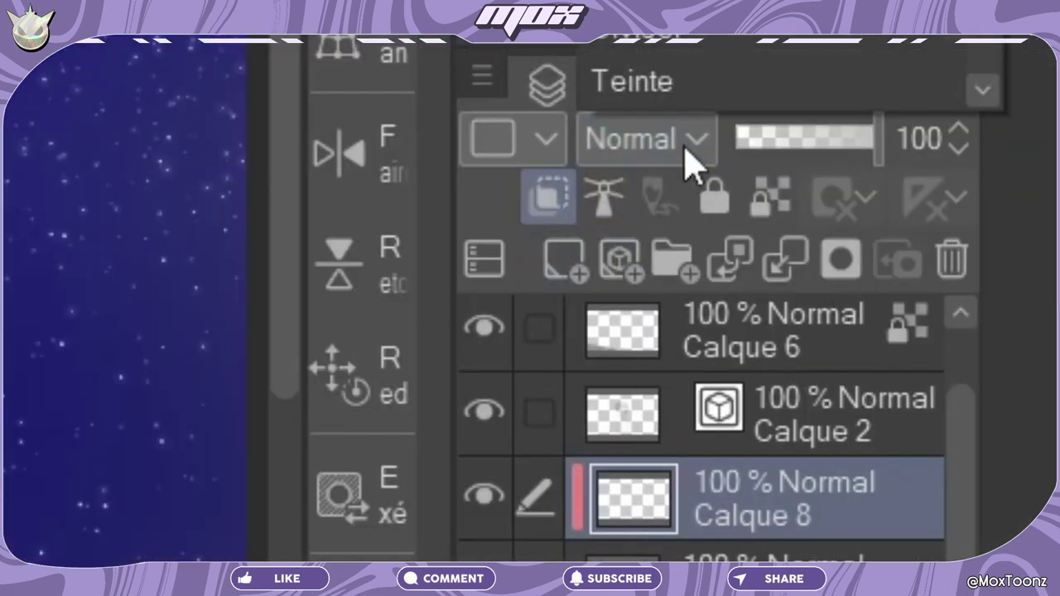
pyautogui.click(817, 120)
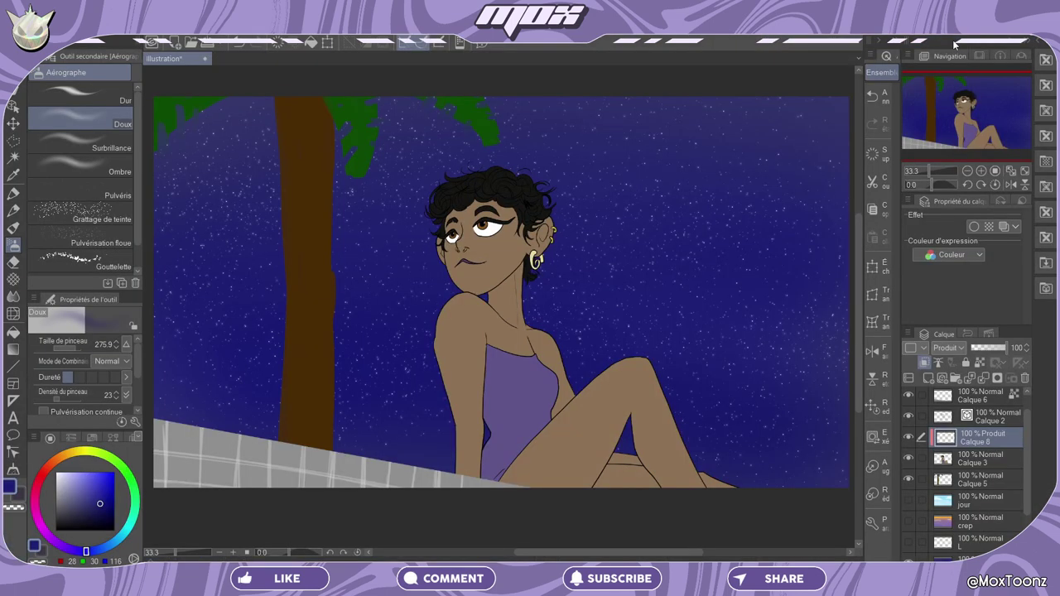
pyautogui.click(311, 44)
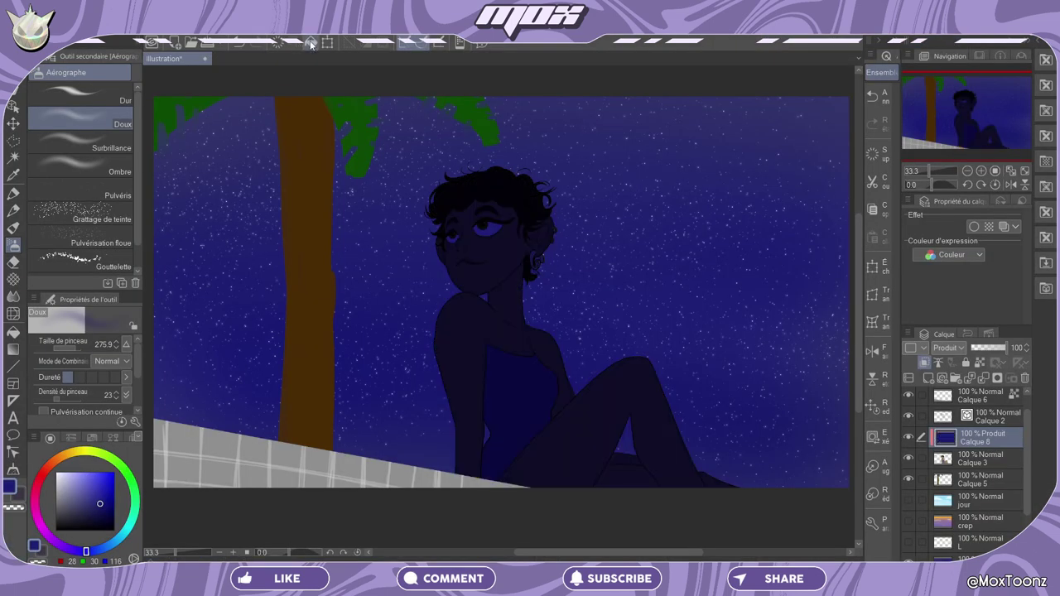
pyautogui.click(93, 482)
pyautogui.moveTo(94, 482); pyautogui.dragTo(81, 488)
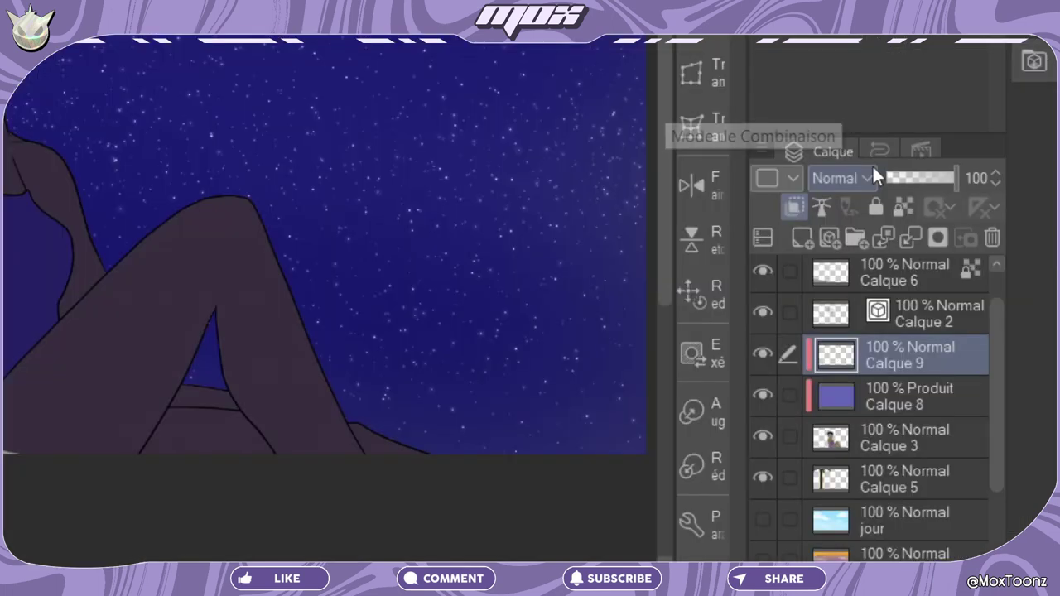
# Set Calque 9 to Ajouter (éclat) and paint pale lavender glow on hair, face, neck, knee and thigh
pyautogui.click(865, 177)
pyautogui.click(903, 49)
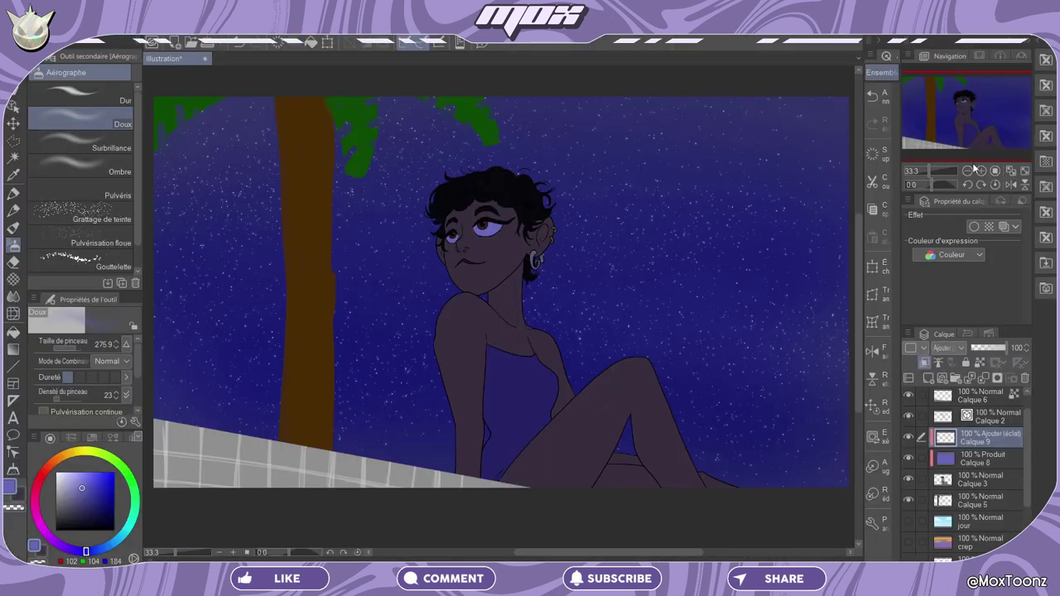
pyautogui.click(63, 472)
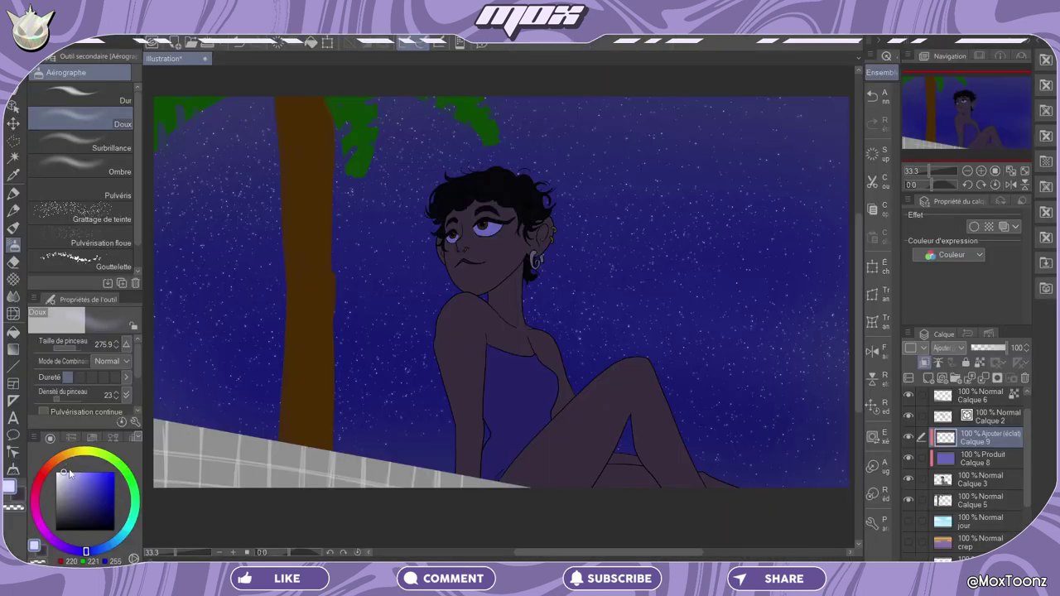
pyautogui.moveTo(525, 228); pyautogui.dragTo(548, 313)
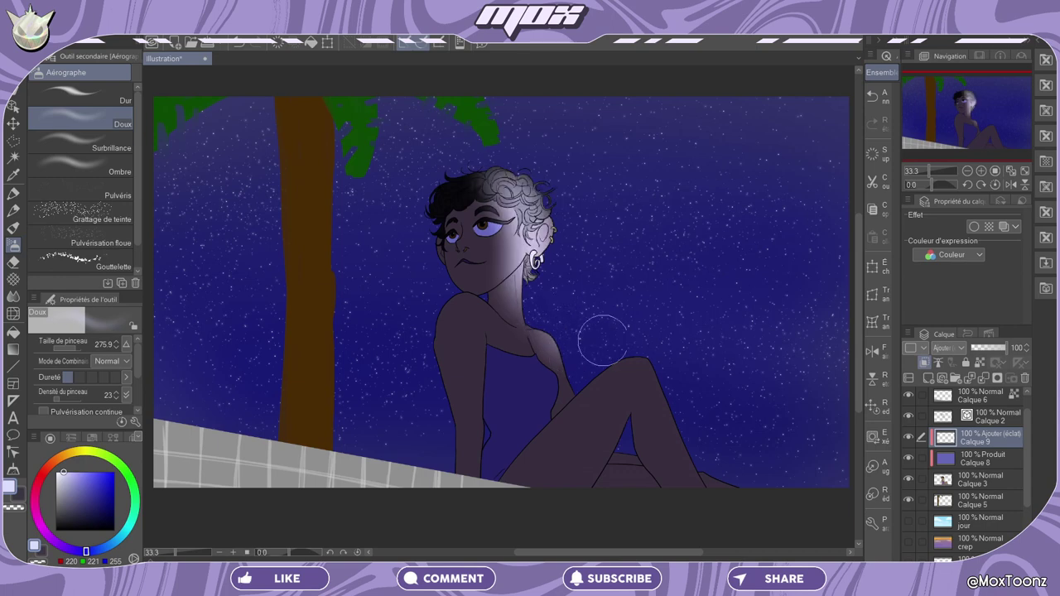
pyautogui.moveTo(688, 452); pyautogui.dragTo(602, 262)
pyautogui.moveTo(617, 358)
pyautogui.mouseDown()
pyautogui.moveTo(574, 378)
pyautogui.moveTo(701, 425)
pyautogui.moveTo(585, 359)
pyautogui.mouseUp()
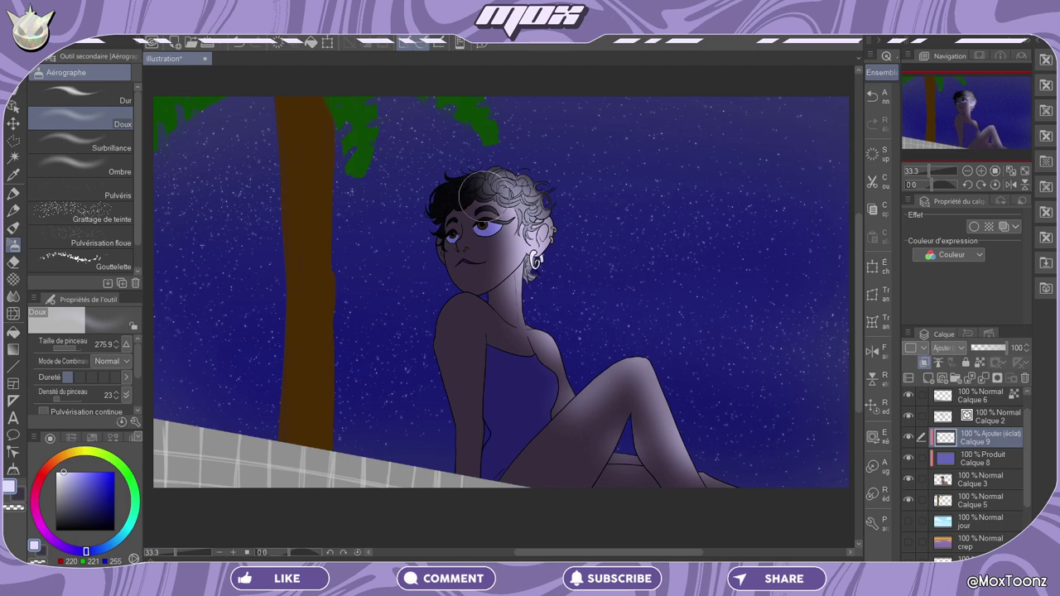
pyautogui.moveTo(514, 273); pyautogui.dragTo(571, 214)
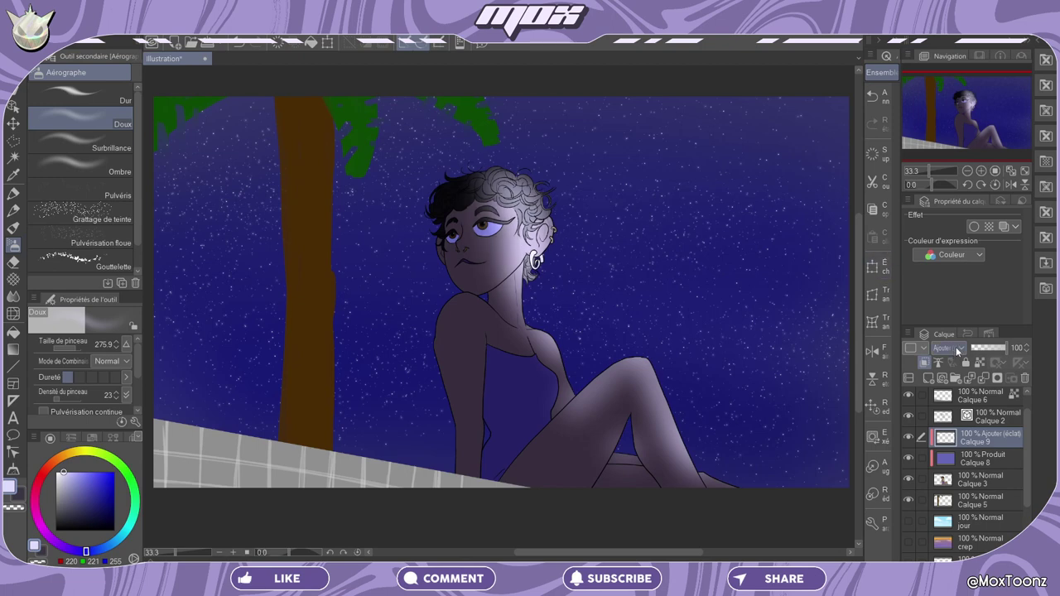
# Try Écran, undo it, settle Calque 9 on Lumière fixe and brighten the knee
pyautogui.click(955, 352)
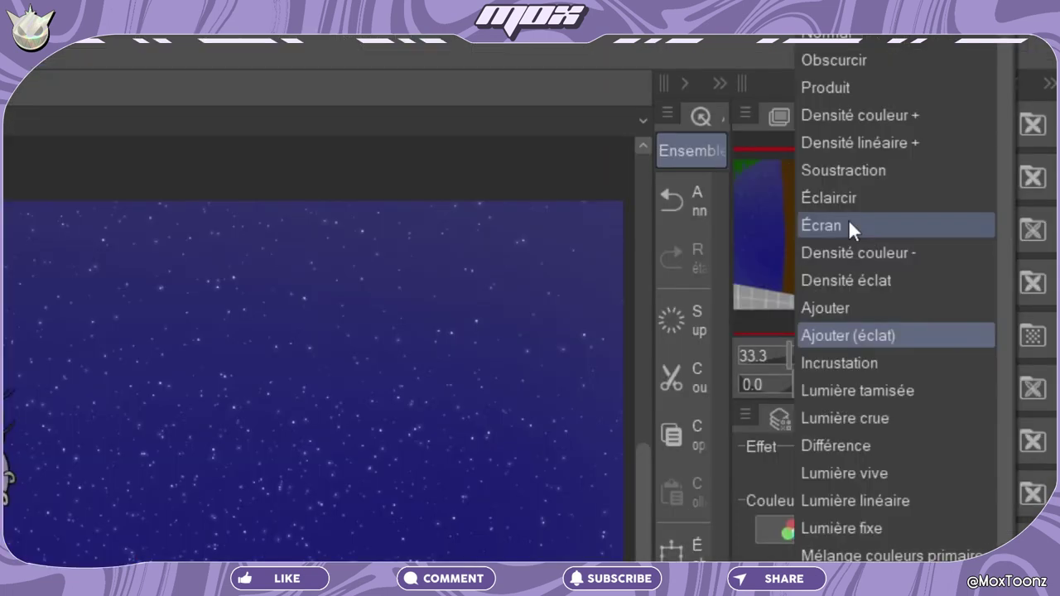
pyautogui.click(848, 218)
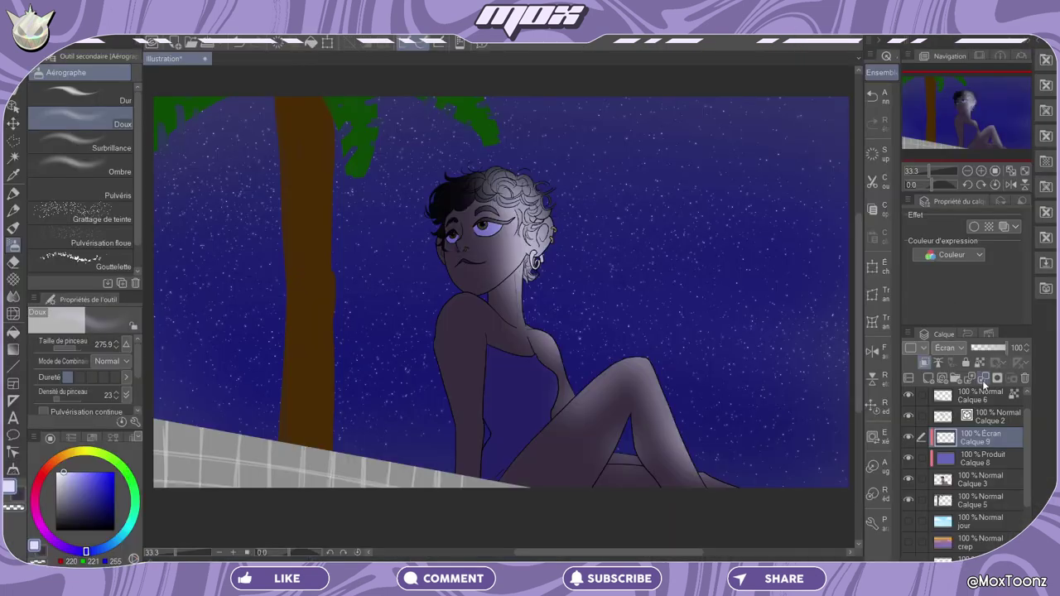
pyautogui.hotkey('ctrl', 'z')
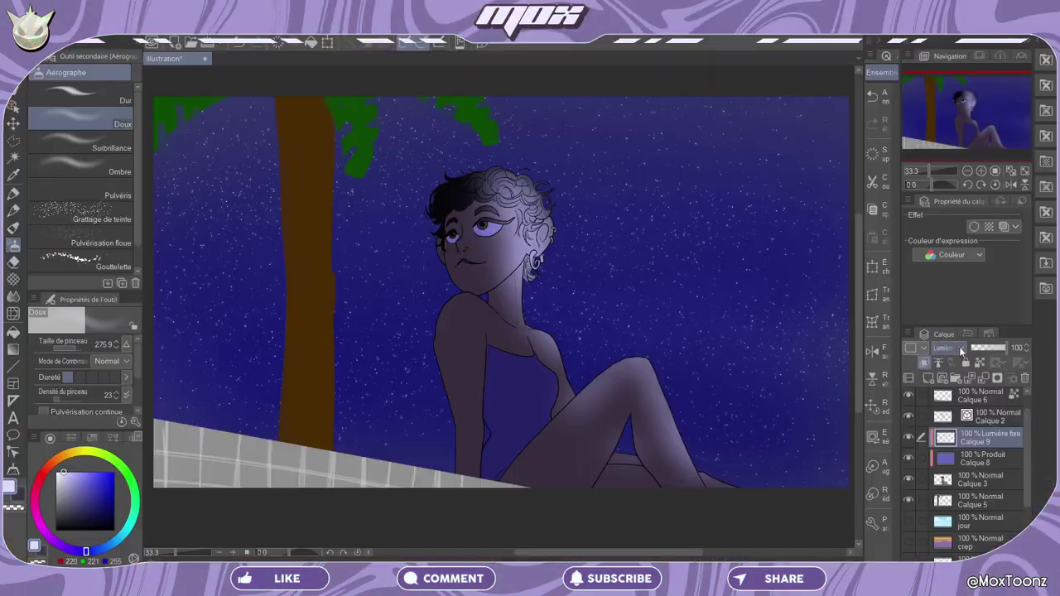
pyautogui.click(960, 348)
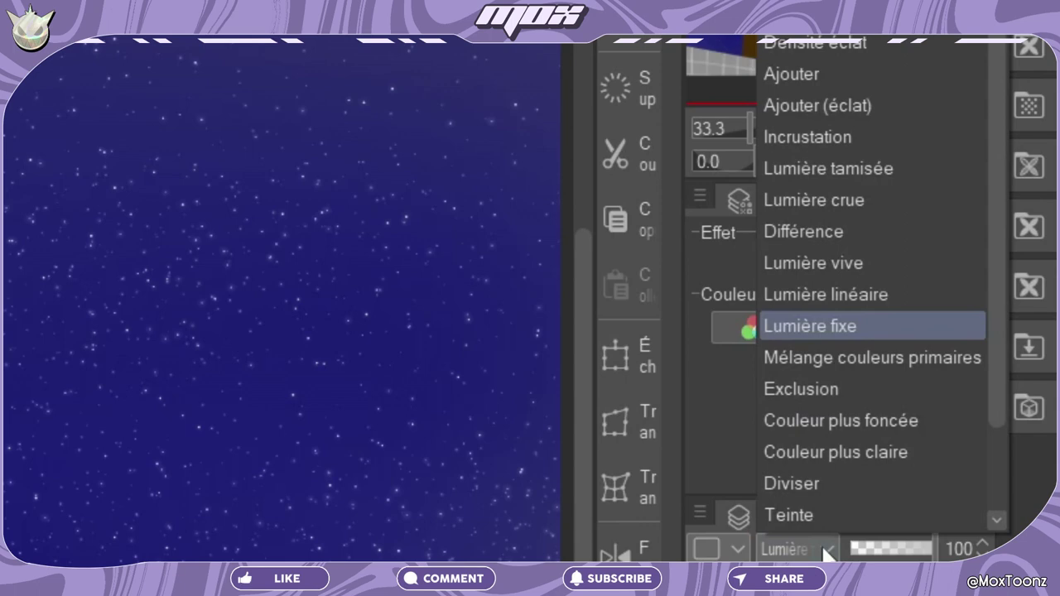
pyautogui.click(838, 328)
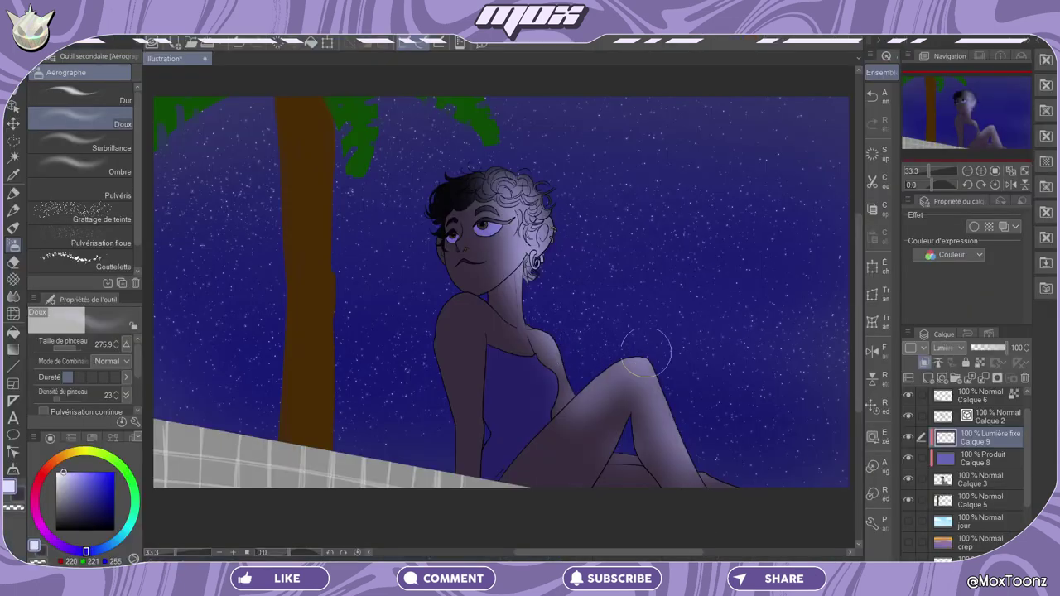
pyautogui.moveTo(646, 352); pyautogui.dragTo(695, 439)
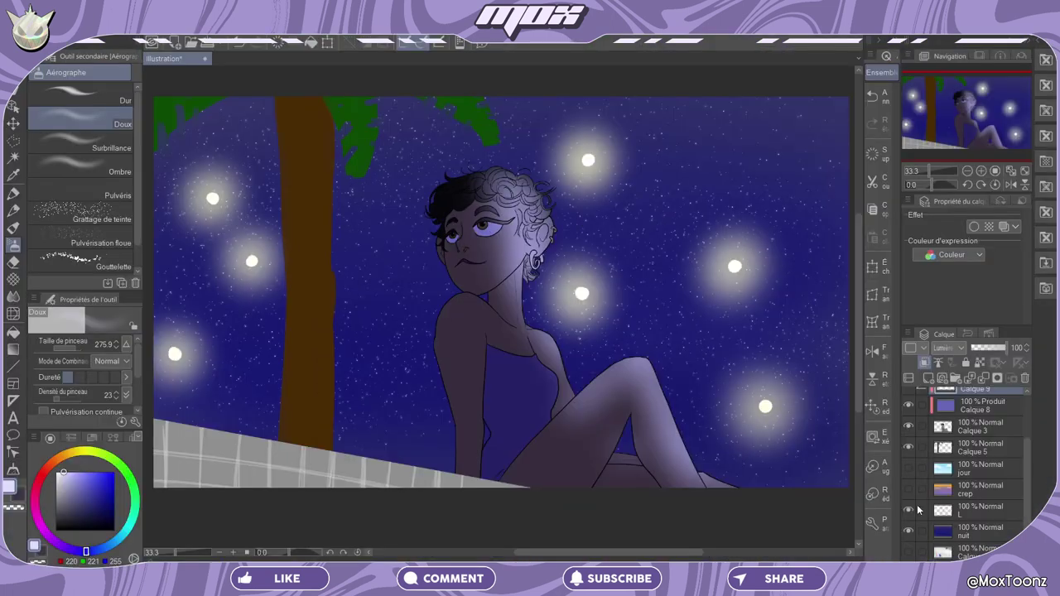
# Add a new Lumière crue layer using the near-white colour sampled from a light
pyautogui.scroll(3, 1010, 453)
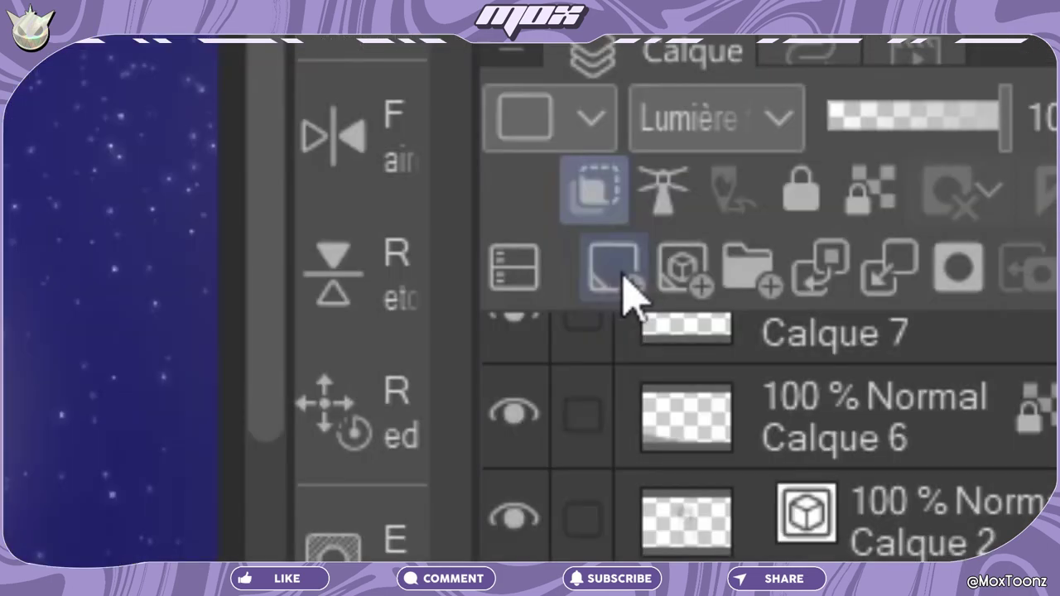
pyautogui.click(613, 269)
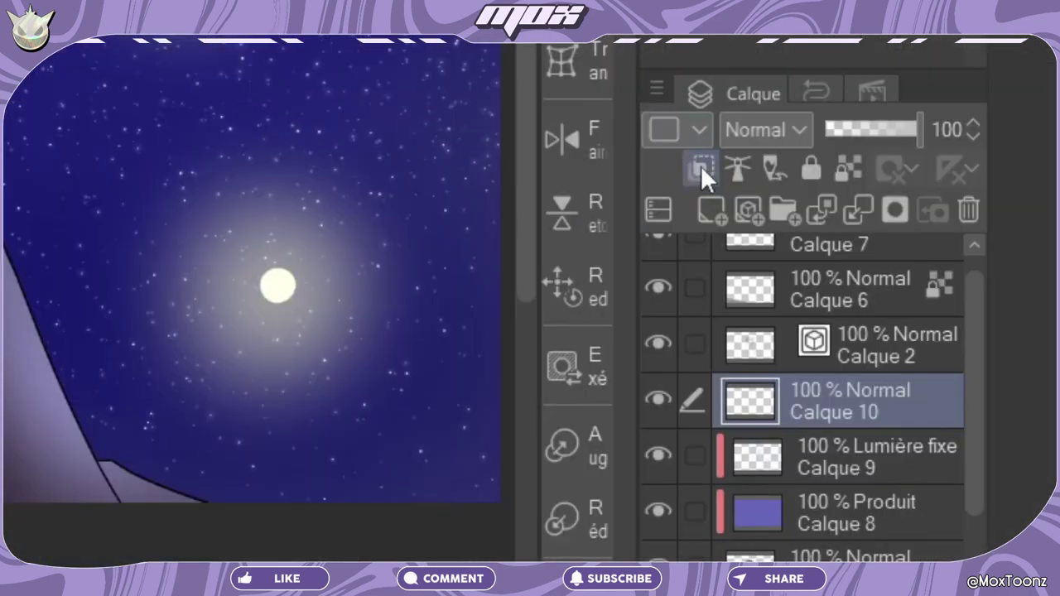
pyautogui.click(946, 348)
pyautogui.click(741, 269)
pyautogui.keyDown('alt'); pyautogui.click(739, 265); pyautogui.keyUp('alt')
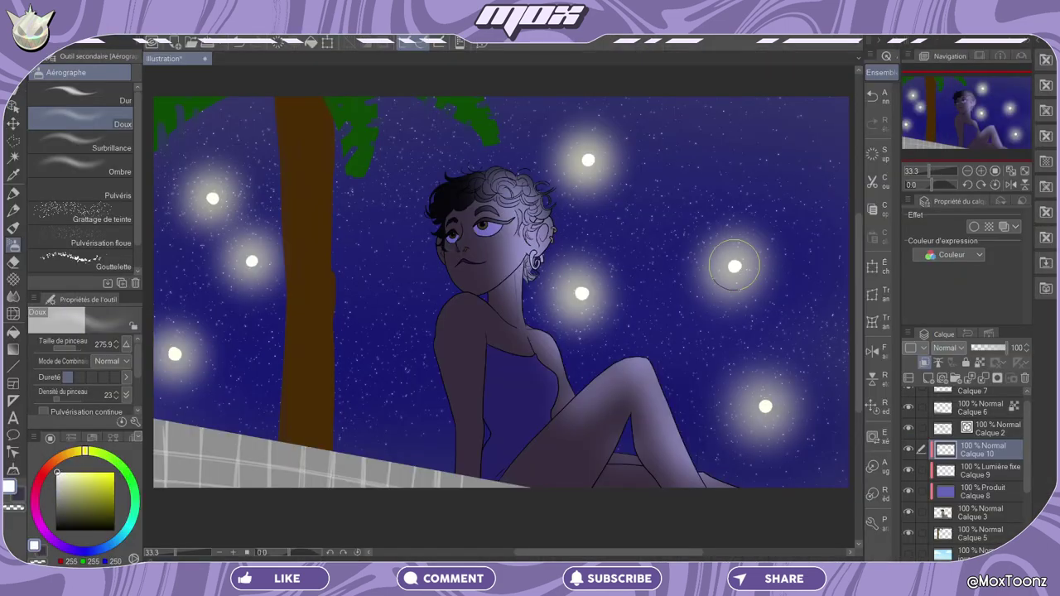
pyautogui.click(960, 350)
pyautogui.click(953, 254)
# Airbrush glow on the neck, shoulder, leg and left hair, then reduce the brush to 84.1
pyautogui.moveTo(538, 308); pyautogui.dragTo(571, 314)
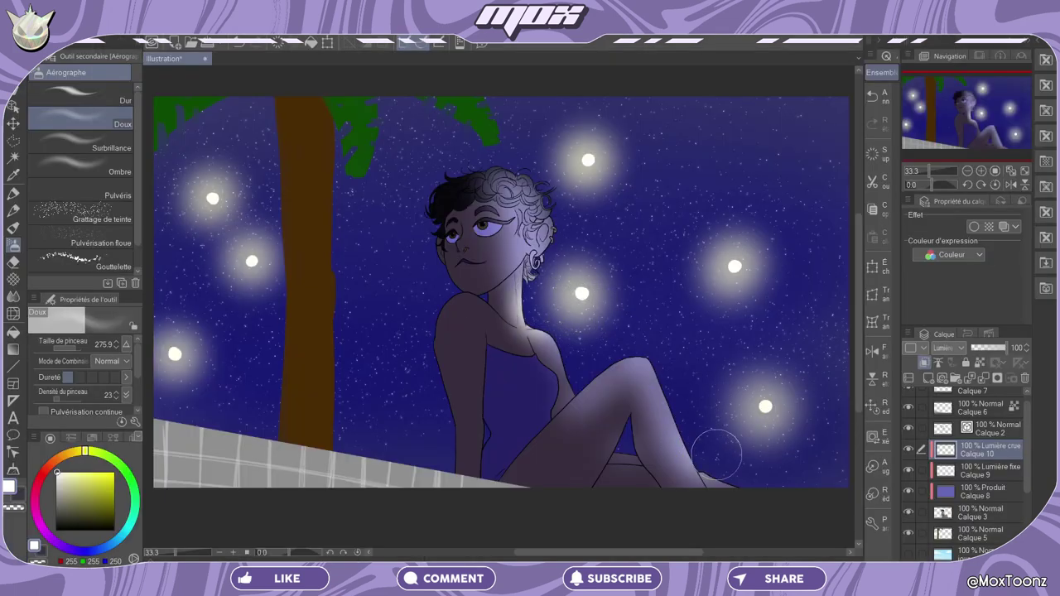
pyautogui.moveTo(717, 449); pyautogui.dragTo(752, 475)
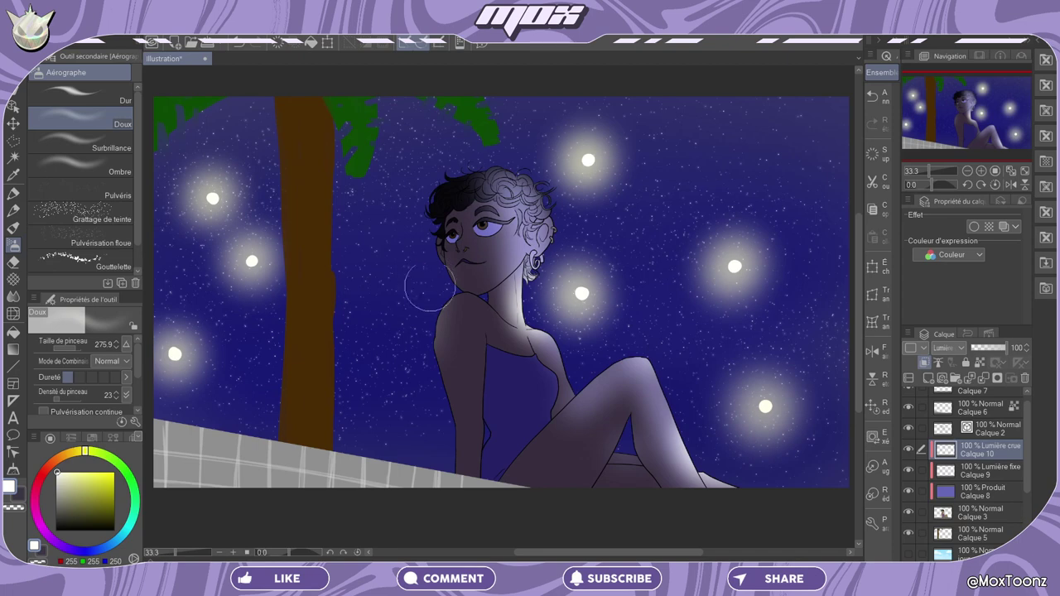
pyautogui.moveTo(429, 287); pyautogui.dragTo(444, 139)
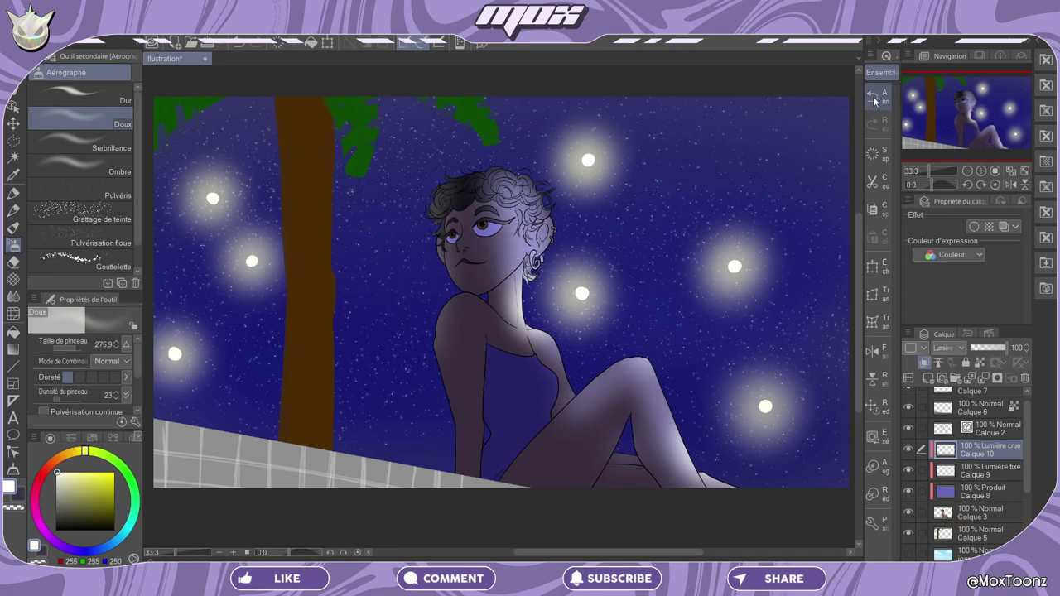
pyautogui.moveTo(444, 199); pyautogui.dragTo(448, 262)
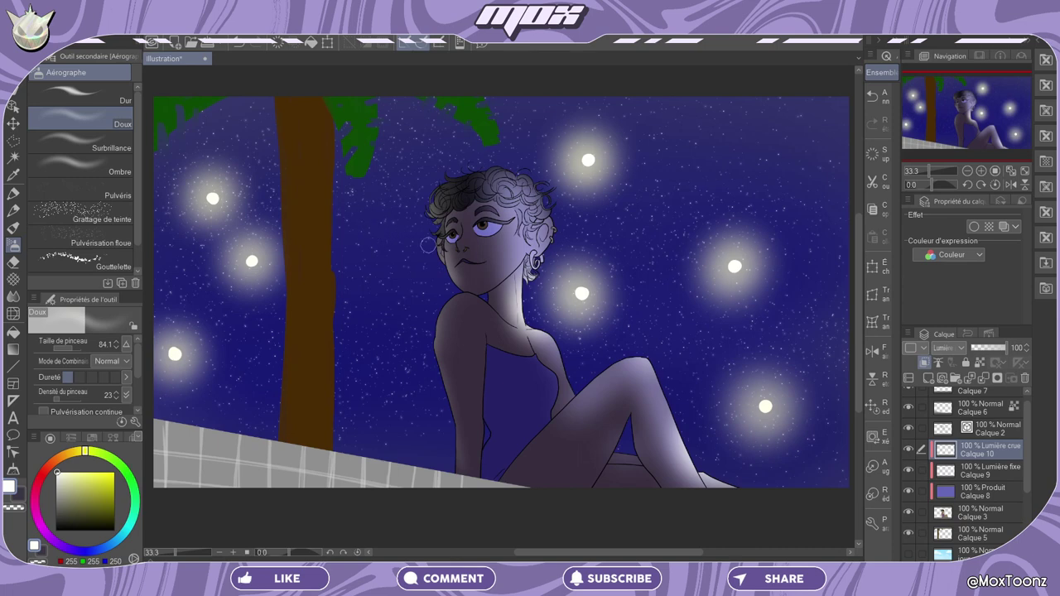
pyautogui.moveTo(960, 110); pyautogui.dragTo(960, 114)
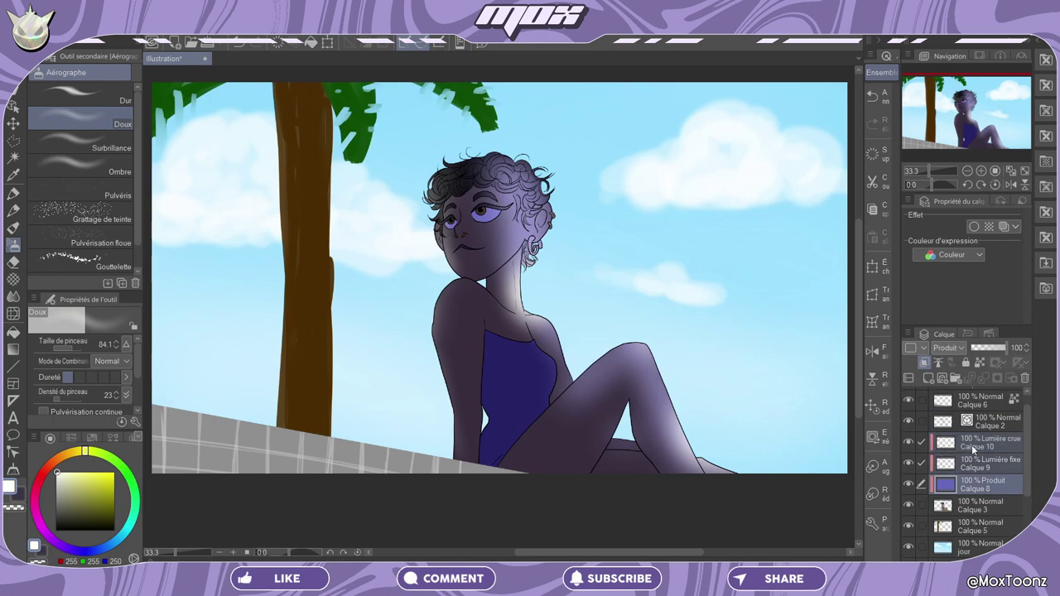
# Delete the night lighting layers and add a new Ajouter (éclat) pencil layer above the character
pyautogui.rightClick(971, 444)
pyautogui.click(940, 308)
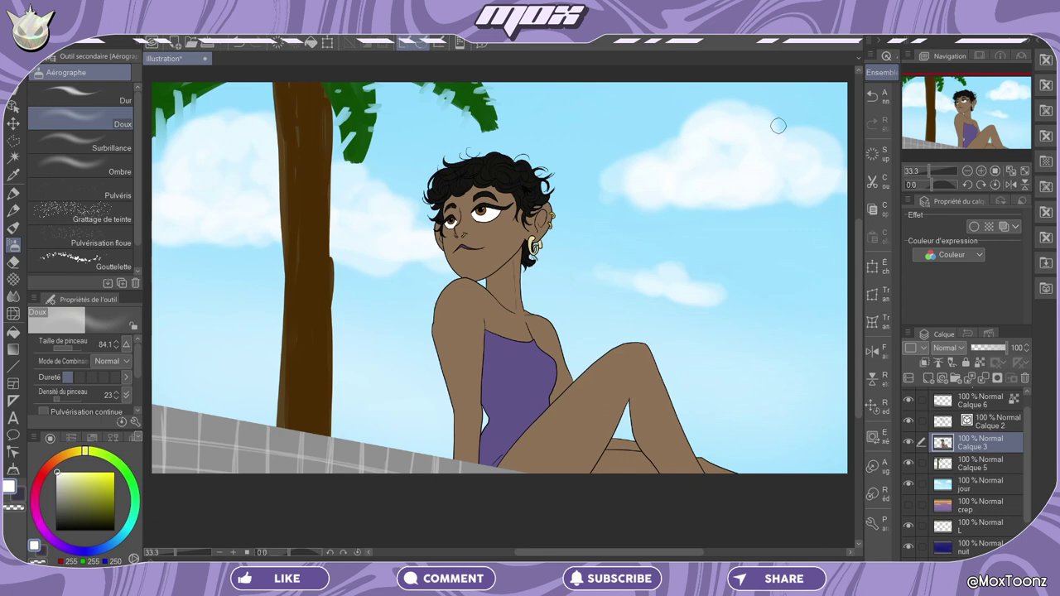
pyautogui.click(14, 210)
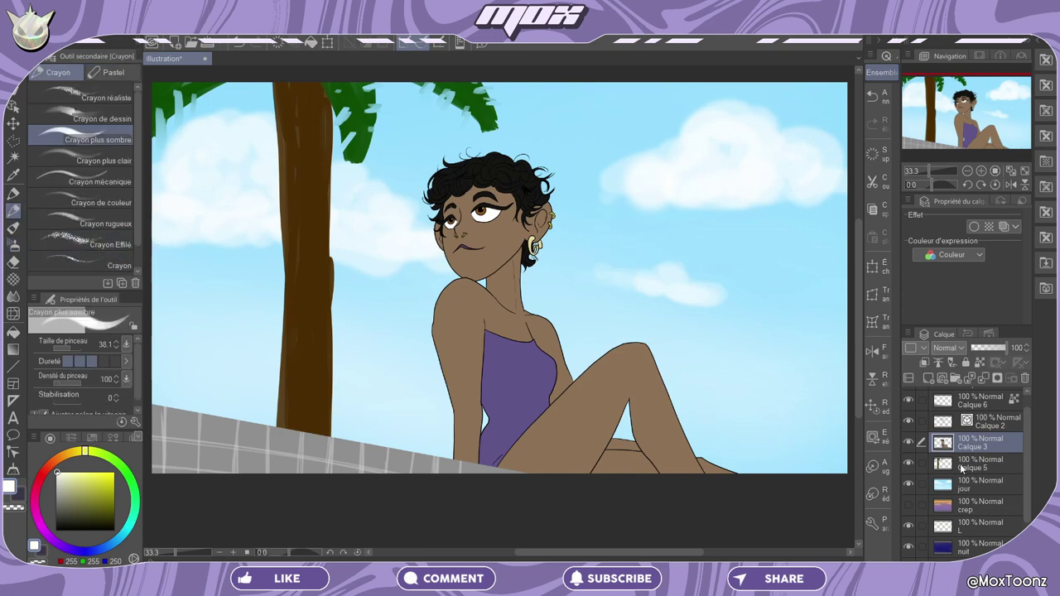
pyautogui.click(928, 378)
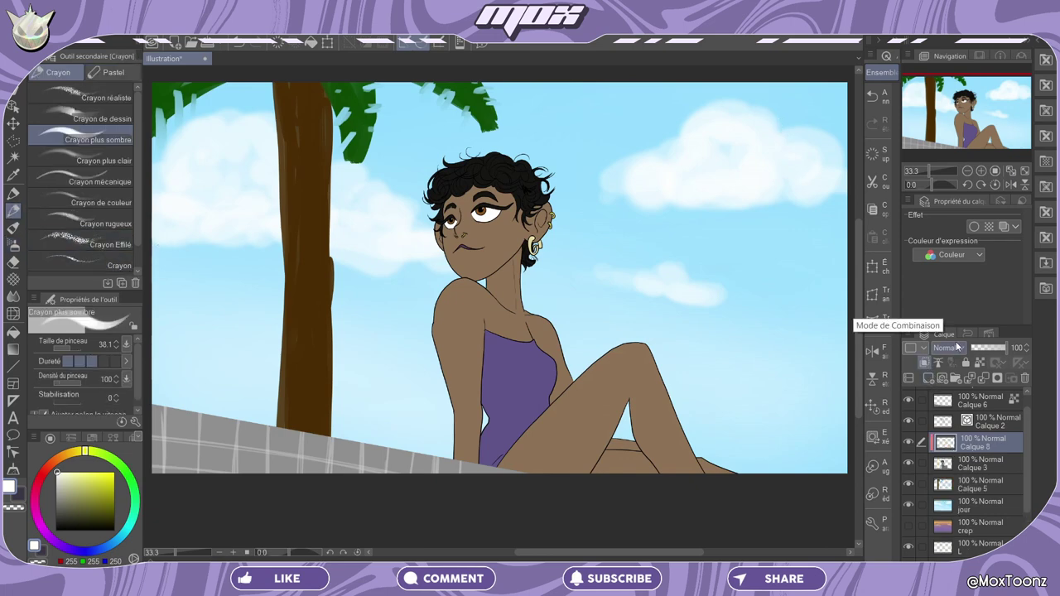
pyautogui.click(956, 348)
pyautogui.click(969, 163)
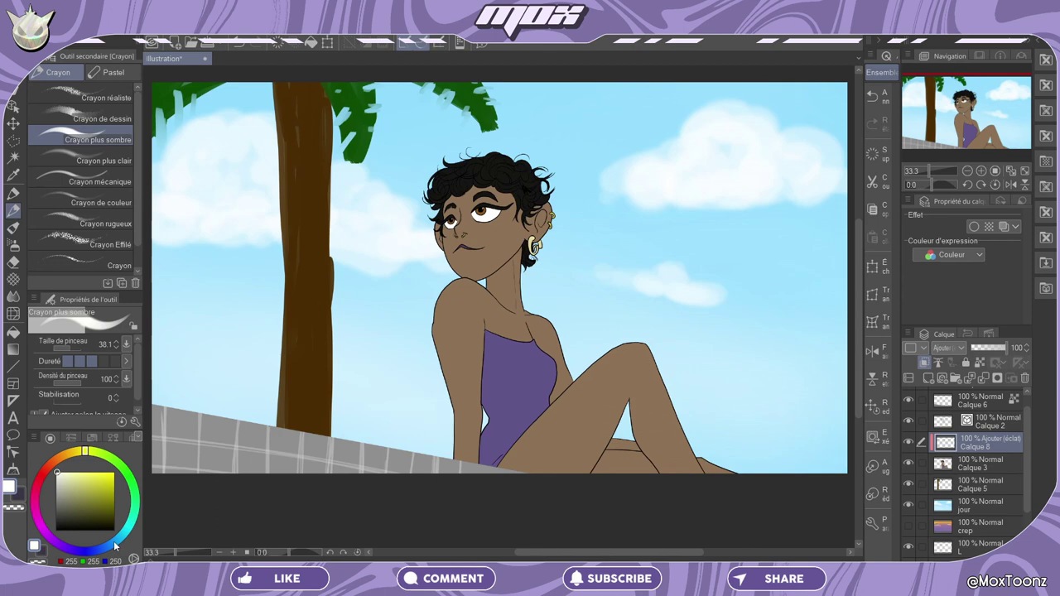
# Pick a light cyan and test strokes on the leg, then undo them
pyautogui.click(130, 517)
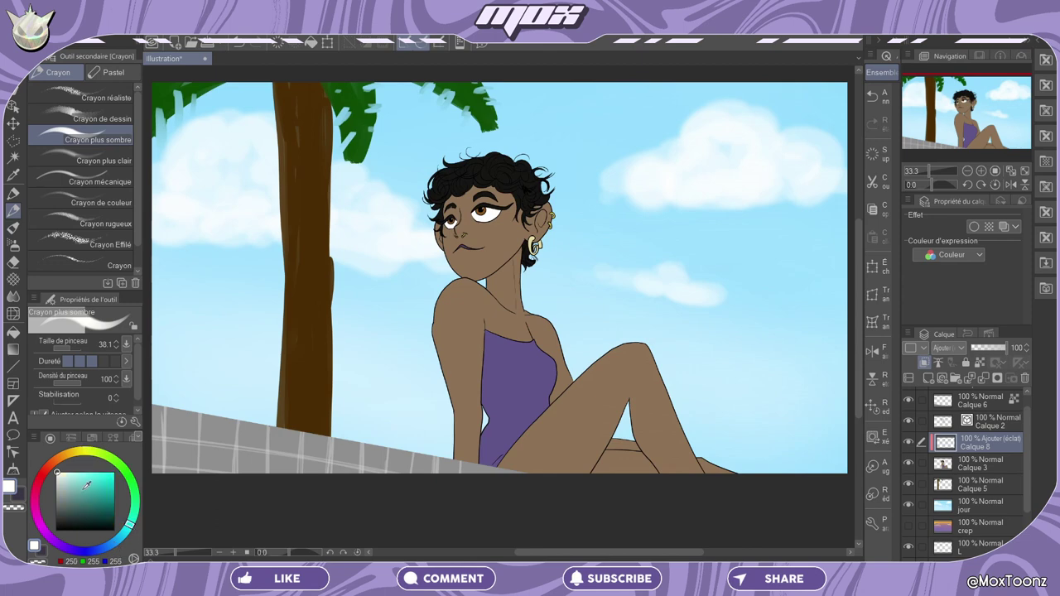
pyautogui.click(87, 479)
pyautogui.click(82, 480)
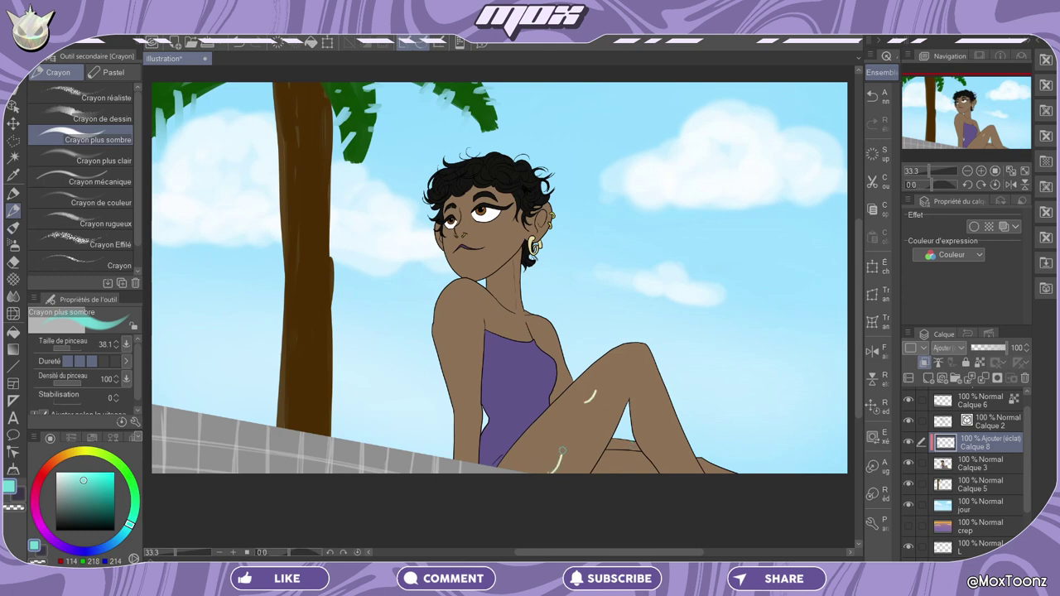
pyautogui.moveTo(560, 459)
pyautogui.mouseDown()
pyautogui.moveTo(593, 379)
pyautogui.moveTo(661, 405)
pyautogui.mouseUp()
pyautogui.click(876, 154)
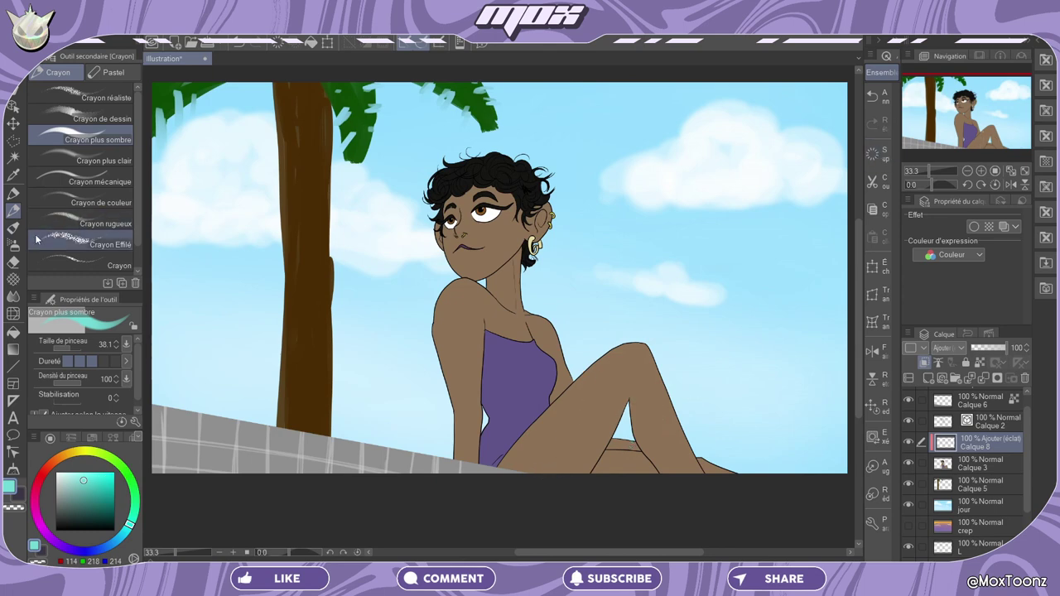
# Paint a soft green glow over the leg and knee with a broad lightening pencil
pyautogui.click(114, 160)
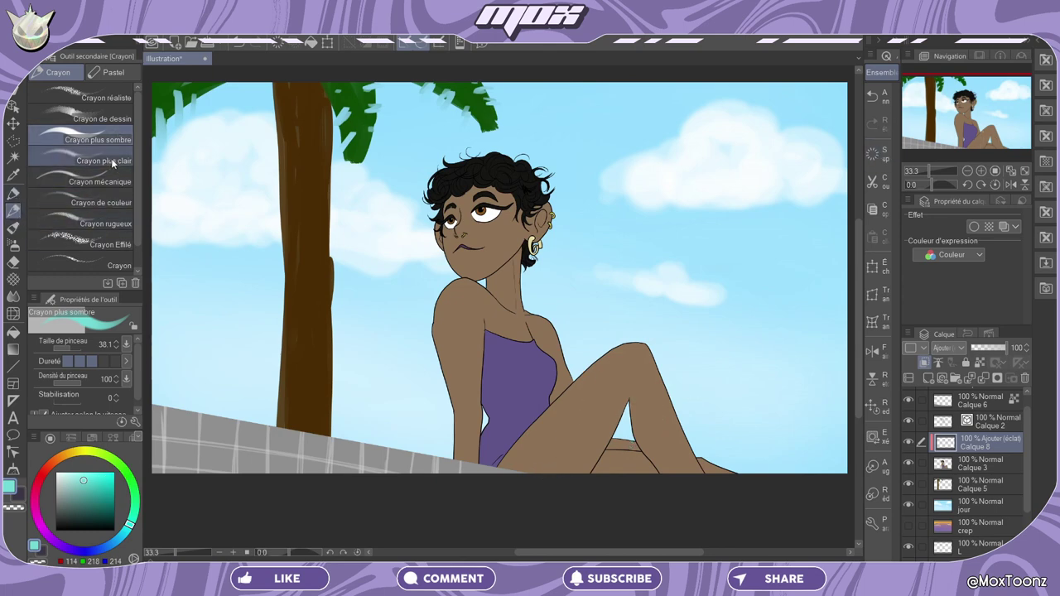
pyautogui.moveTo(588, 397); pyautogui.dragTo(705, 488)
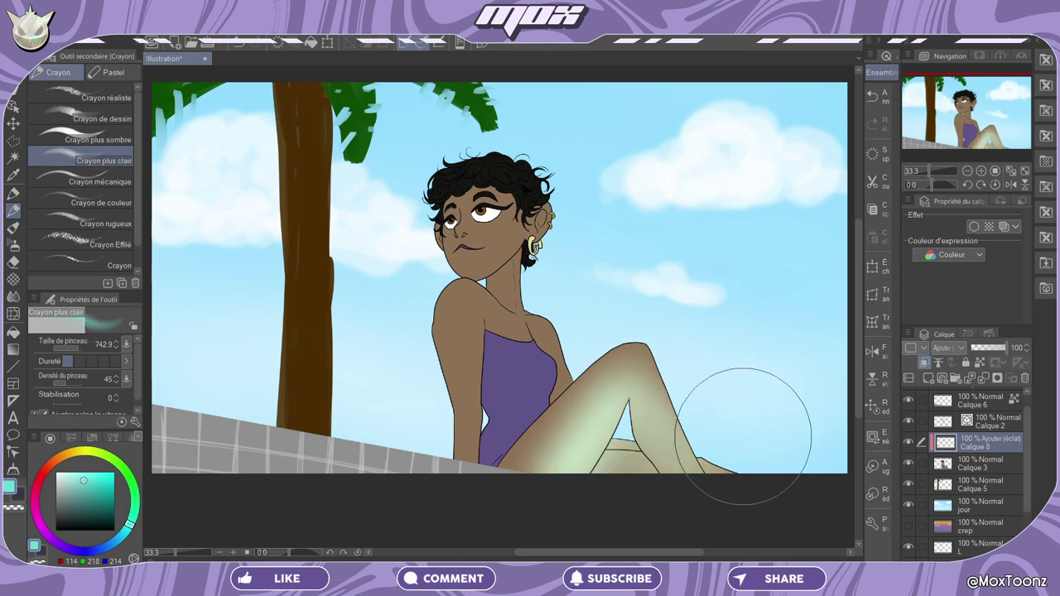
pyautogui.click(875, 155)
pyautogui.moveTo(582, 372)
pyautogui.mouseDown()
pyautogui.moveTo(486, 480)
pyautogui.moveTo(580, 497)
pyautogui.mouseUp()
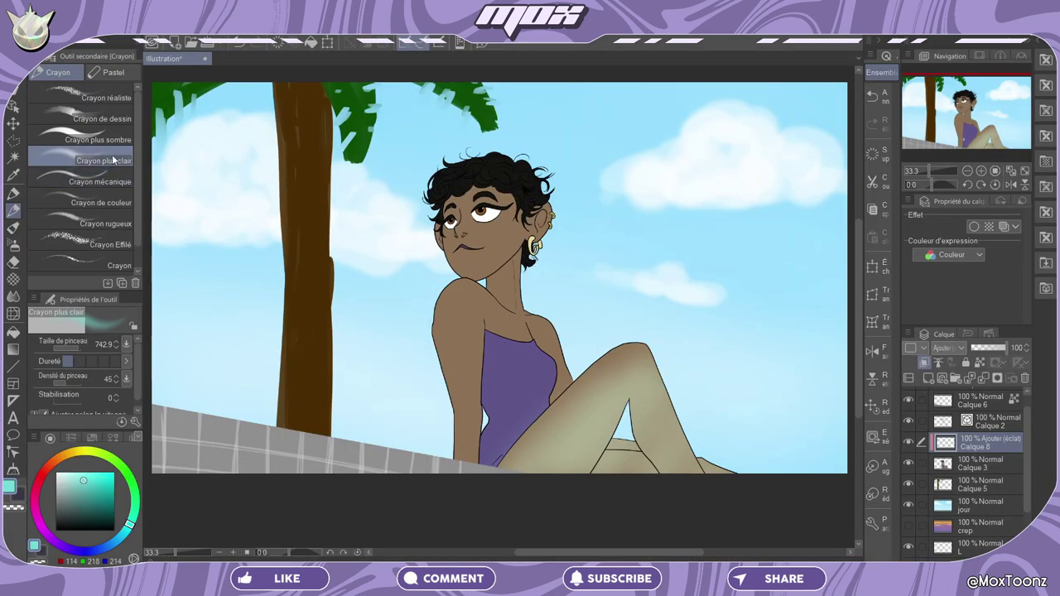
pyautogui.moveTo(596, 389)
pyautogui.mouseDown()
pyautogui.moveTo(626, 449)
pyautogui.moveTo(709, 473)
pyautogui.moveTo(608, 444)
pyautogui.moveTo(693, 456)
pyautogui.mouseUp()
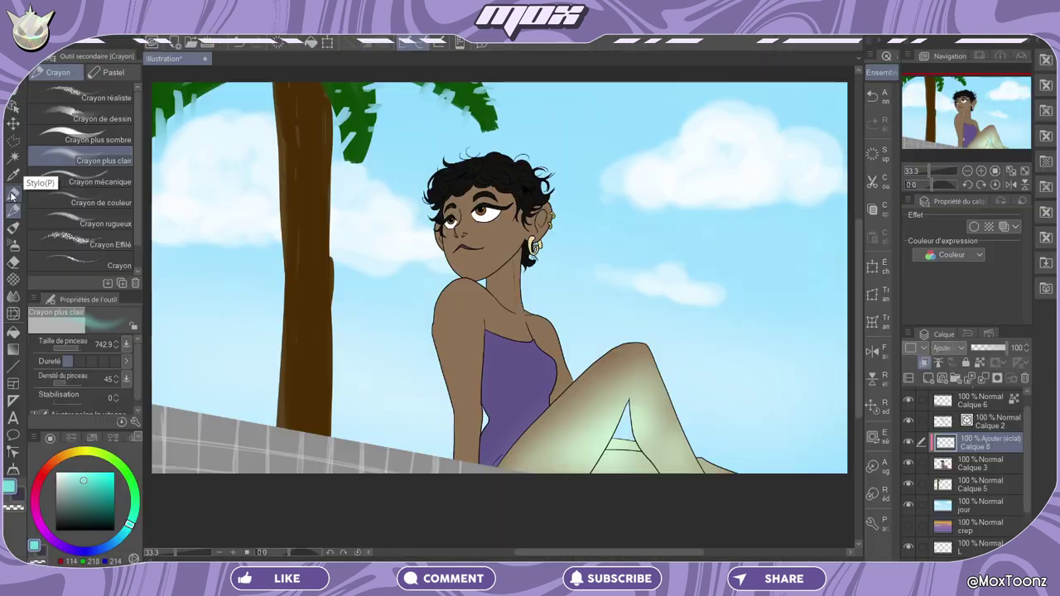
# Draw glowing wavy lines across the leg with a finer pencil, then undo them
pyautogui.click(14, 193)
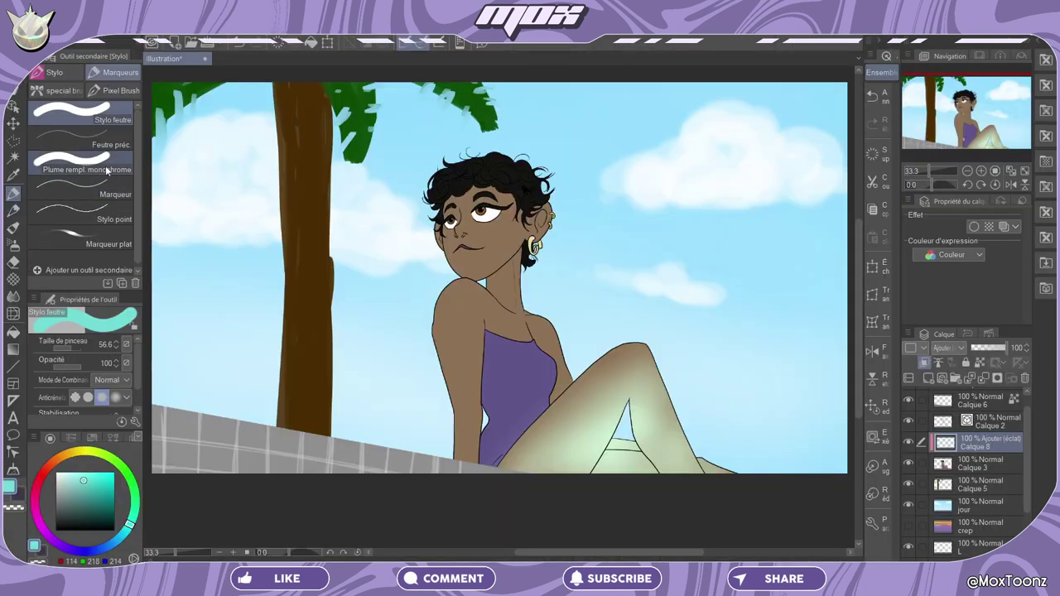
pyautogui.click(13, 211)
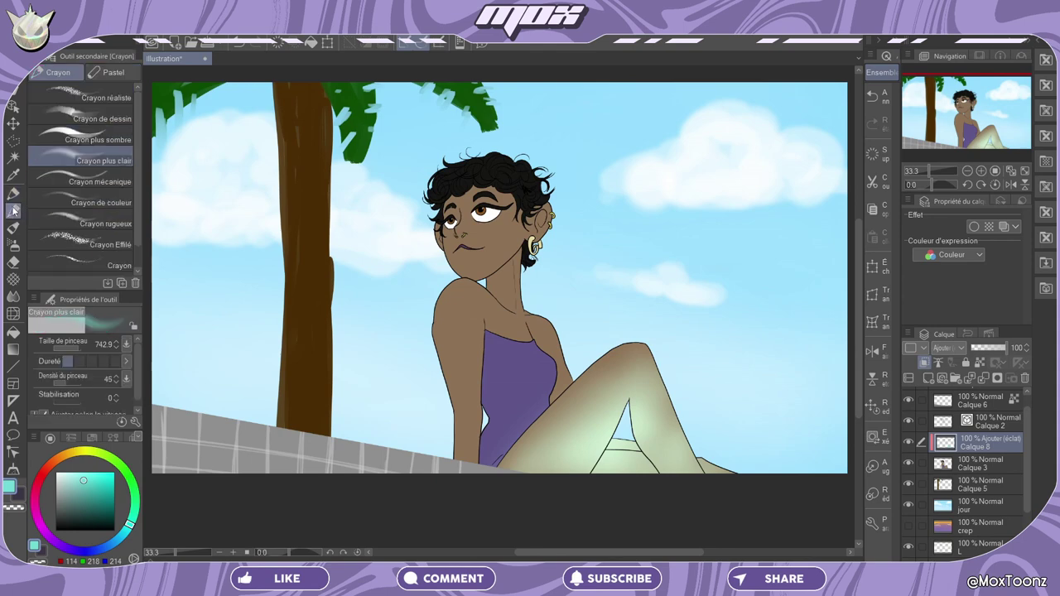
pyautogui.click(96, 137)
pyautogui.moveTo(536, 476)
pyautogui.mouseDown()
pyautogui.moveTo(588, 447)
pyautogui.moveTo(627, 397)
pyautogui.mouseUp()
pyautogui.moveTo(652, 409); pyautogui.dragTo(683, 468)
pyautogui.moveTo(585, 414)
pyautogui.mouseDown()
pyautogui.moveTo(611, 401)
pyautogui.moveTo(618, 379)
pyautogui.moveTo(634, 387)
pyautogui.mouseUp()
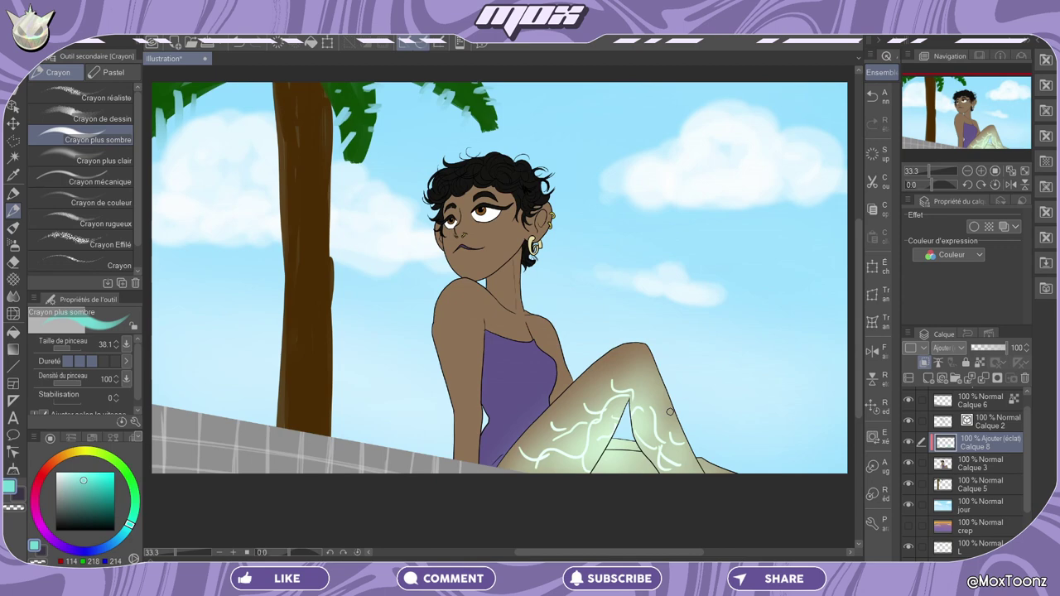
pyautogui.click(877, 97)
pyautogui.click(877, 98)
pyautogui.click(878, 98)
pyautogui.click(878, 98)
pyautogui.click(878, 98)
pyautogui.click(877, 97)
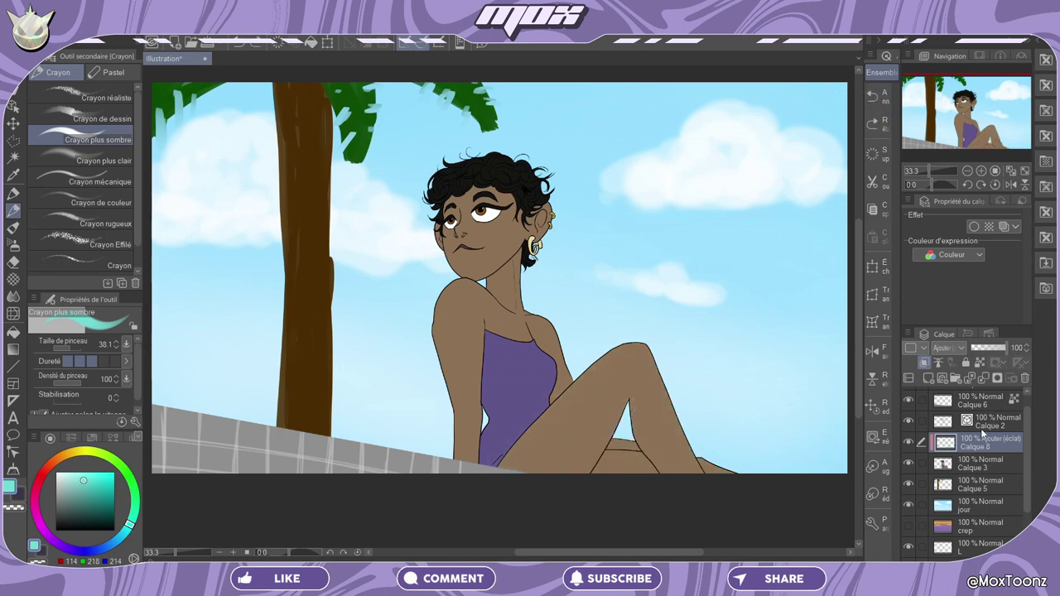
pyautogui.scroll(-2, 965, 451)
pyautogui.scroll(-1, 965, 453)
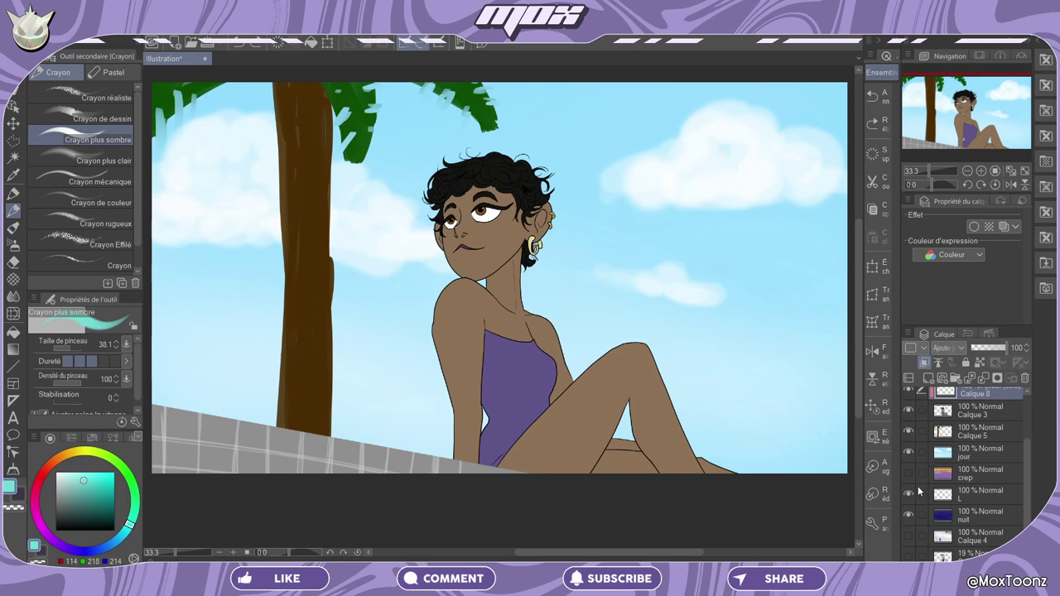
pyautogui.scroll(-1, 929, 500)
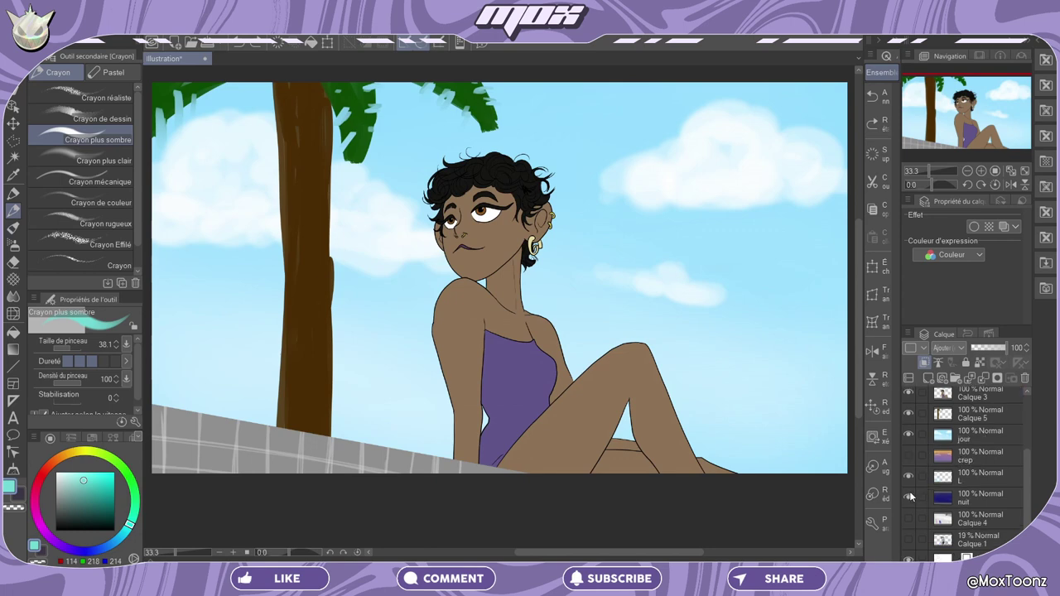
# Swap the daytime sky for the indoor room background, hide the palm tree, and open Calque 8's blend modes
pyautogui.click(908, 434)
pyautogui.click(908, 518)
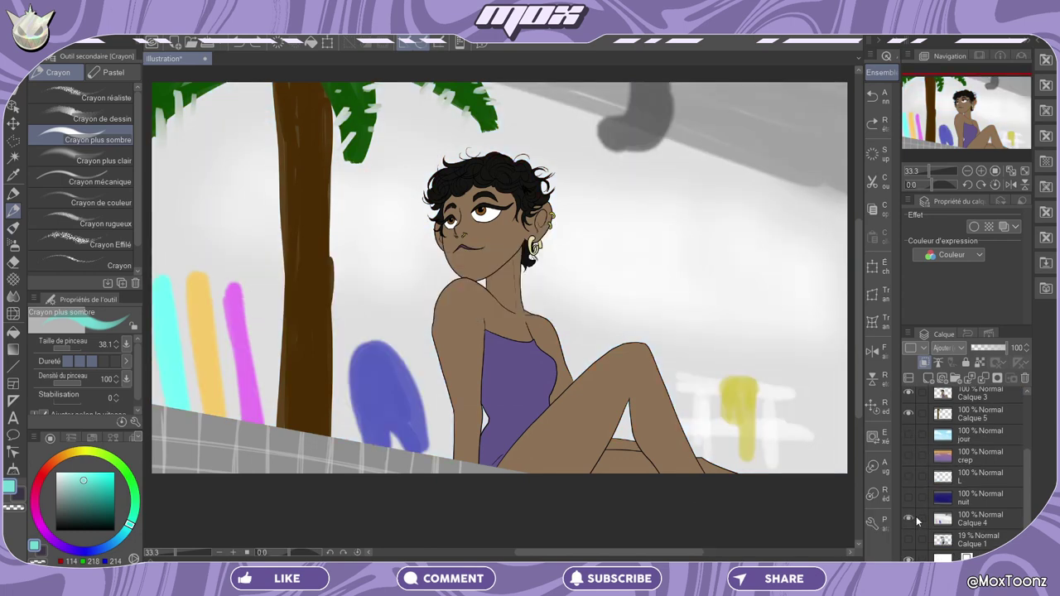
pyautogui.scroll(2, 940, 472)
pyautogui.scroll(2, 935, 423)
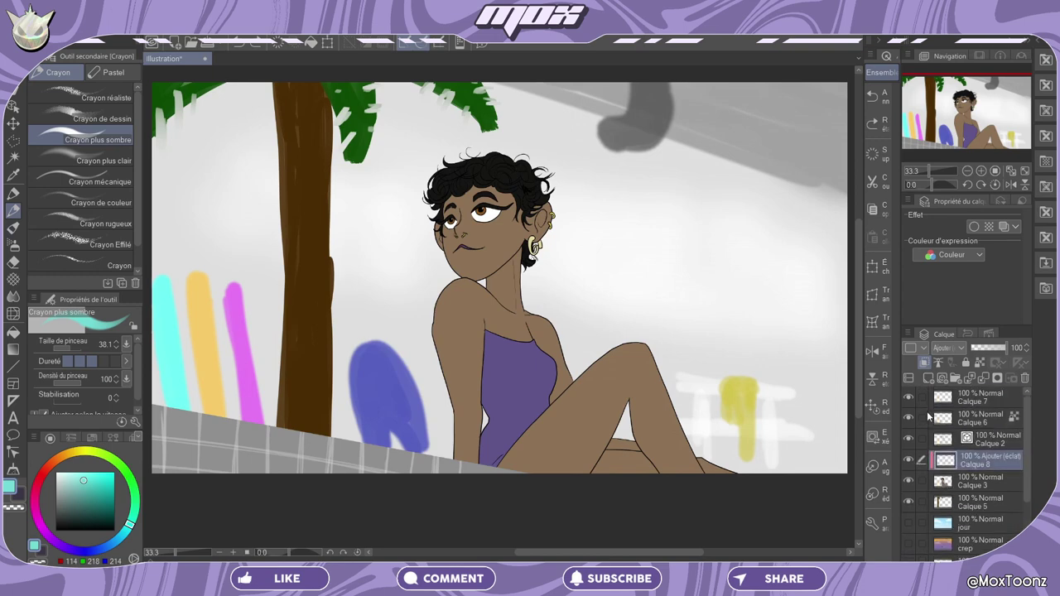
pyautogui.click(908, 502)
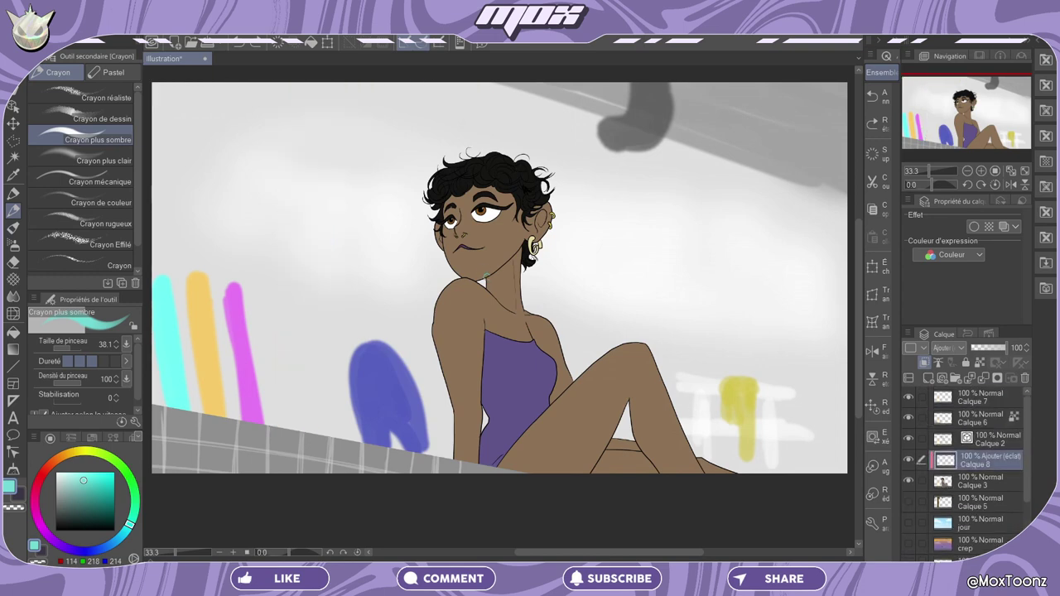
pyautogui.scroll(-1, 565, 165)
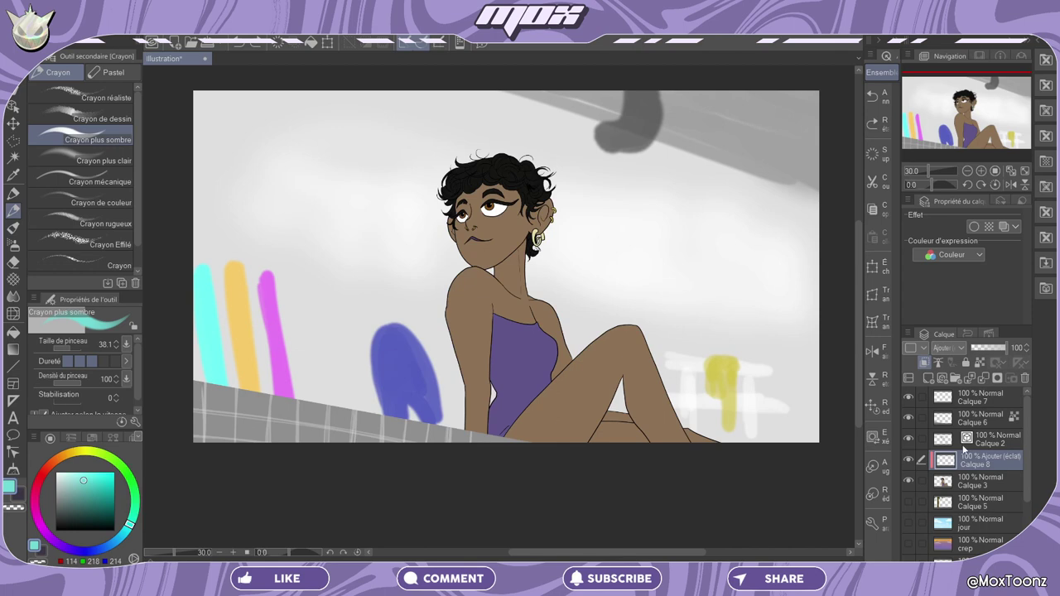
pyautogui.click(949, 348)
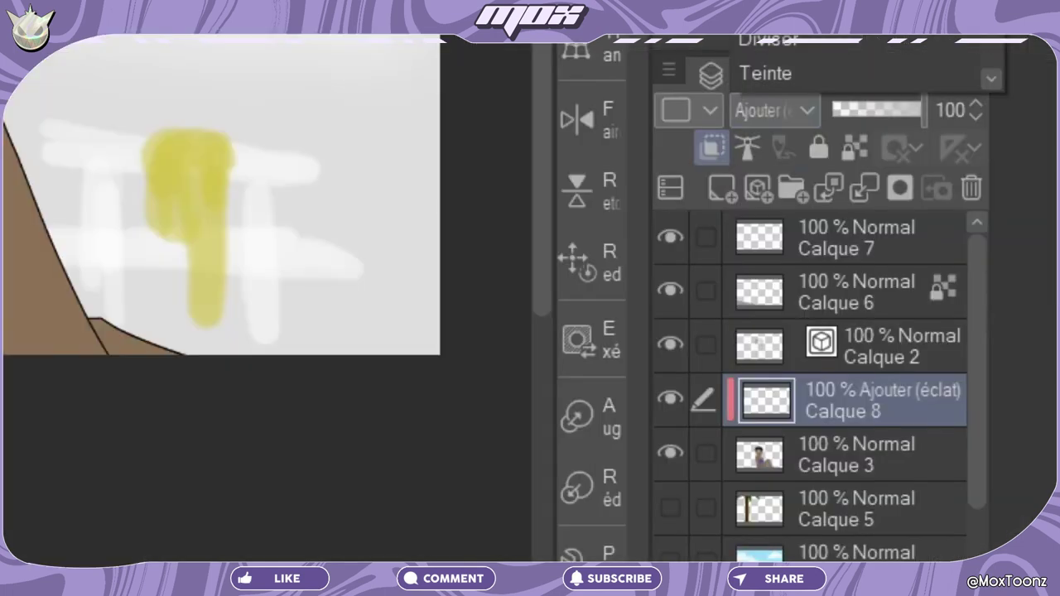
# Set Calque 8 to Produit with a mid grey fill, then switch to a larger marker pen
pyautogui.click(786, 41)
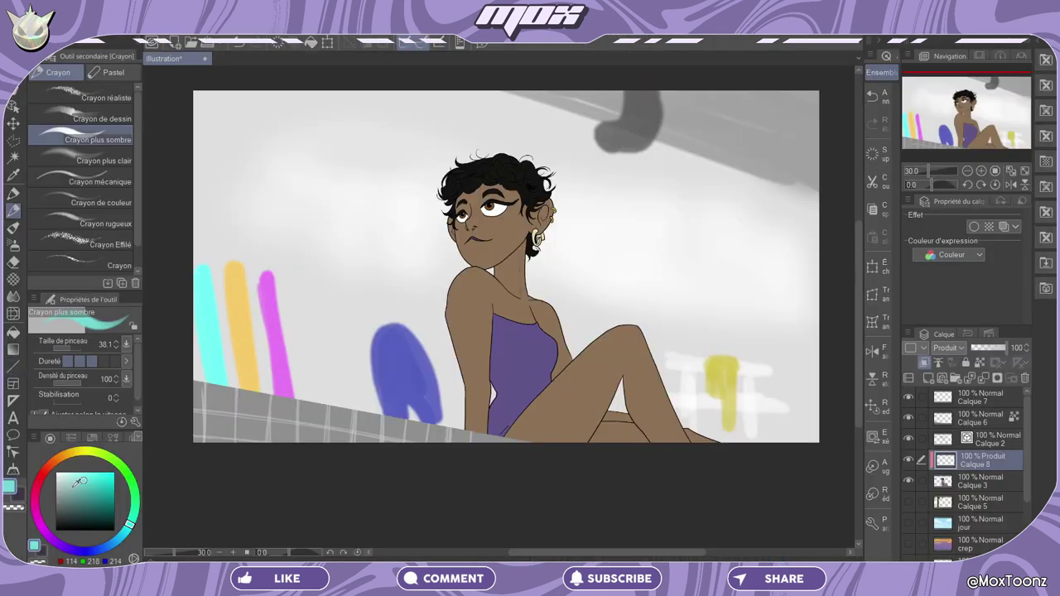
pyautogui.moveTo(69, 486); pyautogui.dragTo(55, 490)
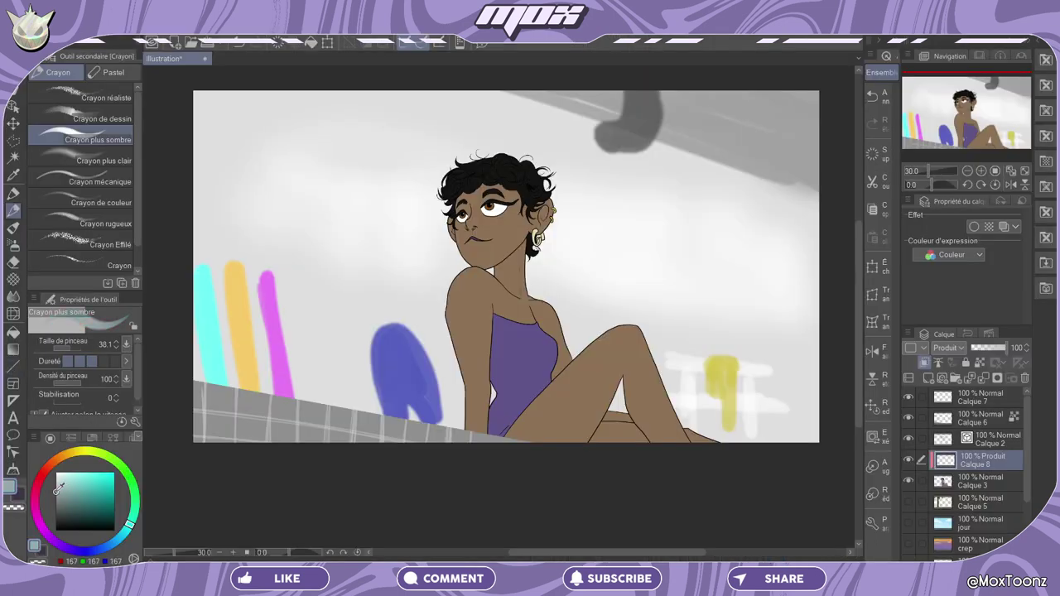
pyautogui.click(308, 46)
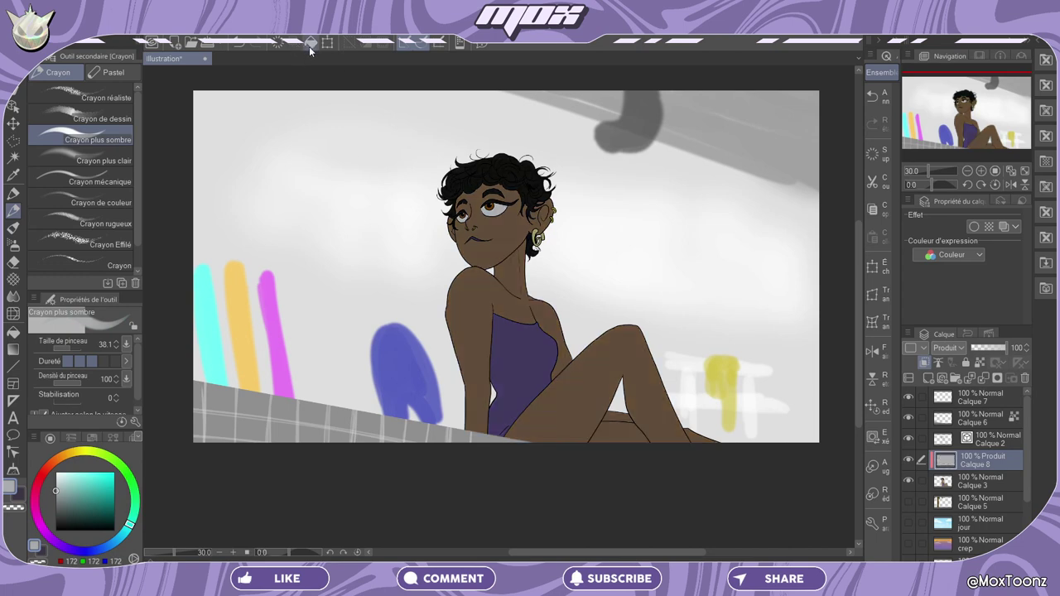
pyautogui.press('p')
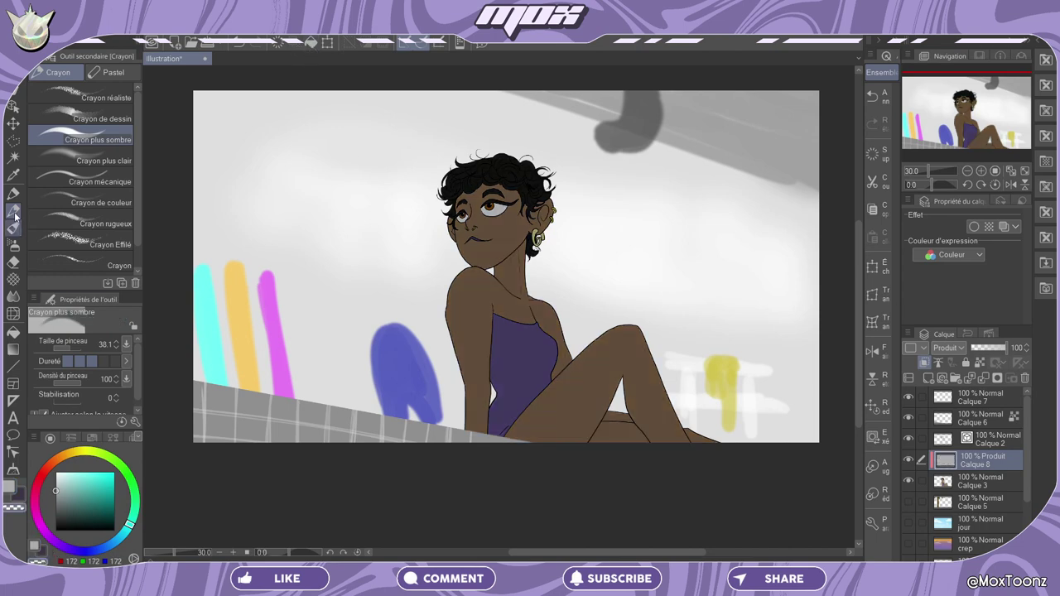
pyautogui.press(']')
pyautogui.press(']')
pyautogui.press(']')
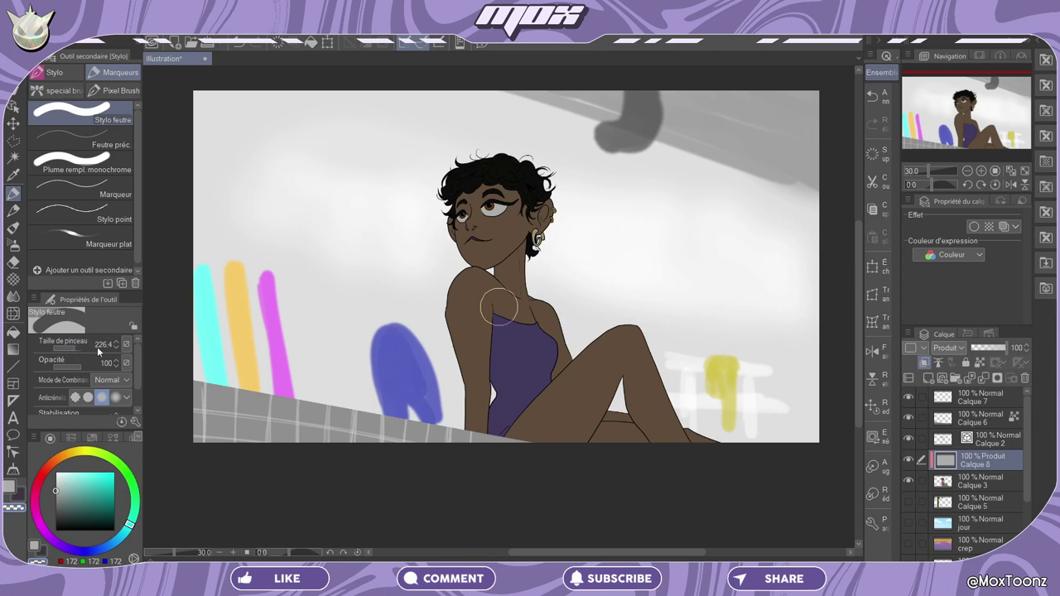
# Try highlights on the eye area, swimsuit chest and thigh, undoing them
pyautogui.moveTo(469, 216); pyautogui.dragTo(486, 196)
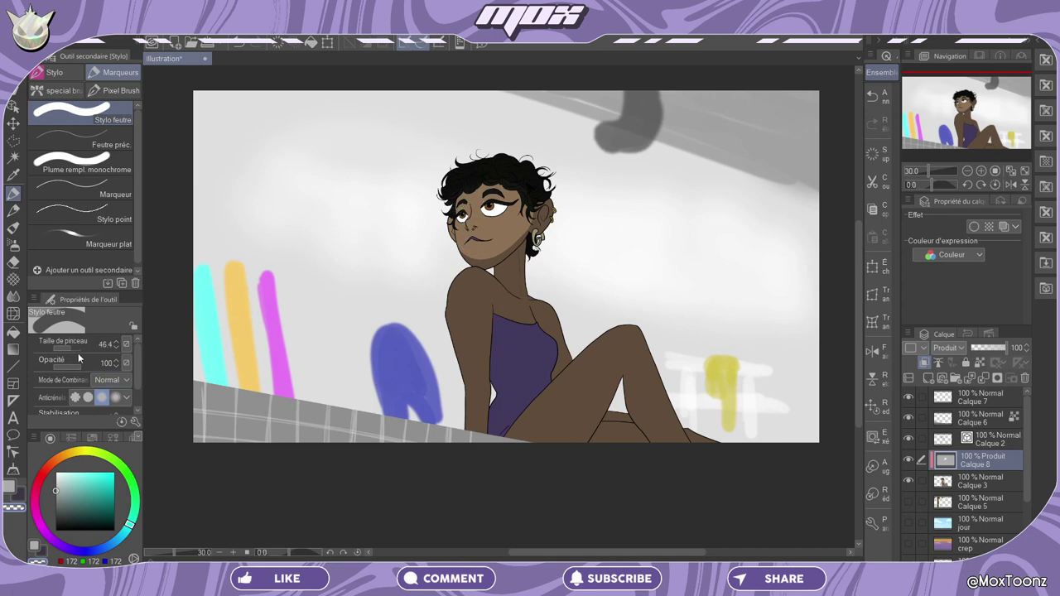
pyautogui.hotkey('ctrl', 'z')
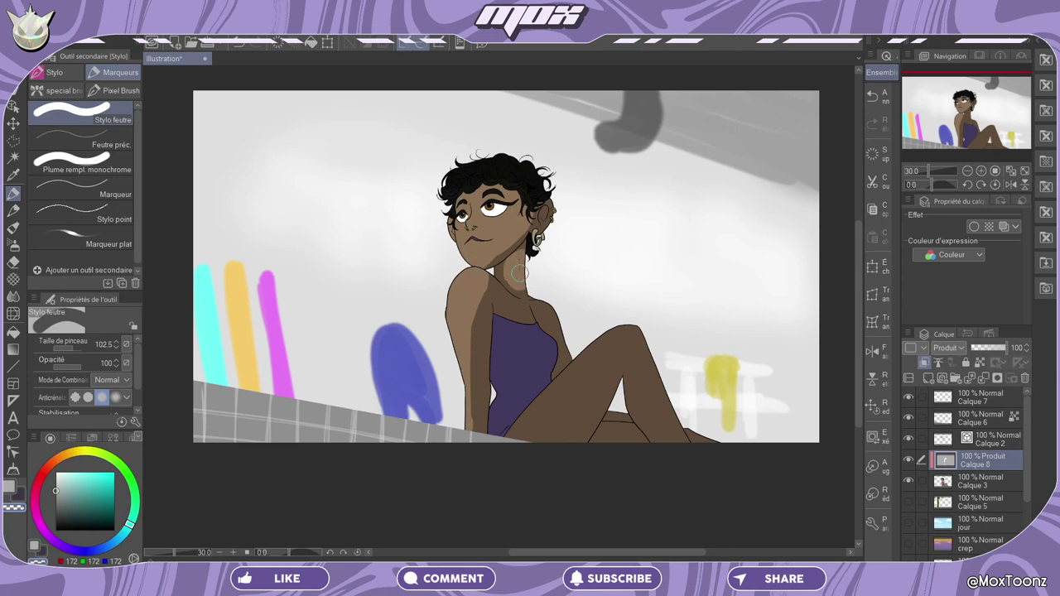
pyautogui.moveTo(509, 298)
pyautogui.mouseDown()
pyautogui.moveTo(542, 344)
pyautogui.moveTo(489, 385)
pyautogui.mouseUp()
pyautogui.moveTo(505, 327); pyautogui.dragTo(547, 336)
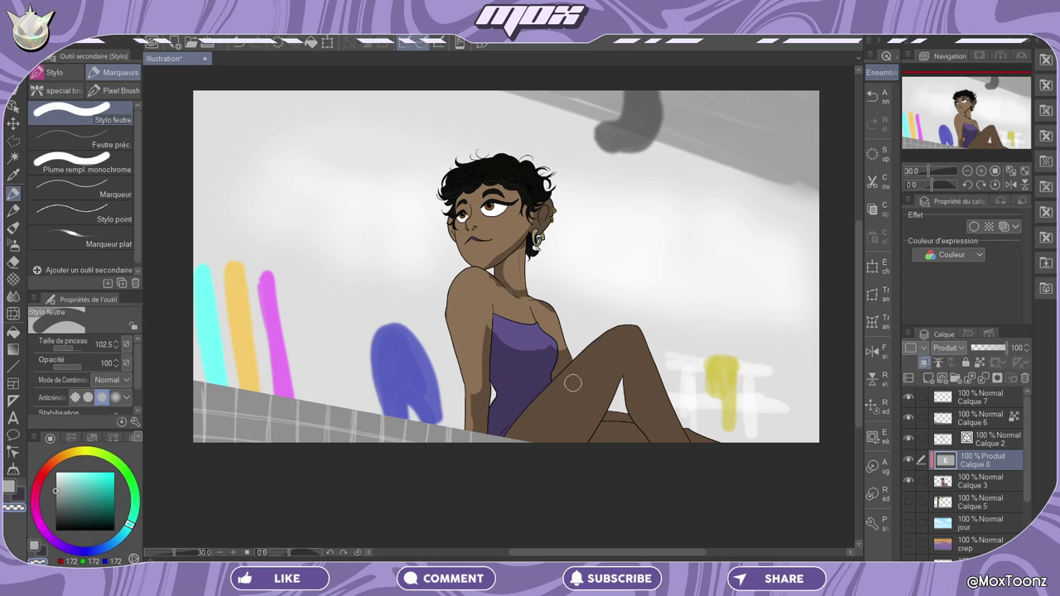
pyautogui.moveTo(519, 430); pyautogui.dragTo(634, 332)
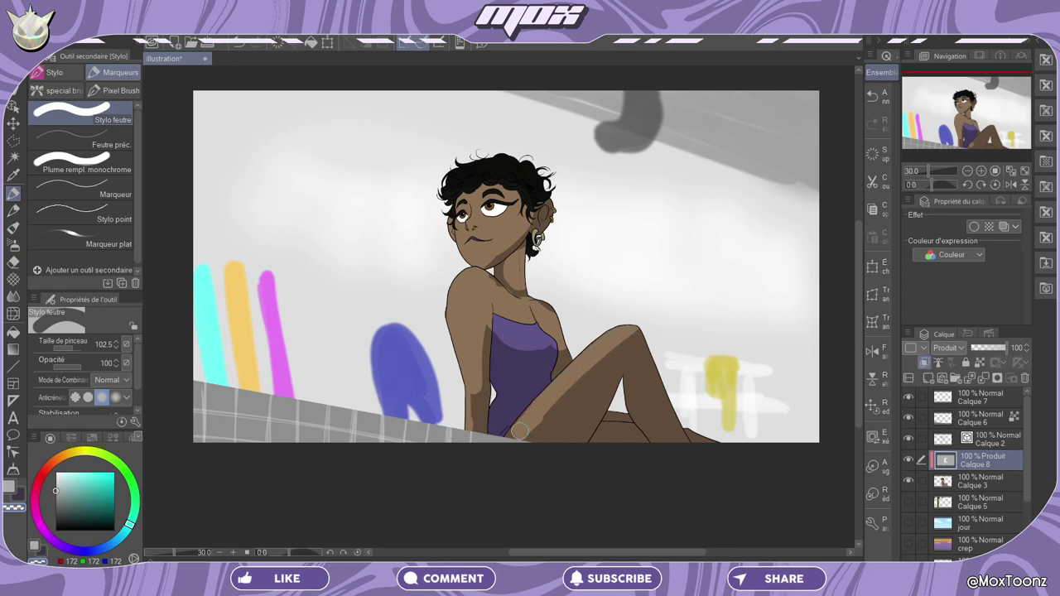
pyautogui.hotkey('ctrl', 'z')
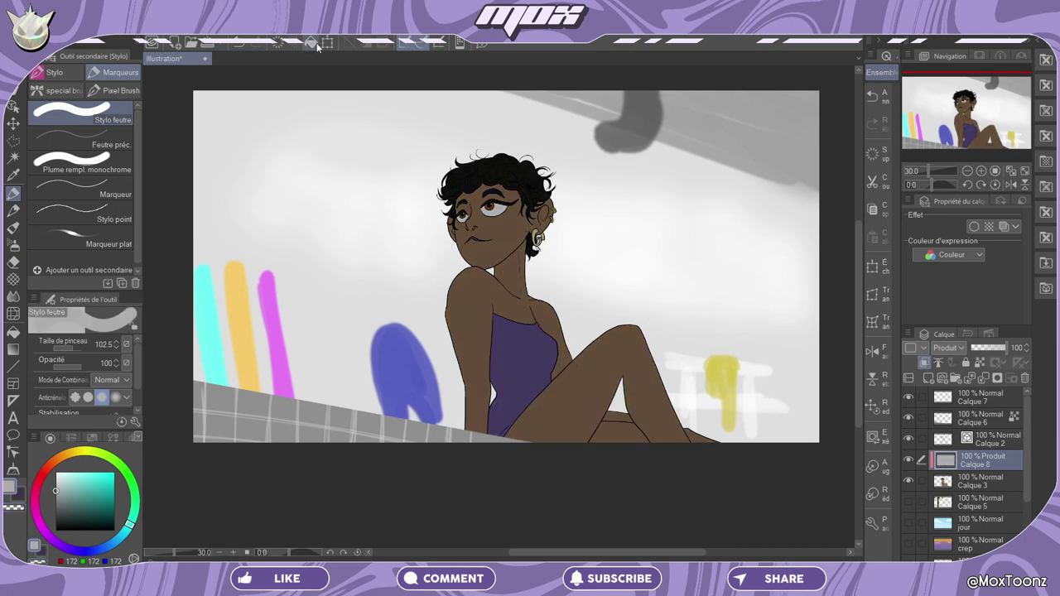
# With swapped colours, shade the jaw and light the shoulder, arm, knee, thigh and chest, then clear Calque 8
pyautogui.press('x')
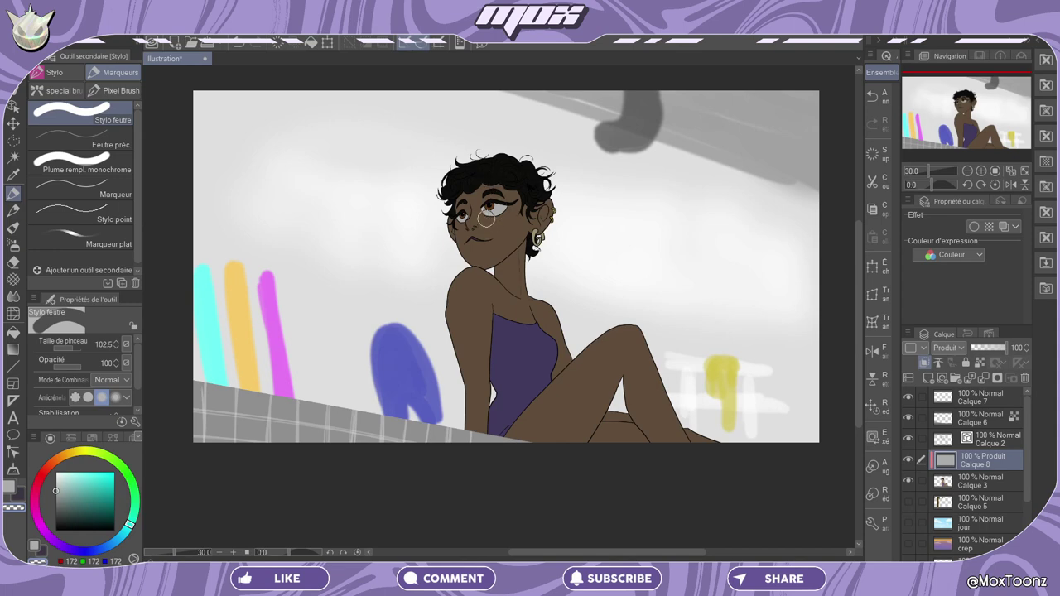
pyautogui.moveTo(487, 227); pyautogui.dragTo(517, 206)
pyautogui.moveTo(546, 290)
pyautogui.mouseDown()
pyautogui.moveTo(538, 300)
pyautogui.moveTo(563, 327)
pyautogui.moveTo(629, 335)
pyautogui.mouseUp()
pyautogui.moveTo(654, 431)
pyautogui.mouseDown()
pyautogui.moveTo(619, 337)
pyautogui.moveTo(657, 388)
pyautogui.mouseUp()
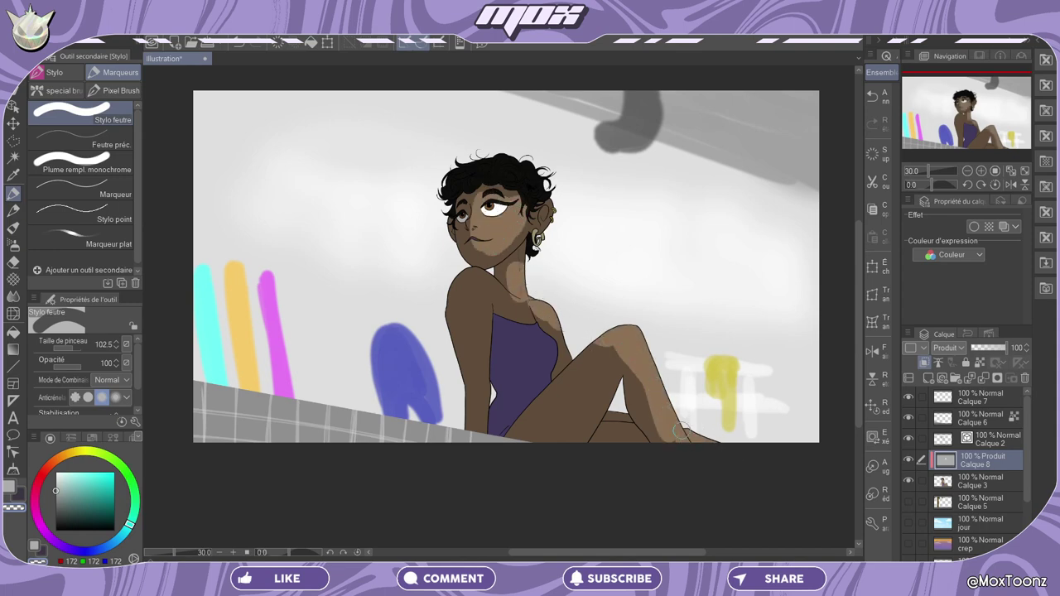
pyautogui.moveTo(608, 343); pyautogui.dragTo(517, 435)
pyautogui.moveTo(480, 269)
pyautogui.mouseDown()
pyautogui.moveTo(478, 423)
pyautogui.moveTo(476, 323)
pyautogui.mouseUp()
pyautogui.moveTo(513, 286); pyautogui.dragTo(530, 332)
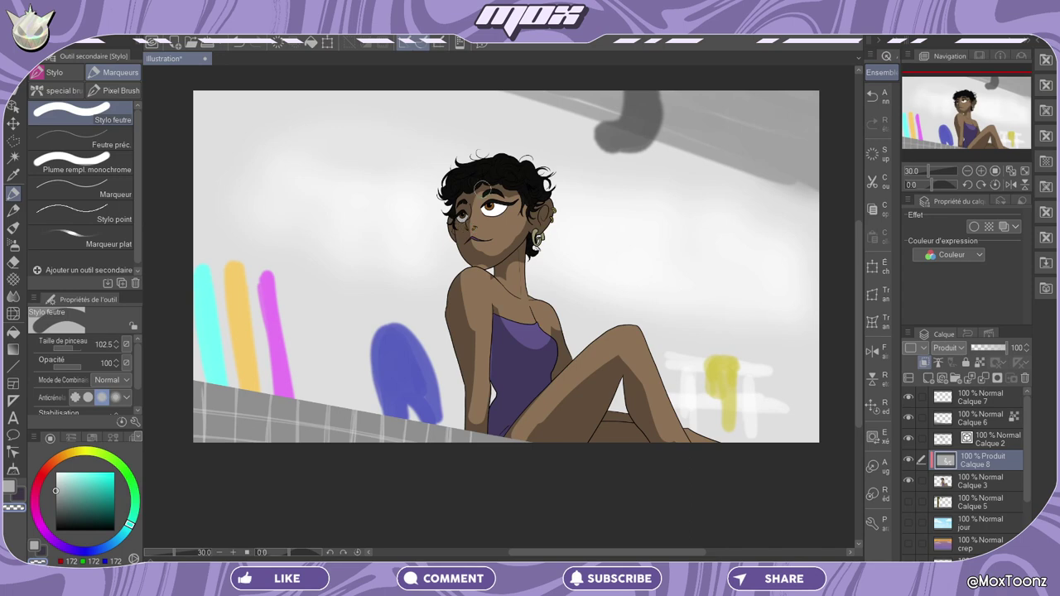
pyautogui.click(872, 153)
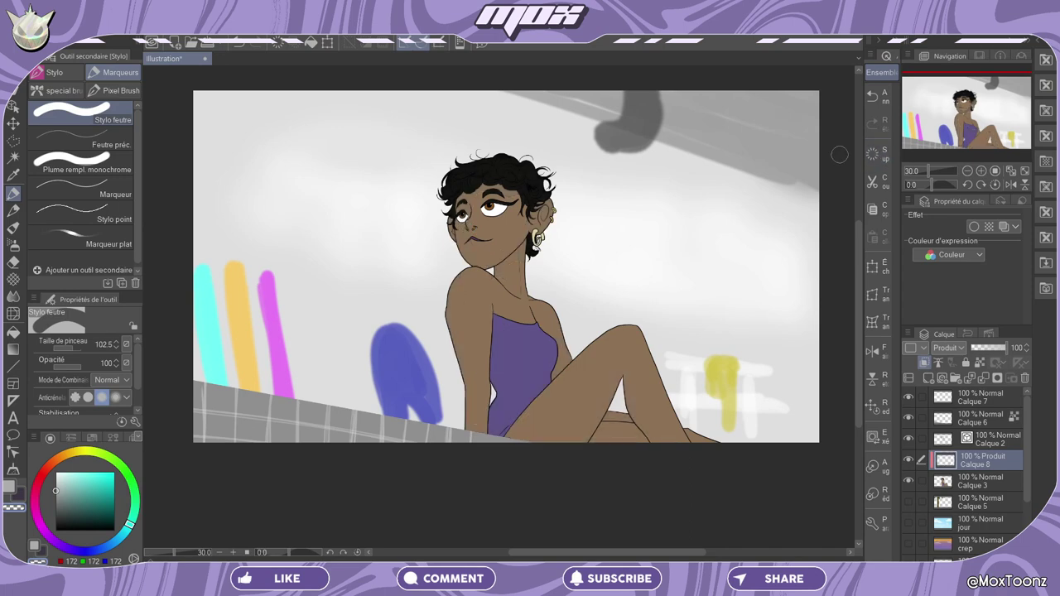
# Refill Calque 8 with grey, switch colour, undo the fill, and try then undo neck shading
pyautogui.click(34, 548)
pyautogui.click(312, 43)
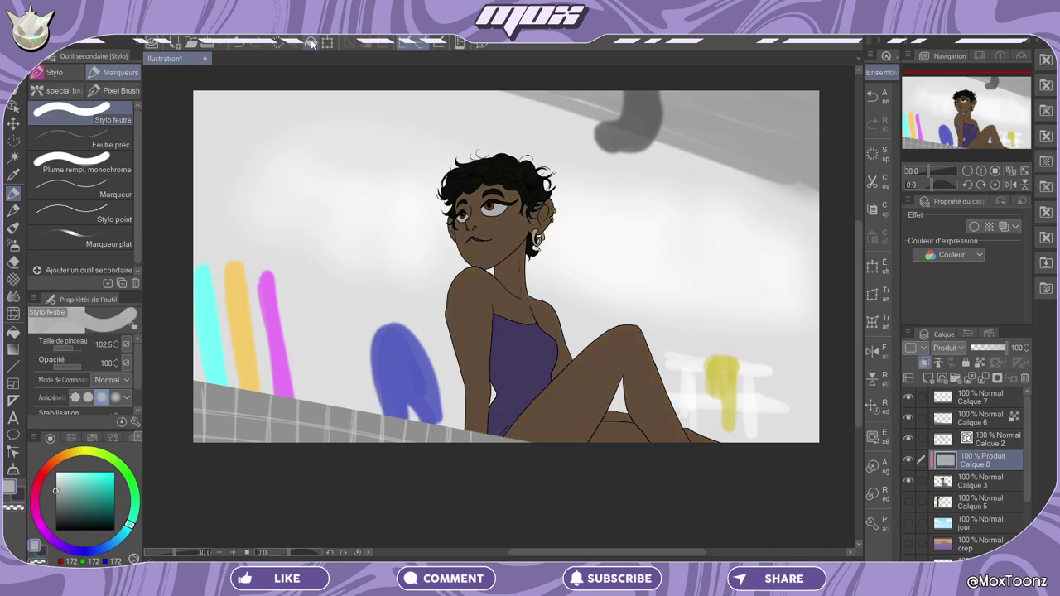
pyautogui.click(14, 506)
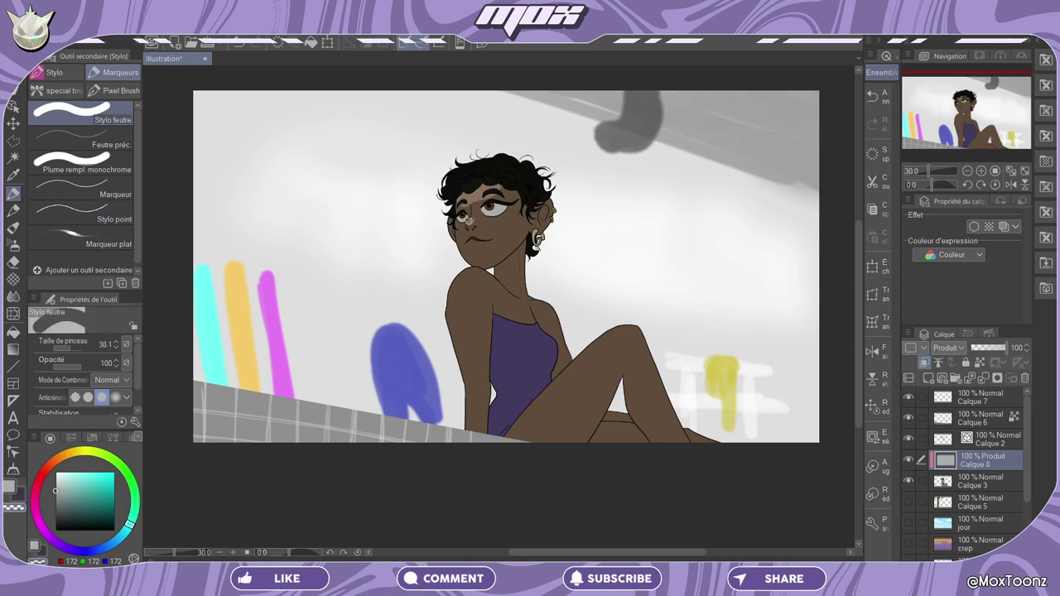
pyautogui.hotkey('ctrl', 'z')
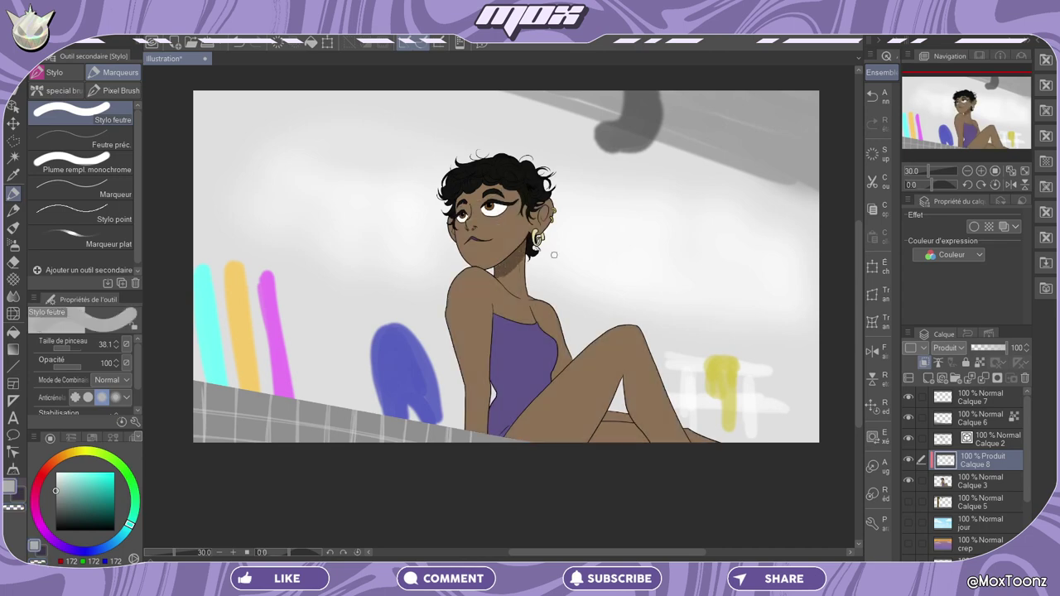
pyautogui.moveTo(504, 268); pyautogui.dragTo(521, 238)
pyautogui.click(873, 96)
# Shade the swimsuit, inner arm and hip, fill with shadow colour, then lighten face, leg, chest and arm
pyautogui.moveTo(507, 422); pyautogui.dragTo(501, 352)
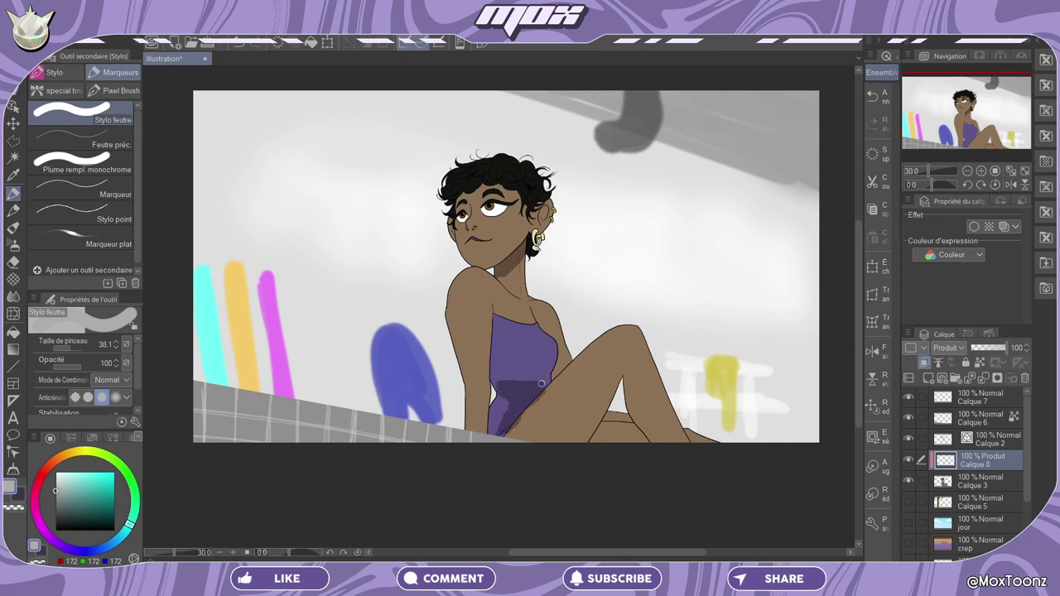
pyautogui.moveTo(489, 313); pyautogui.dragTo(477, 384)
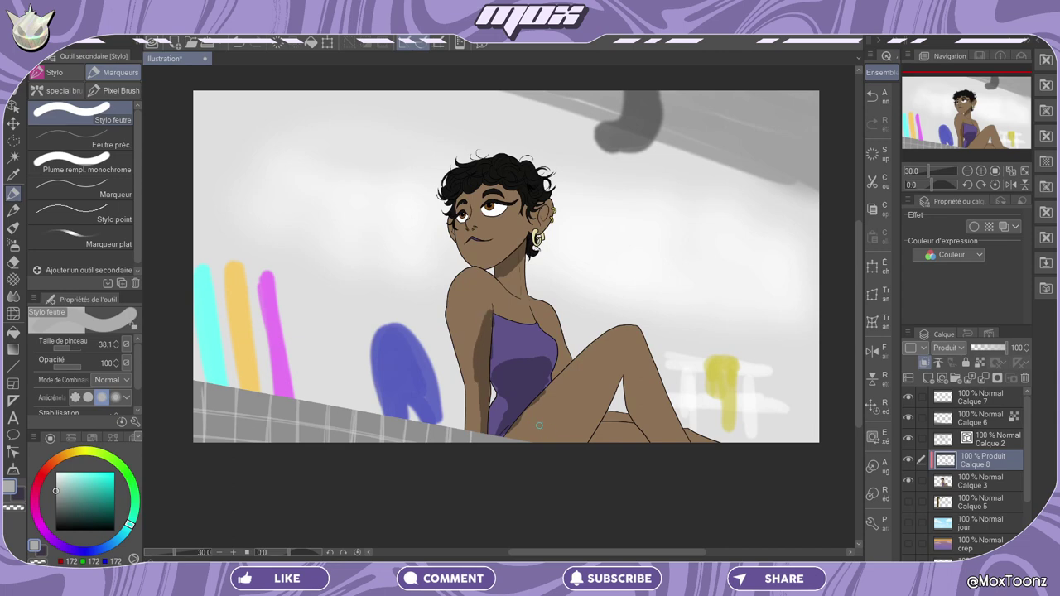
pyautogui.moveTo(535, 410)
pyautogui.mouseDown()
pyautogui.moveTo(538, 437)
pyautogui.moveTo(576, 457)
pyautogui.mouseUp()
pyautogui.hotkey('alt', 'Delete')
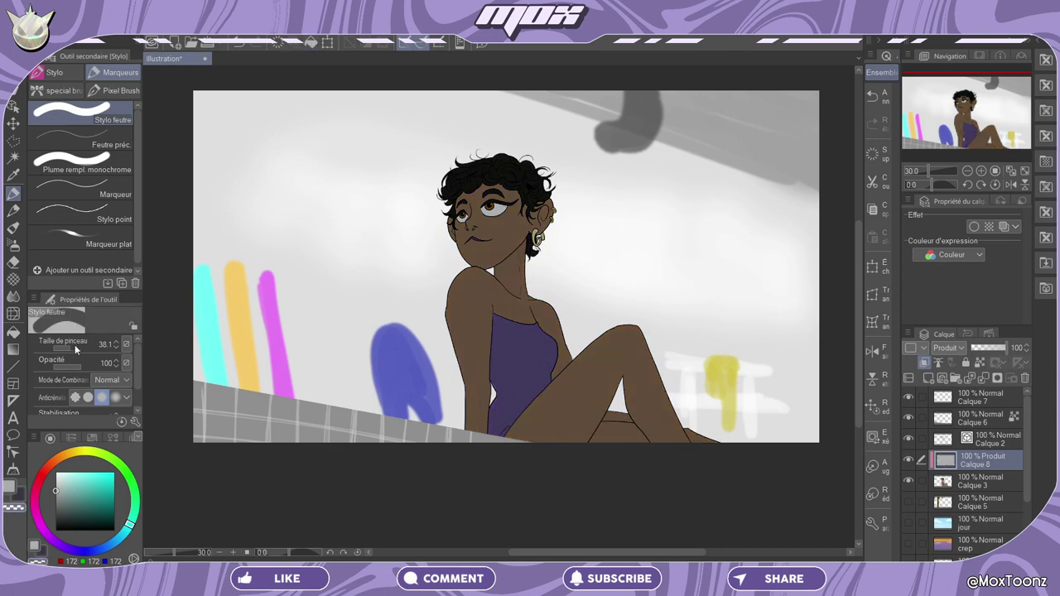
pyautogui.click(77, 348)
pyautogui.moveTo(468, 199); pyautogui.dragTo(509, 236)
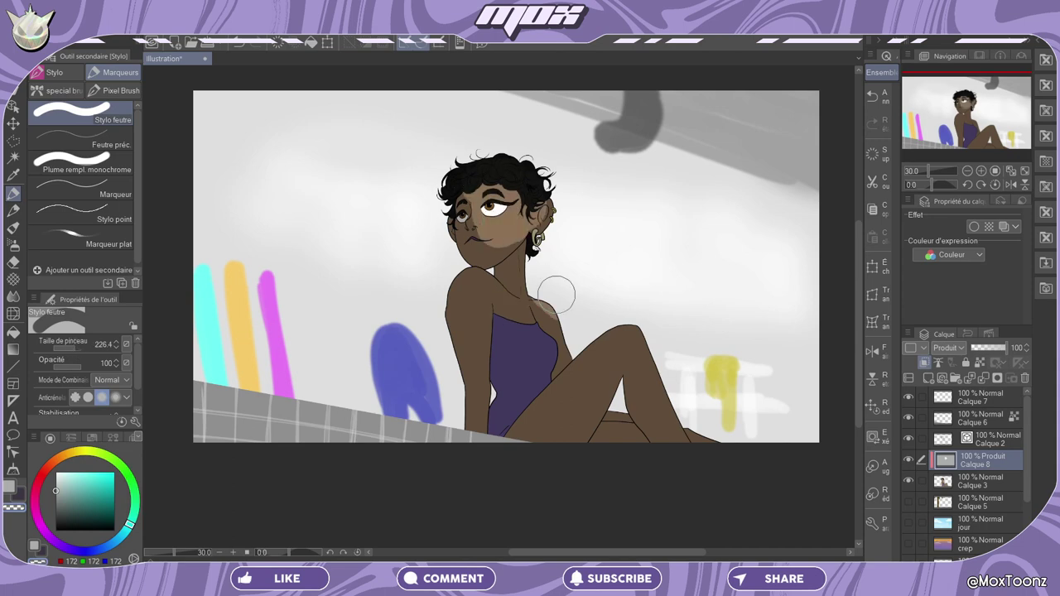
pyautogui.moveTo(618, 303); pyautogui.dragTo(472, 347)
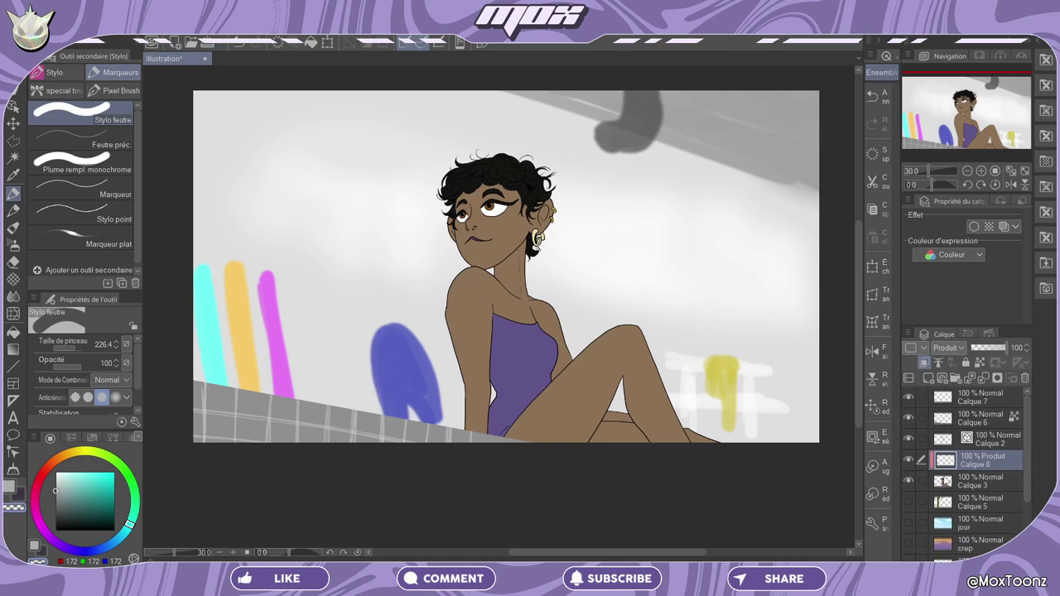
# Turn on the jour daytime sky and the Calque 5 palm tree layers
pyautogui.scroll(-2, 946, 481)
pyautogui.click(909, 464)
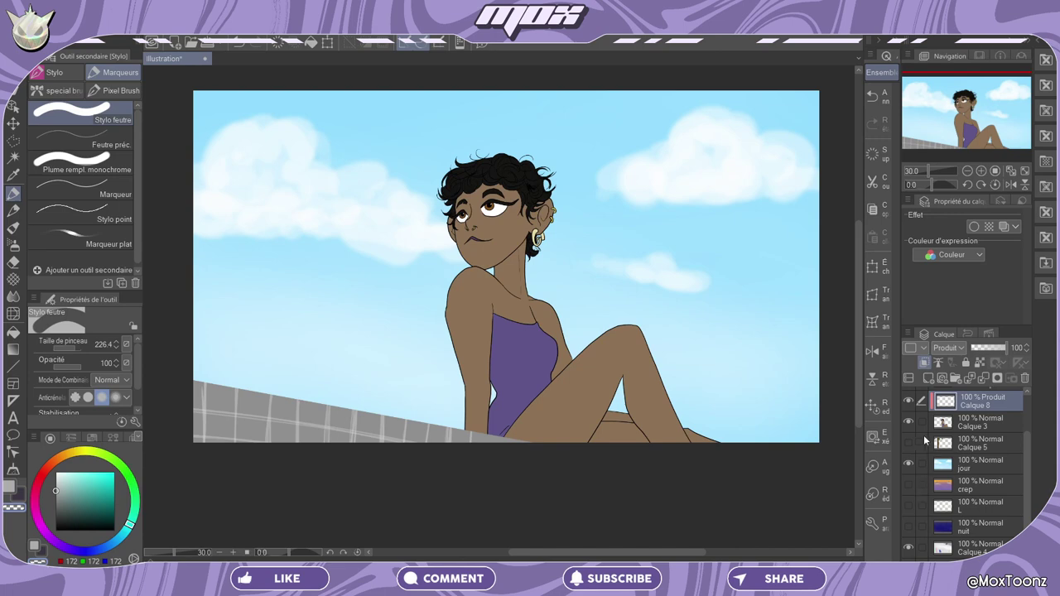
pyautogui.click(910, 444)
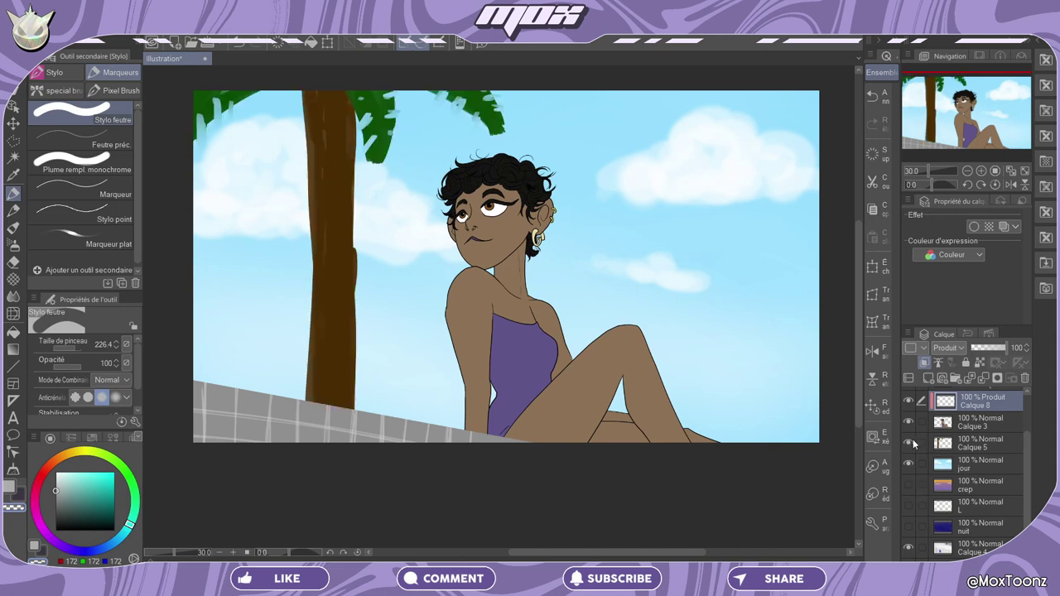
pyautogui.scroll(1, 944, 123)
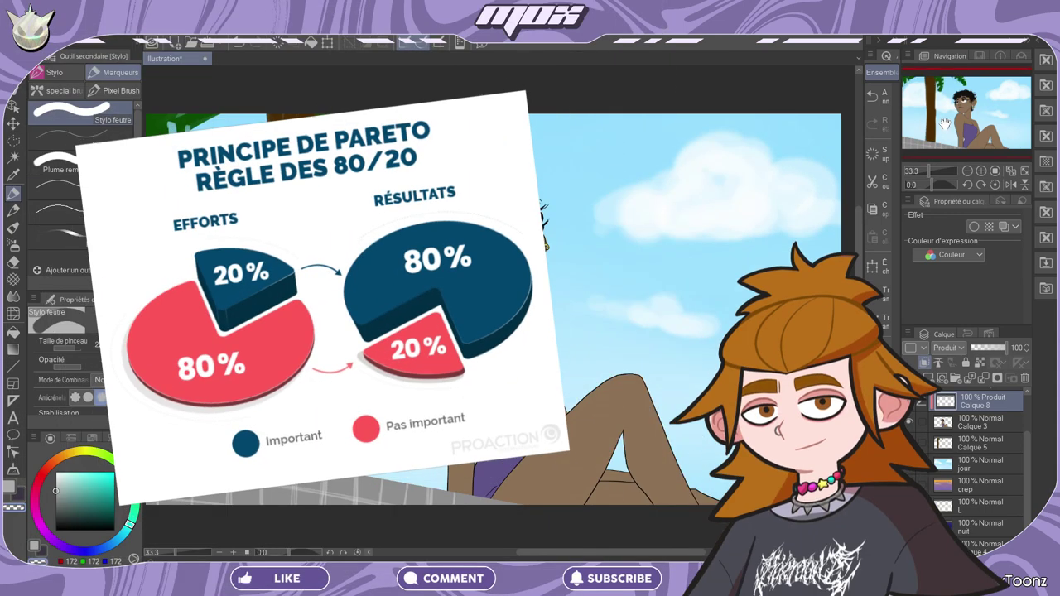